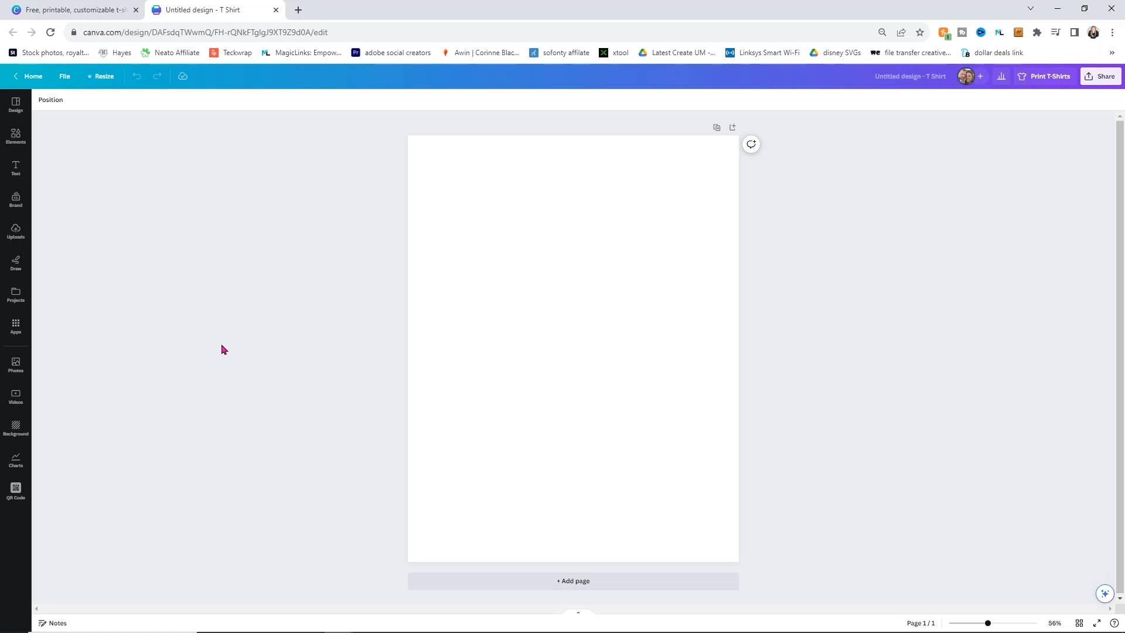
# Step: Add a text box to the blank T-shirt design reading "Pumpkin Spice"
pyautogui.click(16, 168)
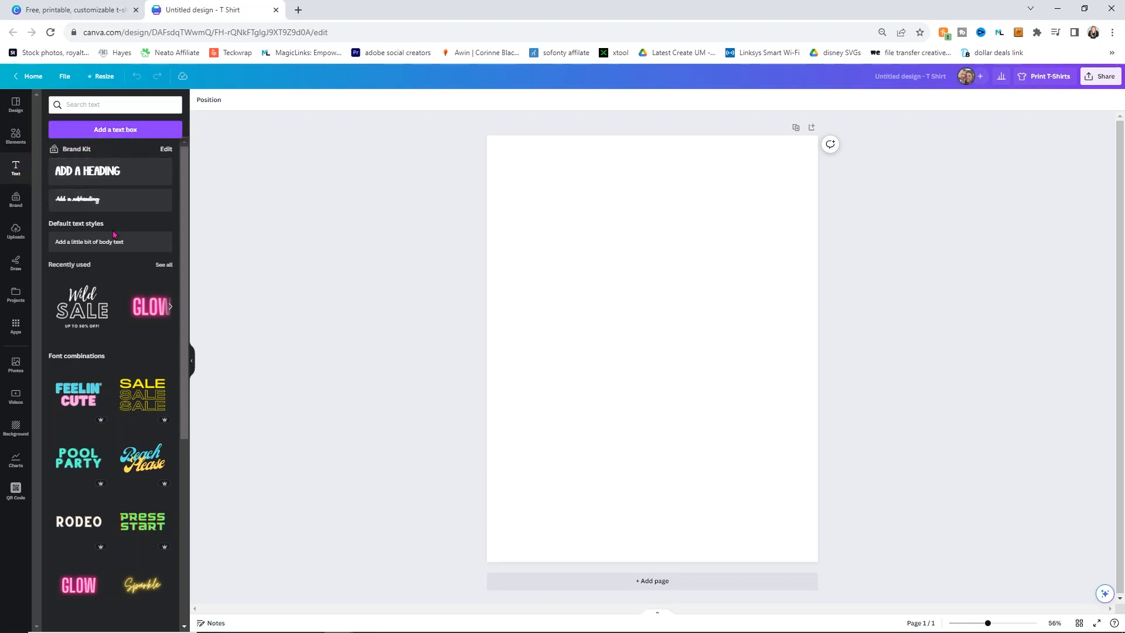
pyautogui.click(116, 129)
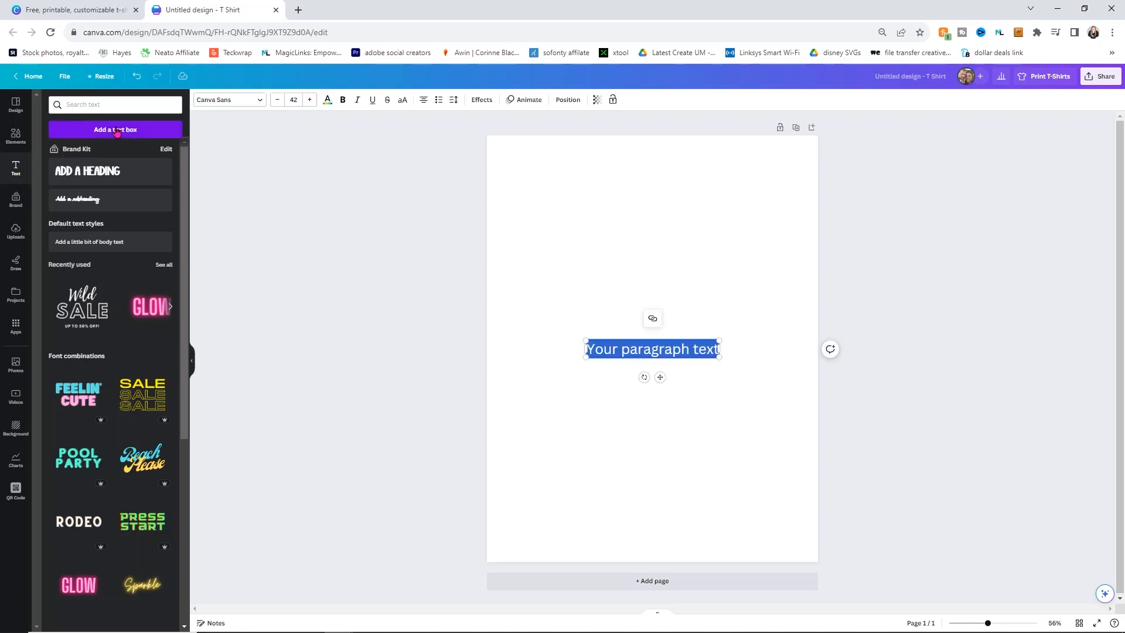
pyautogui.write('Pumplin')
pyautogui.press('BackSpace')
pyautogui.press('BackSpace')
pyautogui.press('BackSpace')
pyautogui.write('kin')
pyautogui.press('BackSpace')
pyautogui.press('BackSpace')
pyautogui.press('BackSpace')
pyautogui.write('kin Space')
pyautogui.press('BackSpace')
pyautogui.press('BackSpace')
pyautogui.press('BackSpace')
pyautogui.write('ice')
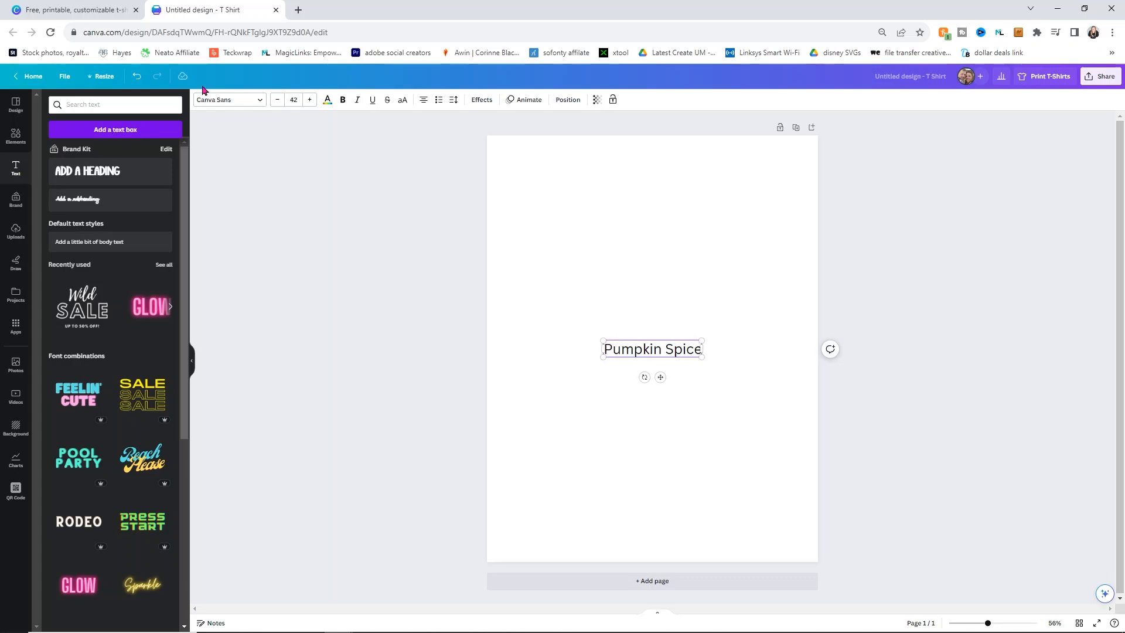
# Step: Enlarge the "Pumpkin Spice" text to size 129 and move it to the upper part of the page
pyautogui.moveTo(602, 341); pyautogui.dragTo(536, 250)
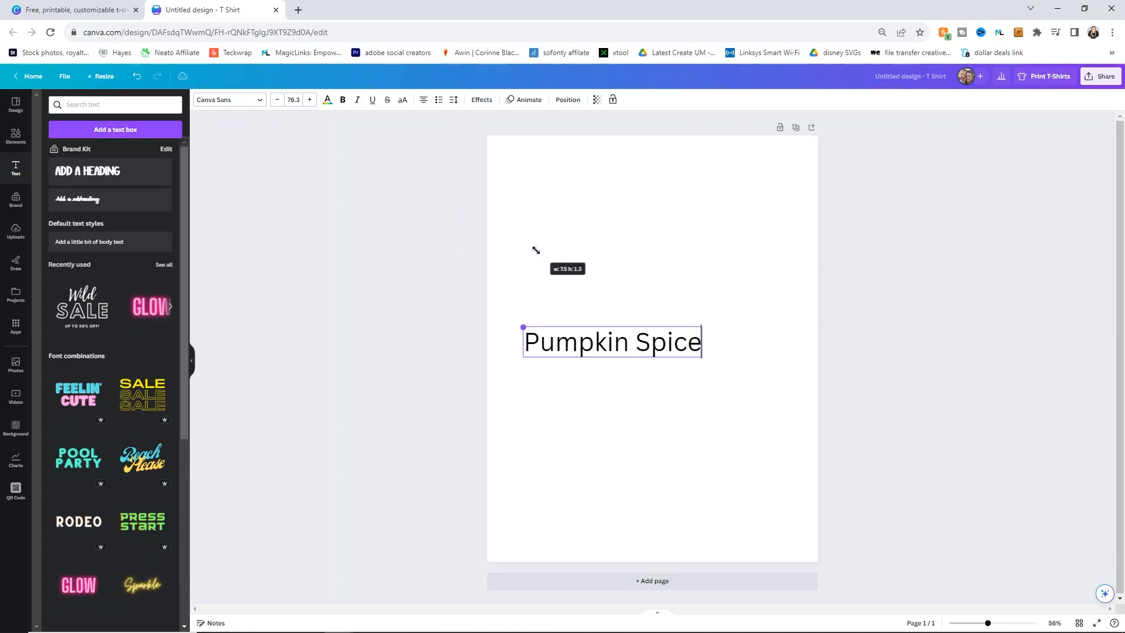
pyautogui.moveTo(702, 356); pyautogui.dragTo(796, 410)
pyautogui.press('Escape')
pyautogui.moveTo(724, 367); pyautogui.dragTo(724, 225)
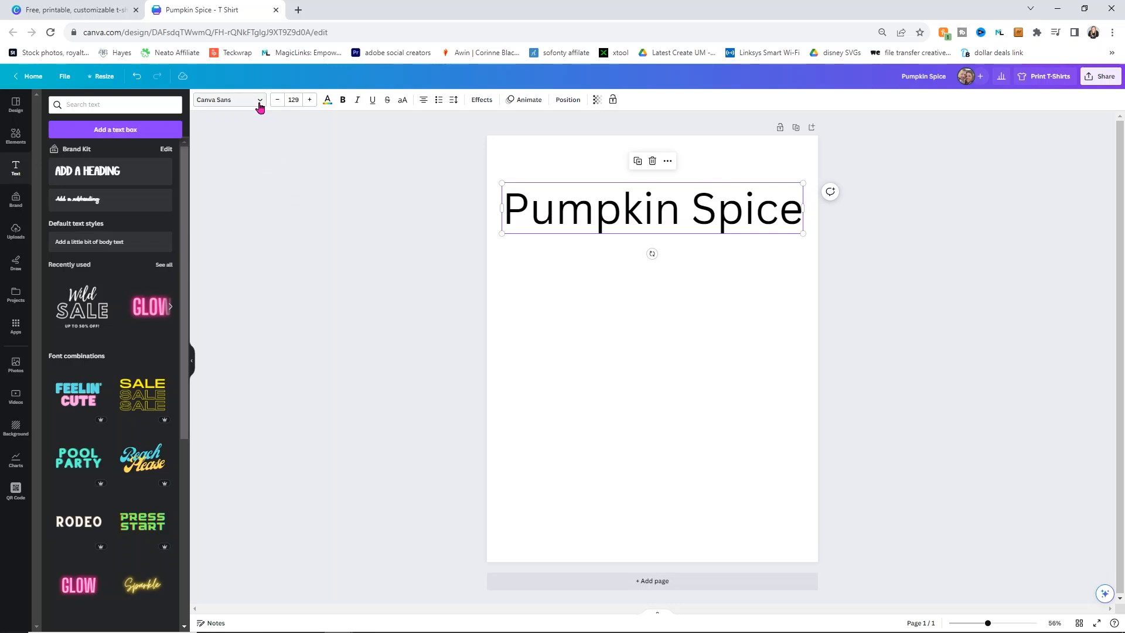
# Step: Set the font of the "Pumpkin Spice" text to Bukhari Script
pyautogui.click(260, 106)
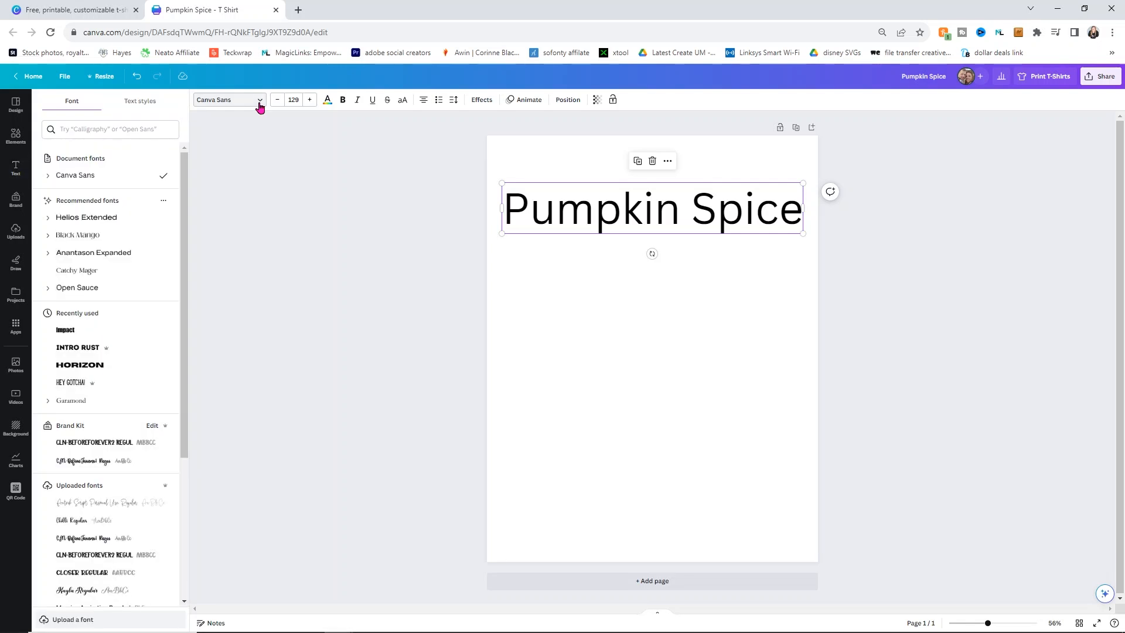
pyautogui.scroll(-7, 129, 357)
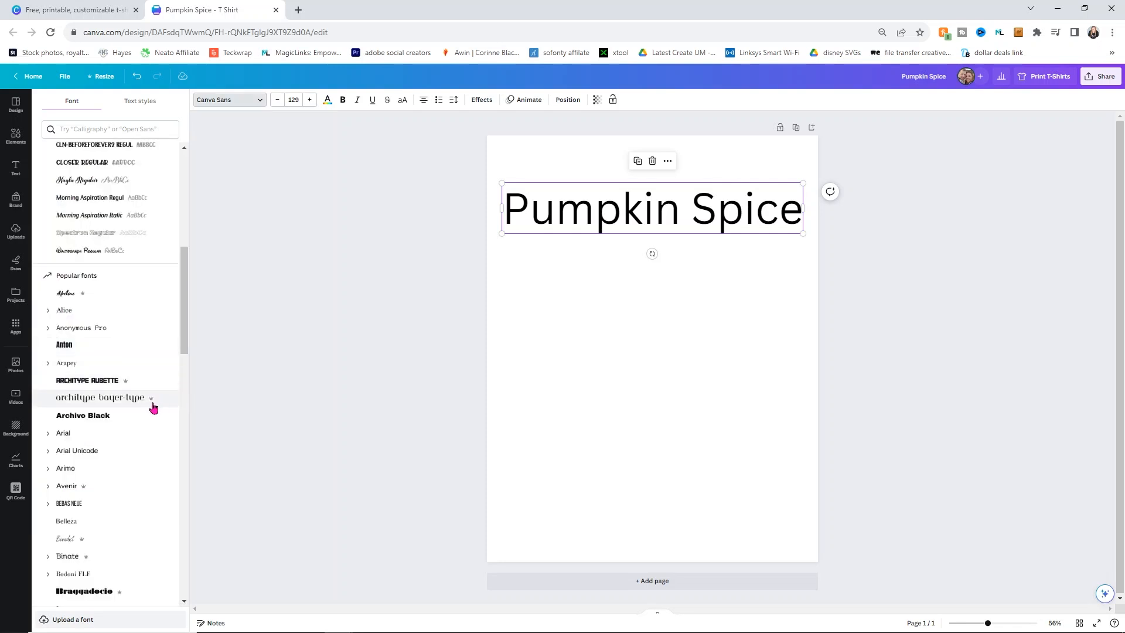
pyautogui.moveTo(150, 404)
pyautogui.hotkey('ctrl', '+')
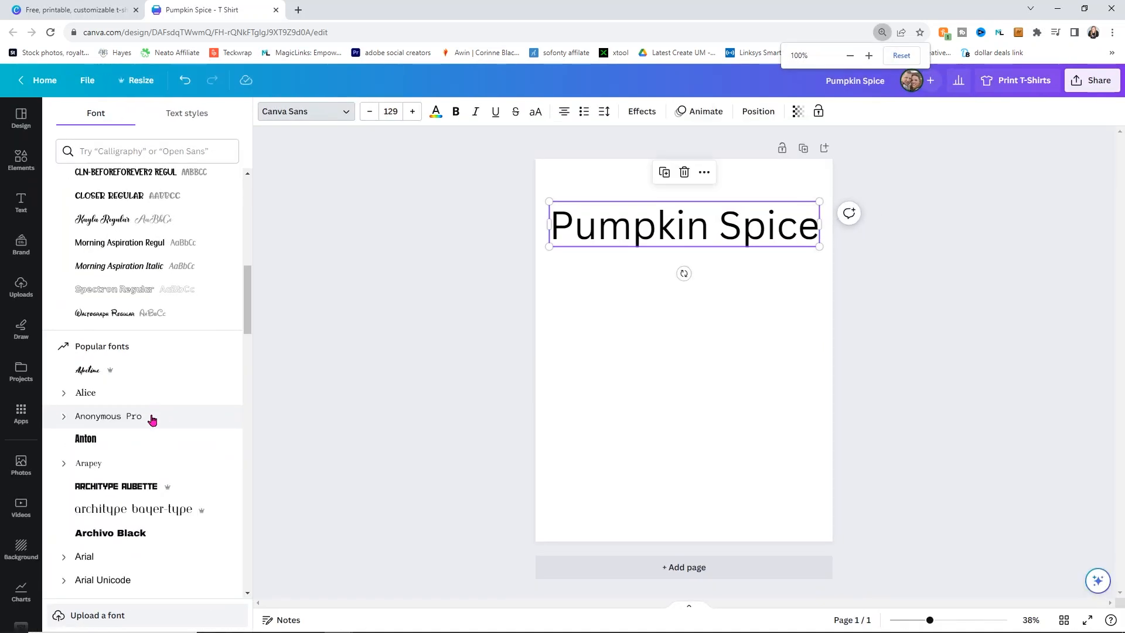
pyautogui.moveTo(168, 493)
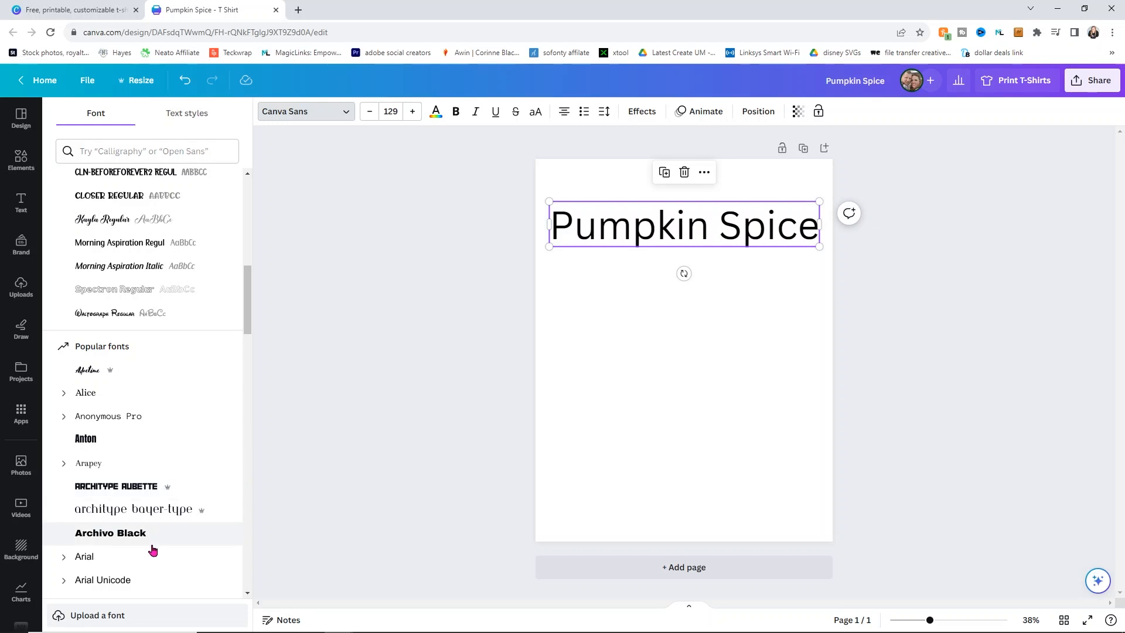
pyautogui.scroll(-4, 152, 549)
pyautogui.scroll(-3, 169, 462)
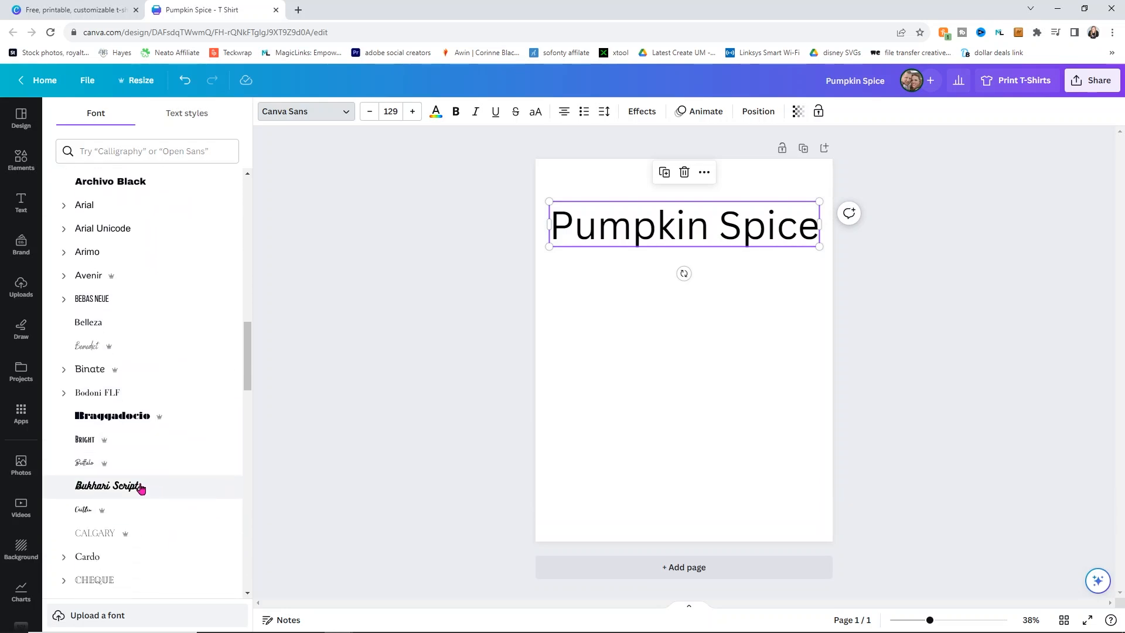
pyautogui.click(107, 493)
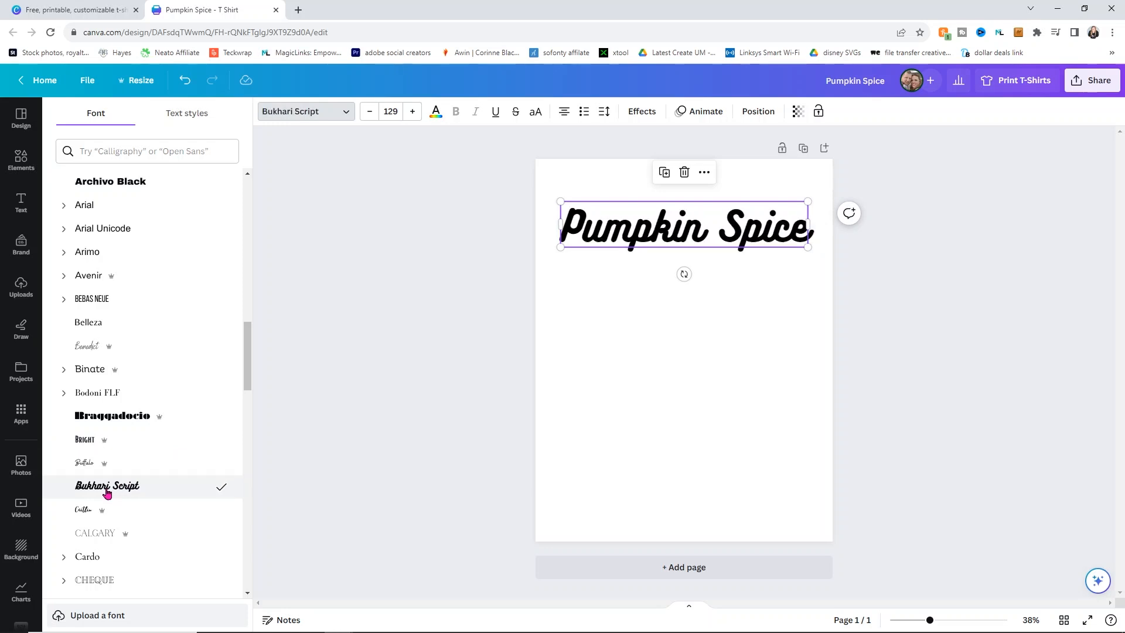
pyautogui.click(643, 362)
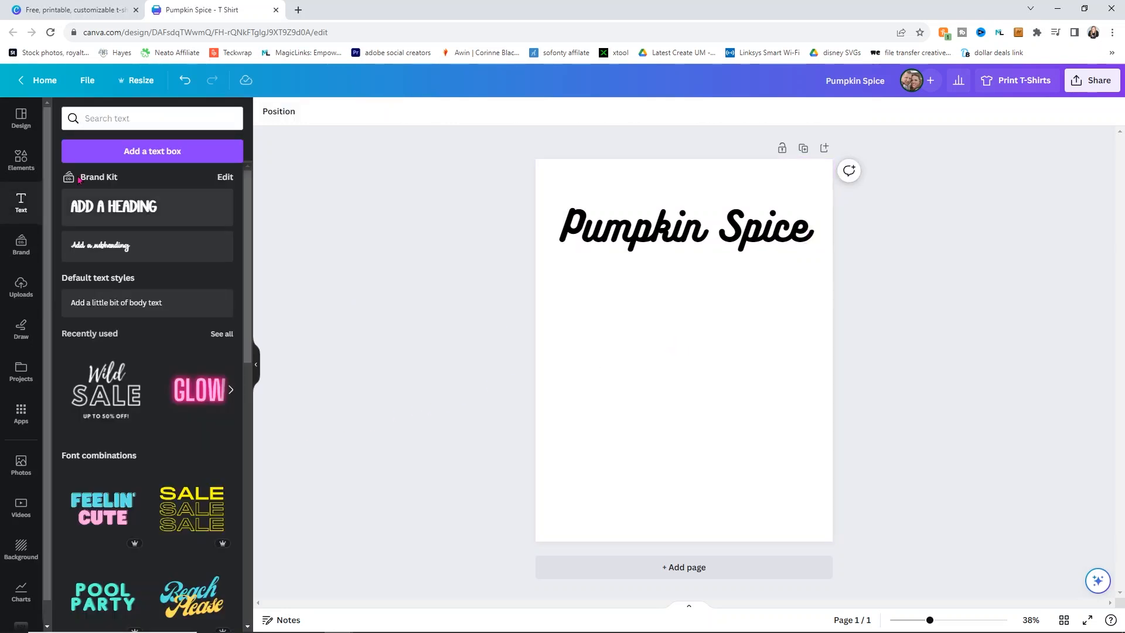
# Step: Add a text box containing "&", enlarge it to size 234 and place it just below "Pumpkin Spice"
pyautogui.click(82, 151)
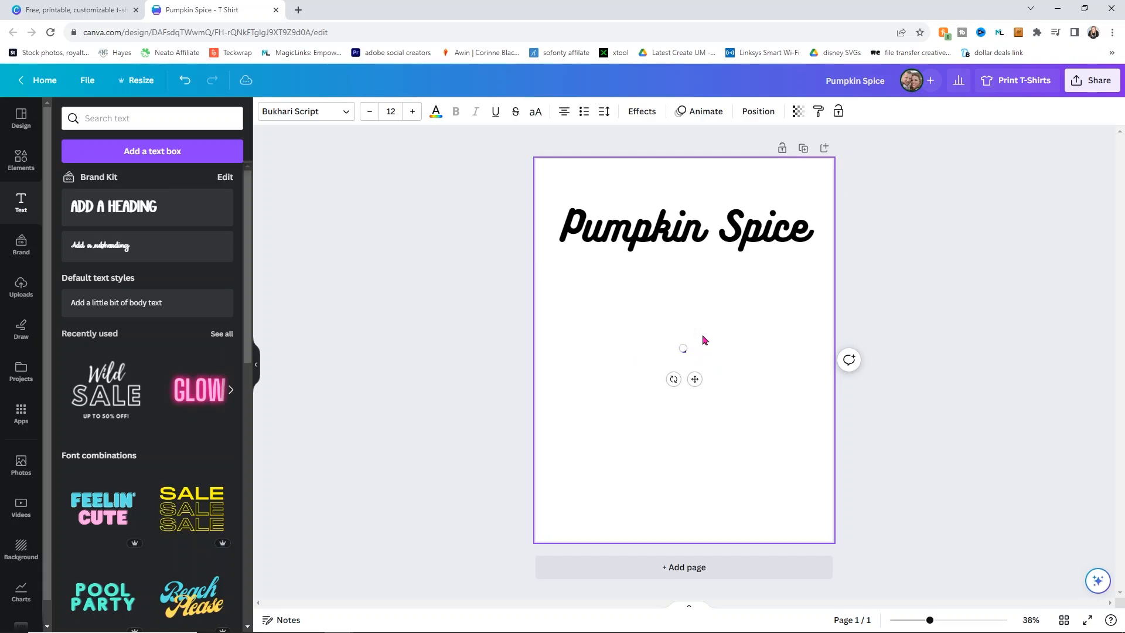
pyautogui.moveTo(684, 348); pyautogui.dragTo(665, 230)
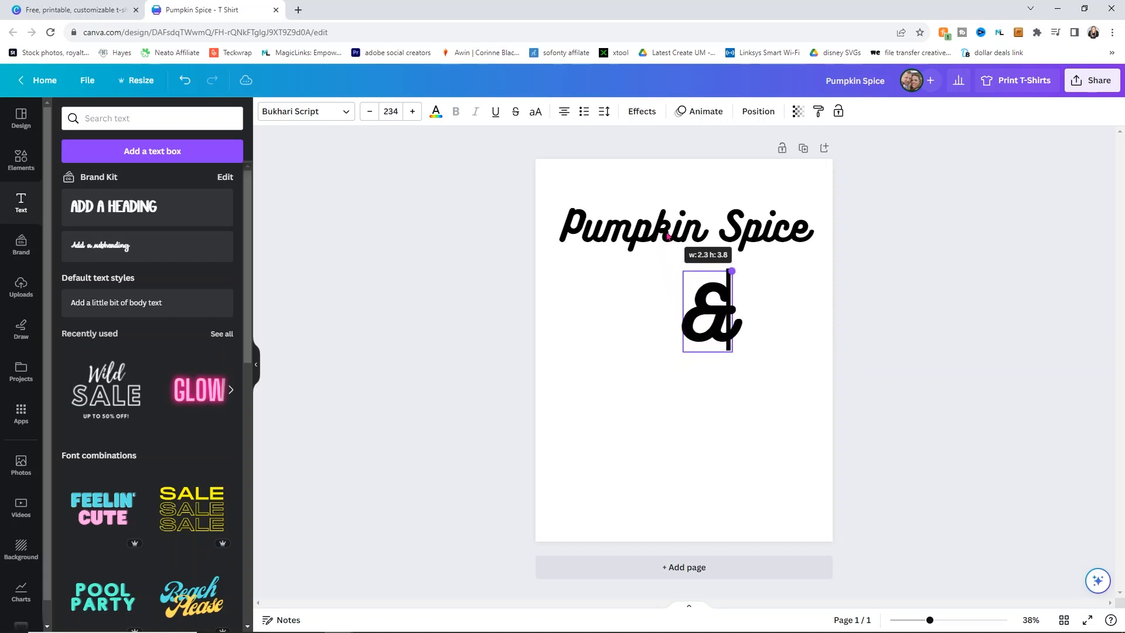
pyautogui.moveTo(739, 336); pyautogui.dragTo(676, 296)
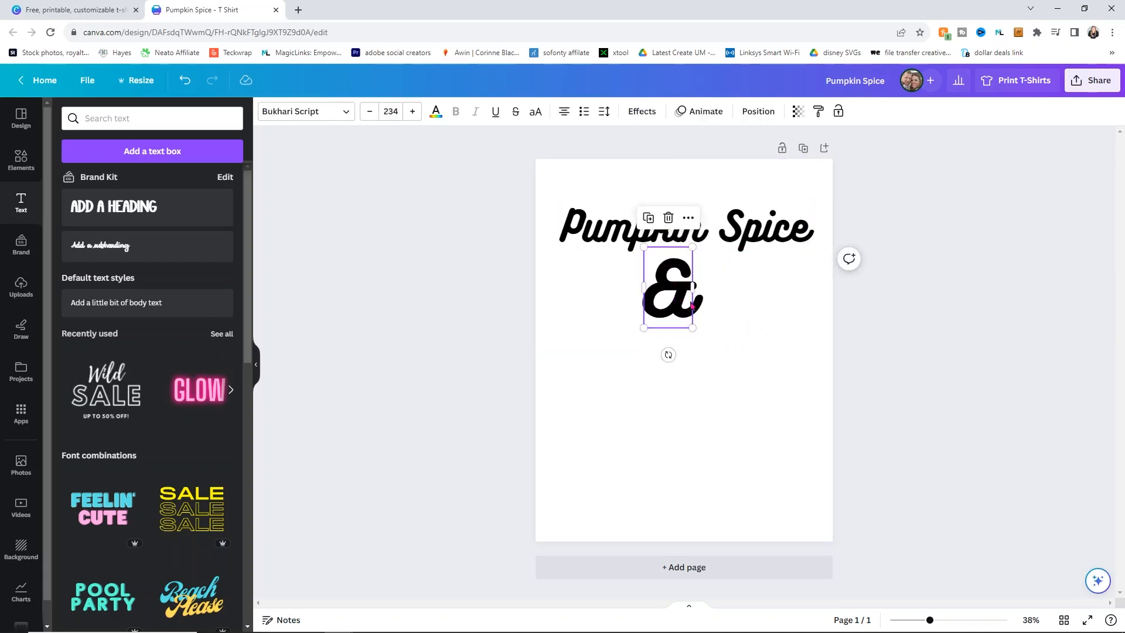
# Step: Try the fonts Bodoni FLF, Gagalin, Horizon and Intro Rust on the ampersand
pyautogui.click(348, 114)
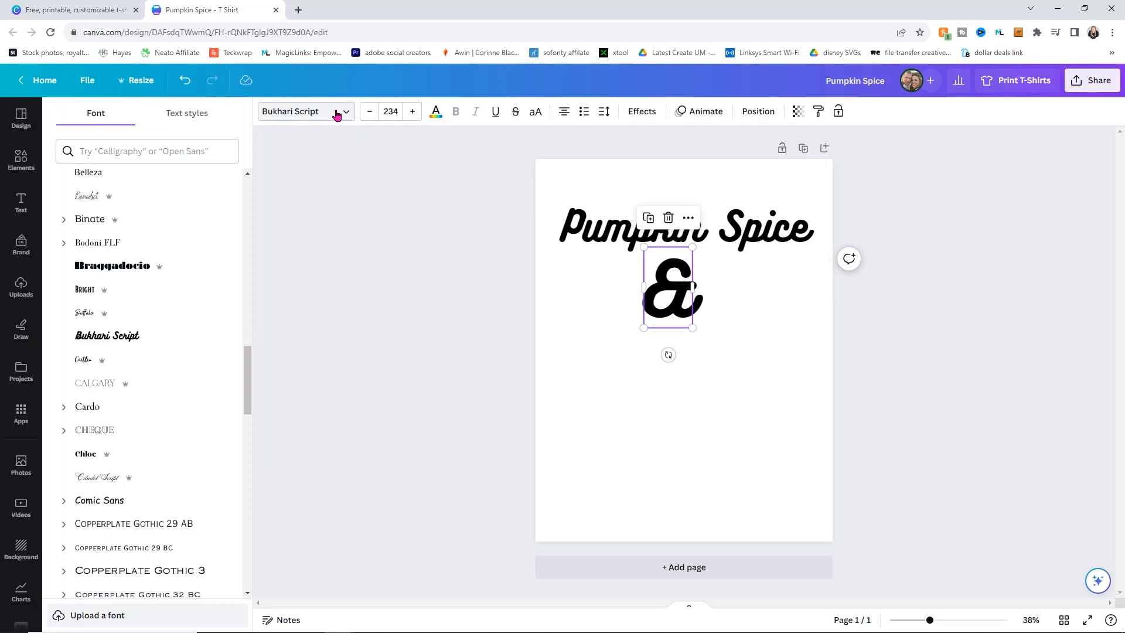
pyautogui.click(99, 247)
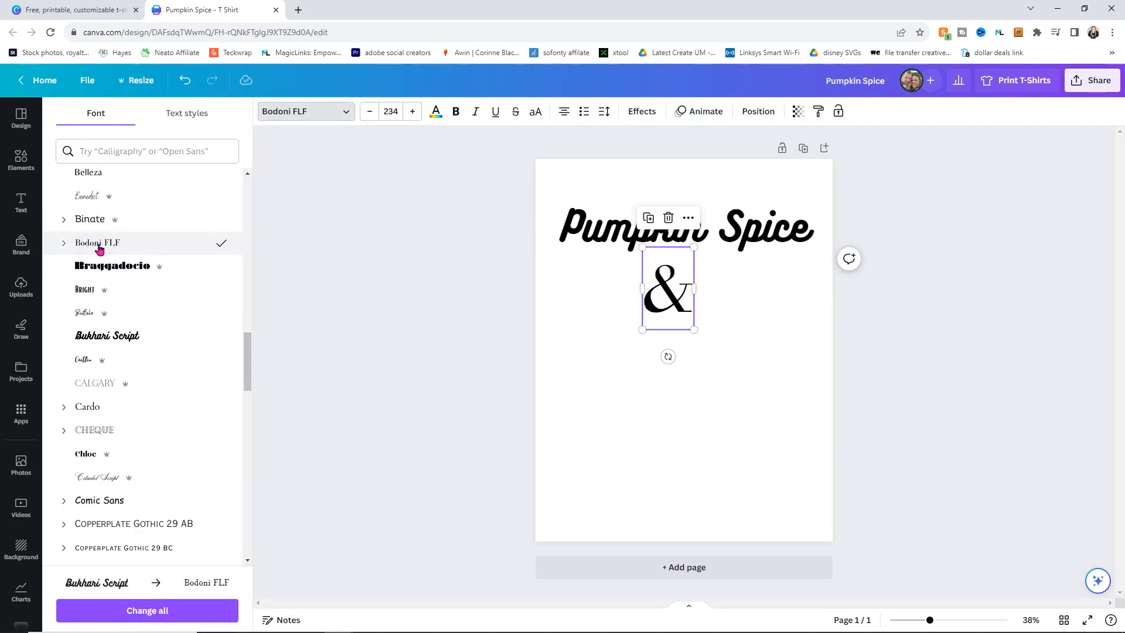
pyautogui.scroll(-3, 170, 352)
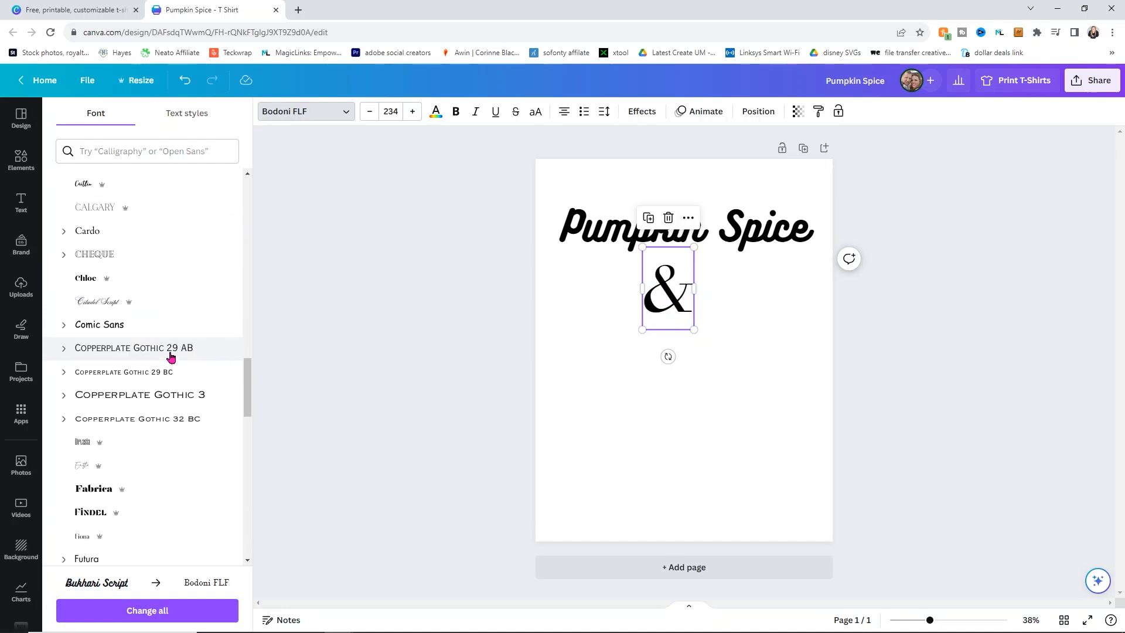
pyautogui.scroll(-3, 170, 355)
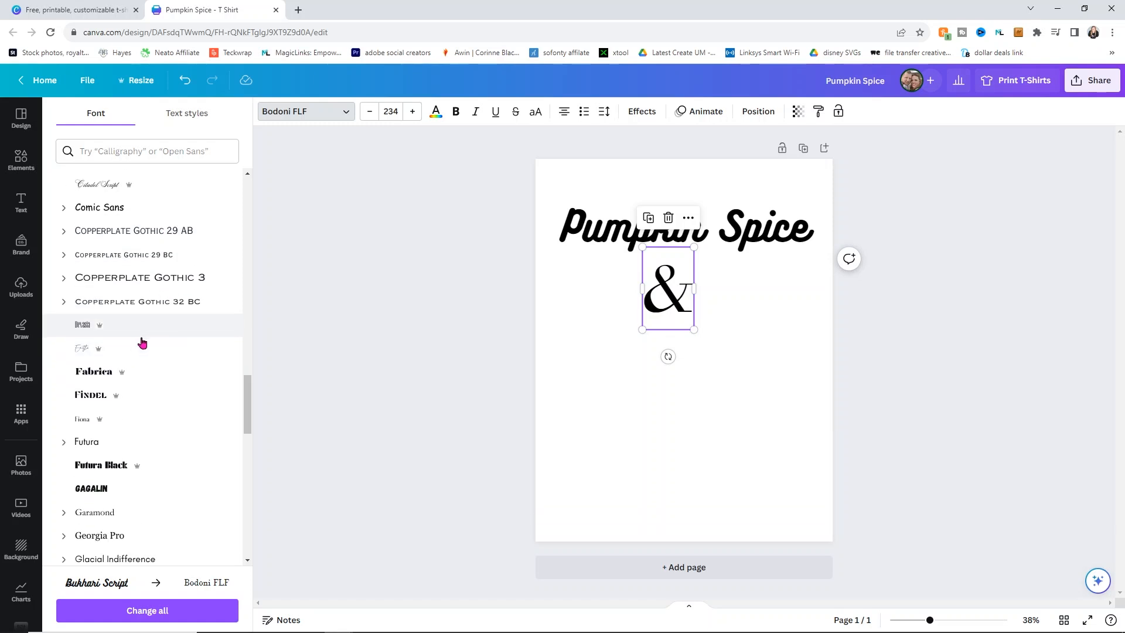
pyautogui.click(100, 431)
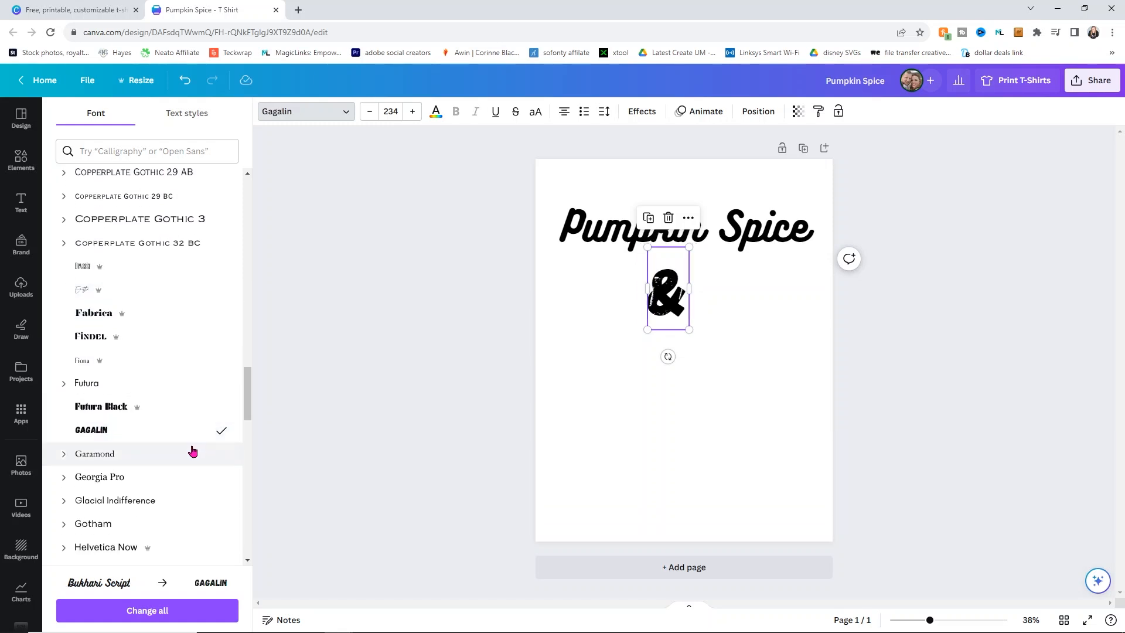
pyautogui.scroll(-2, 184, 449)
pyautogui.click(132, 502)
pyautogui.scroll(-1, 134, 502)
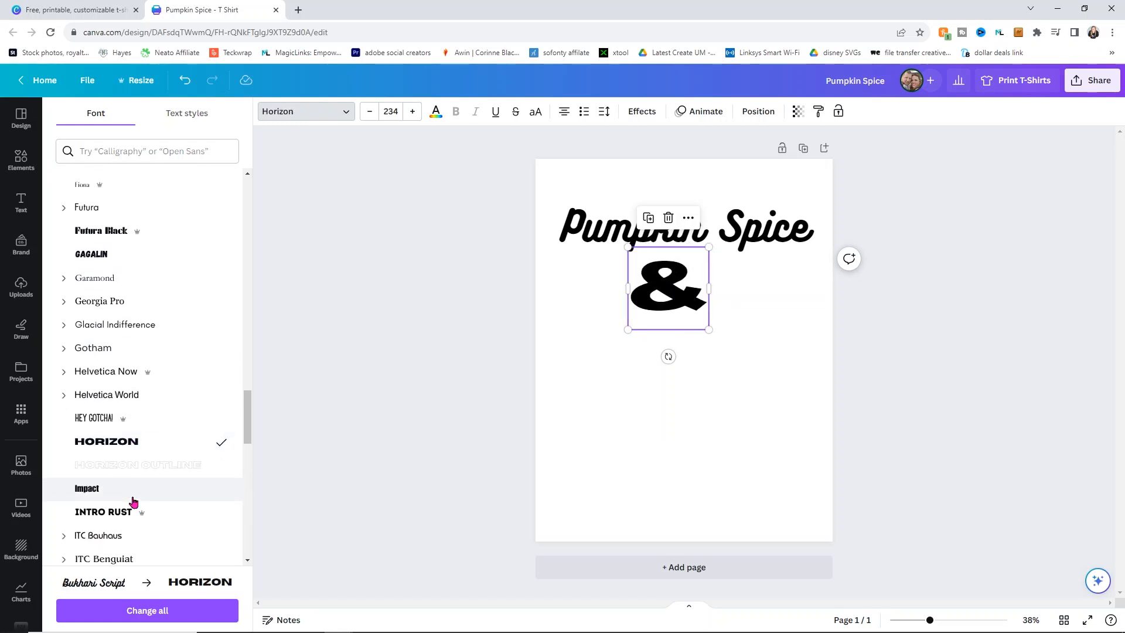
pyautogui.click(100, 512)
pyautogui.scroll(-2, 103, 514)
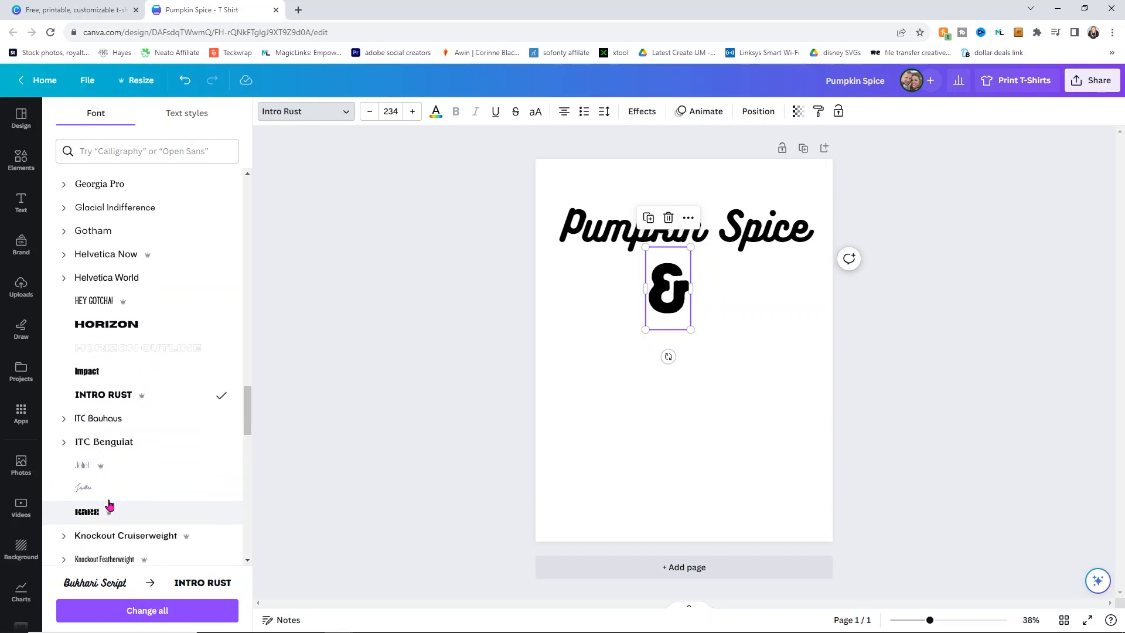
# Step: Set the ampersand's font to League Spartan
pyautogui.scroll(-2, 146, 468)
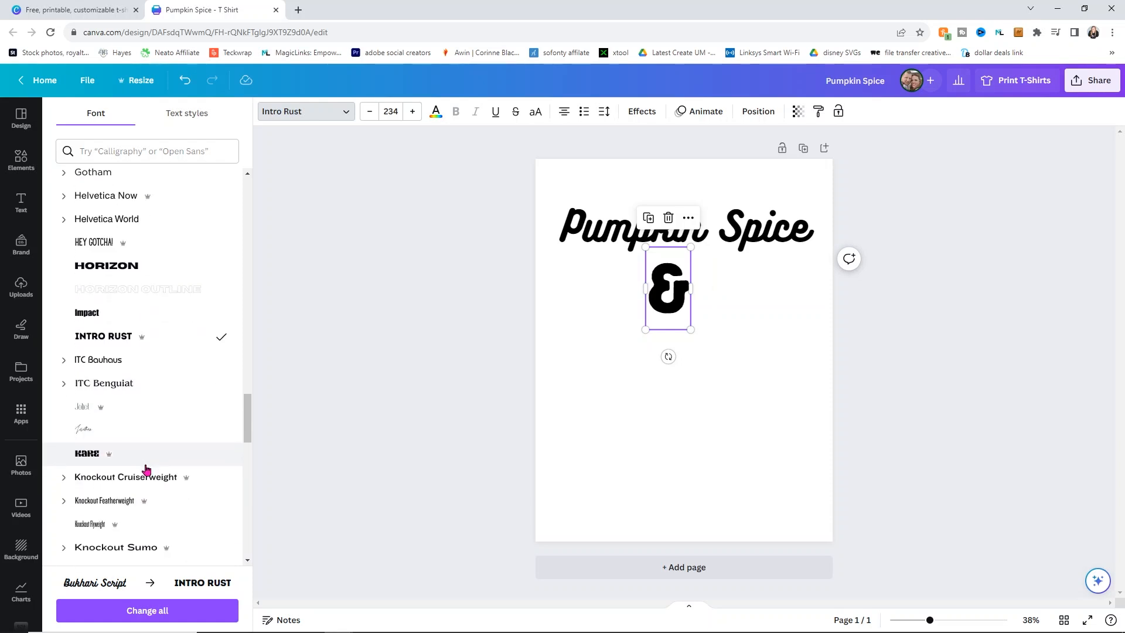
pyautogui.scroll(-1, 171, 456)
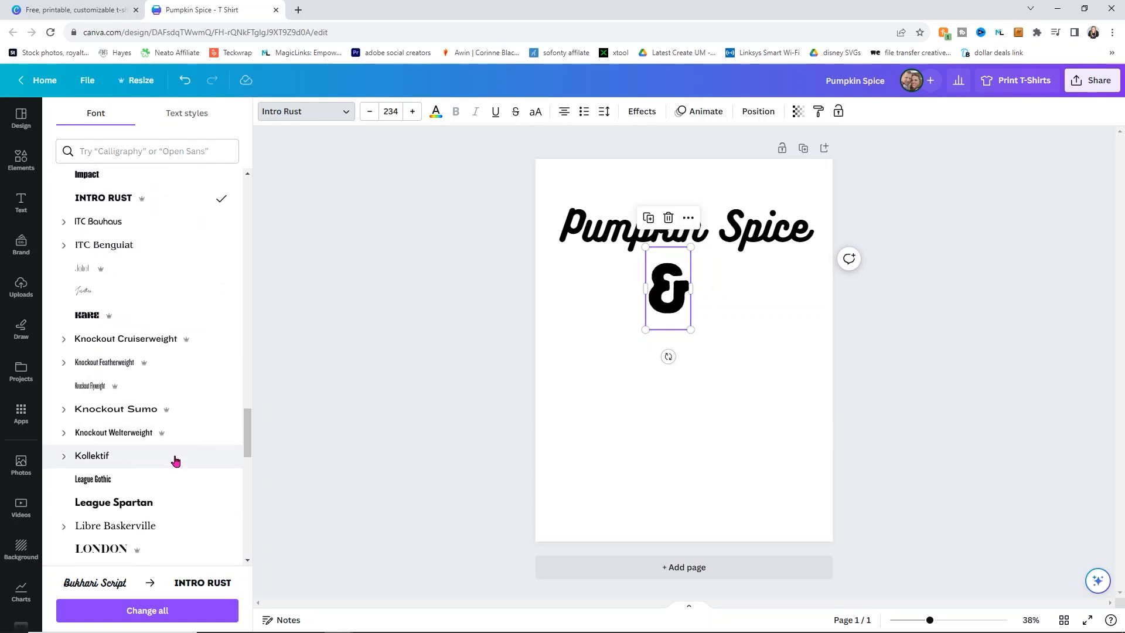
pyautogui.scroll(-1, 171, 460)
pyautogui.click(167, 466)
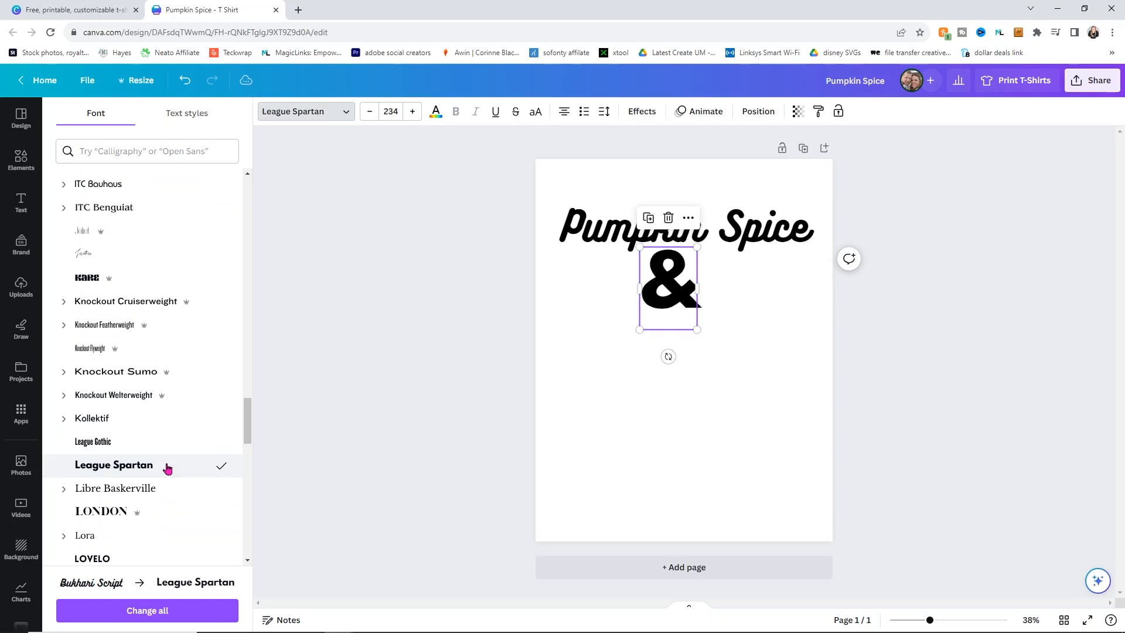
# Step: Reduce the ampersand to size 182 and center it beneath "Pumpkin Spice"
pyautogui.moveTo(697, 329); pyautogui.dragTo(684, 311)
pyautogui.moveTo(663, 272); pyautogui.dragTo(685, 282)
pyautogui.click(628, 243)
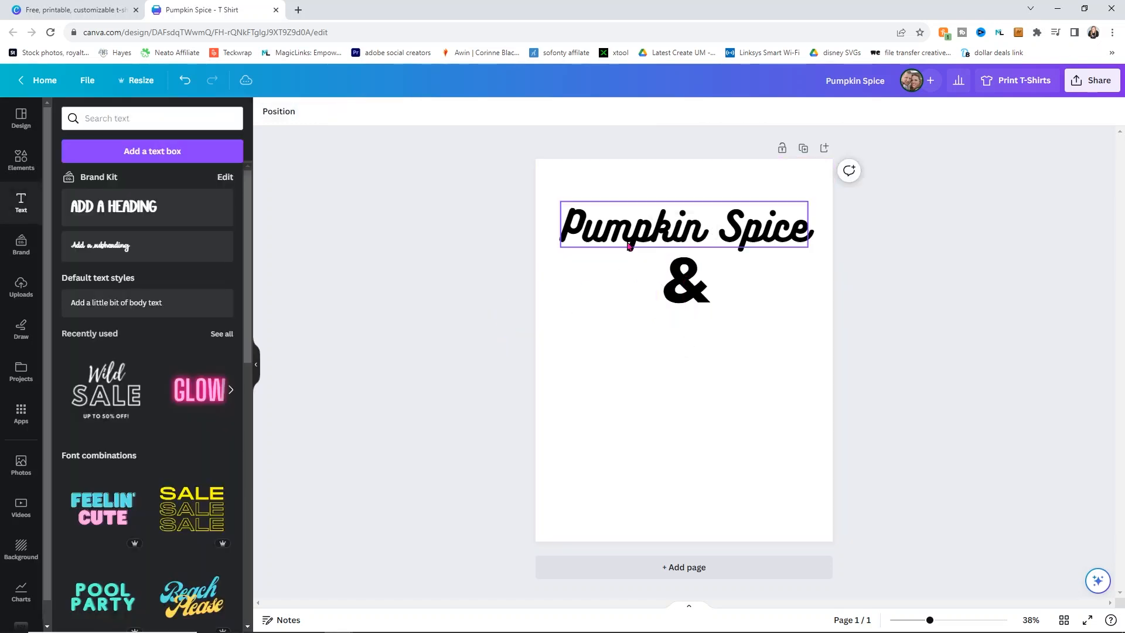
# Step: Duplicate the "Pumpkin Spice" text below the ampersand and change the copy to "Everything Nice"
pyautogui.moveTo(628, 243); pyautogui.dragTo(640, 329)
pyautogui.doubleClick(639, 329)
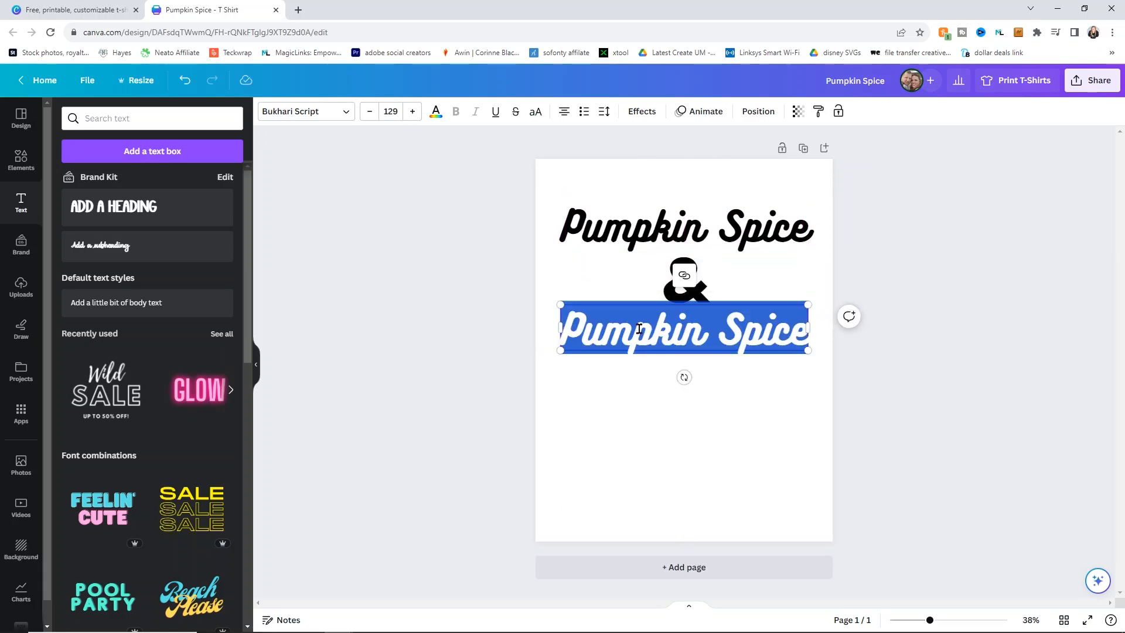
pyautogui.write('Ever')
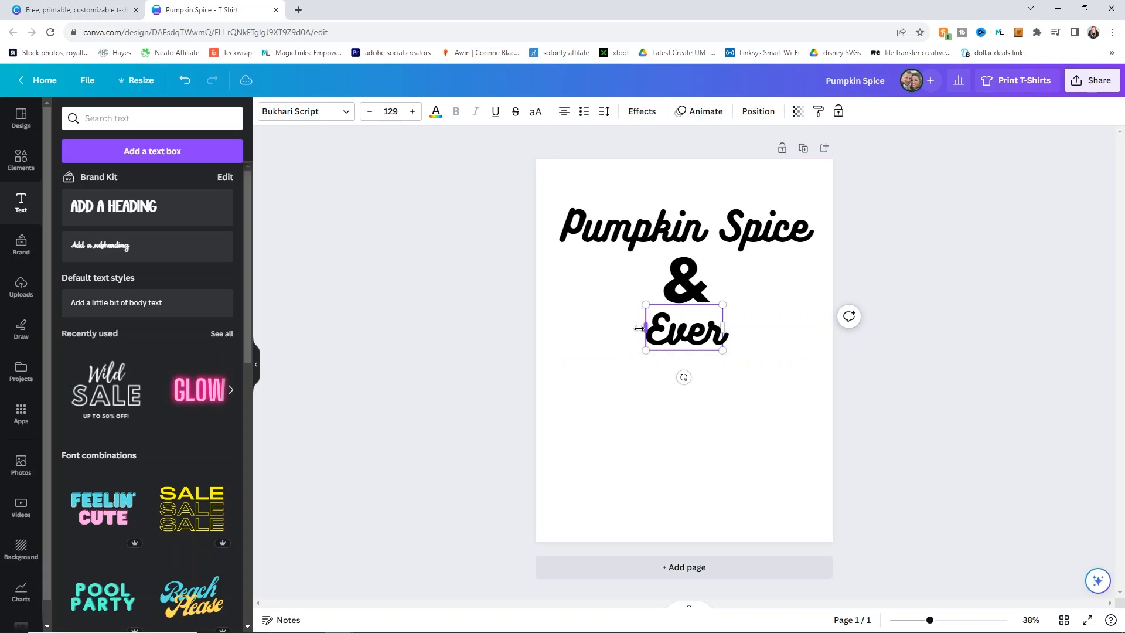
pyautogui.write('ything Nice')
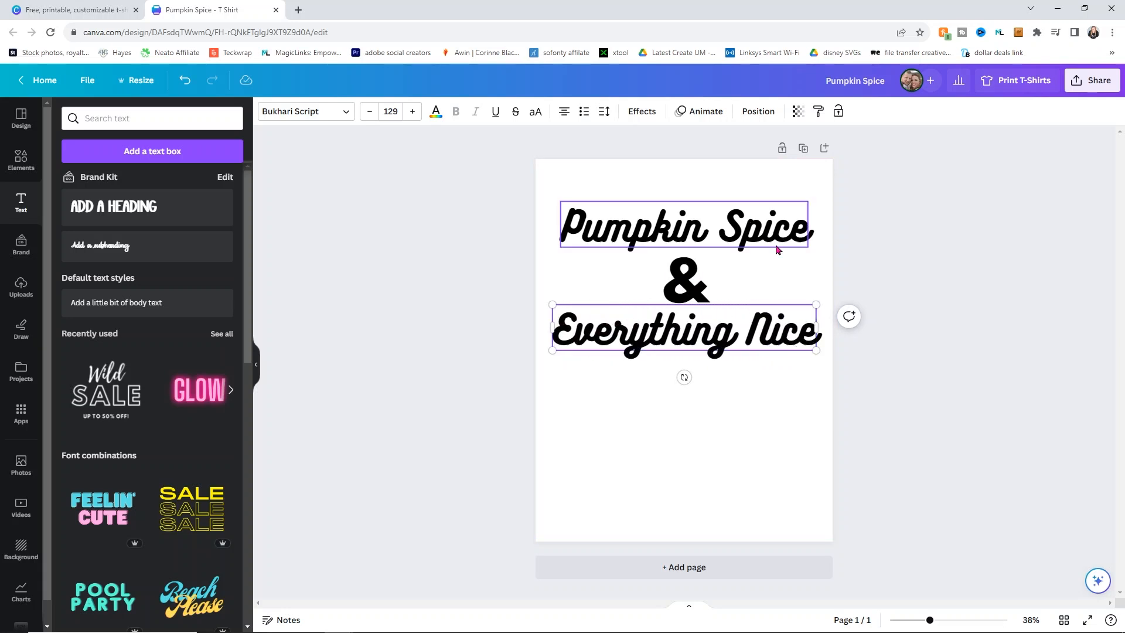
pyautogui.click(830, 273)
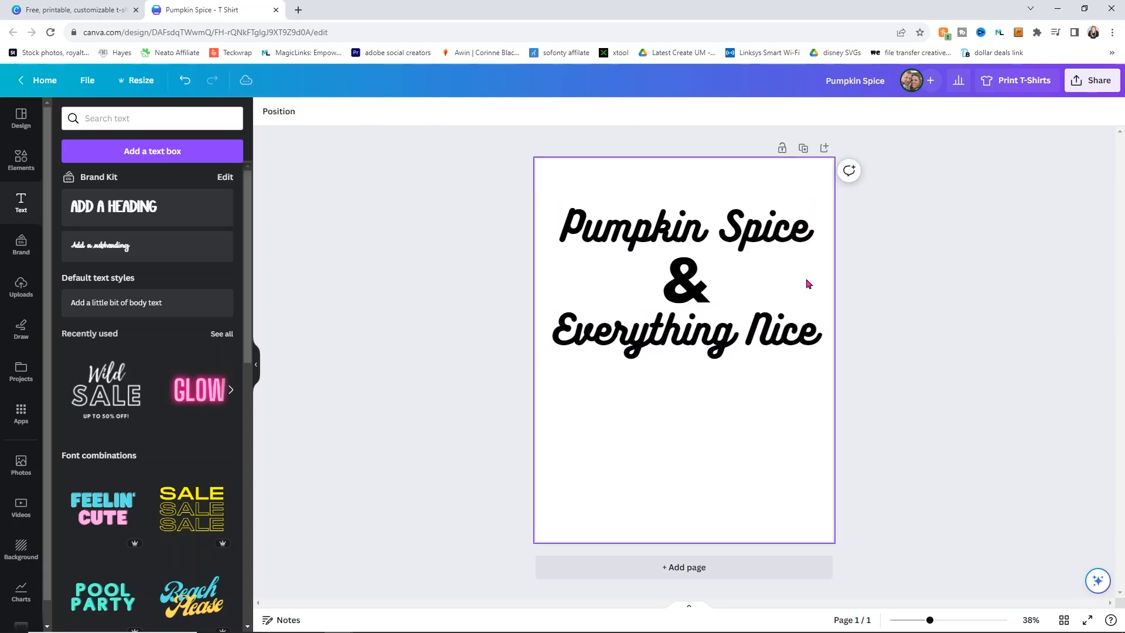
# Step: Set the ampersand's font to bold Times New Roman
pyautogui.click(685, 280)
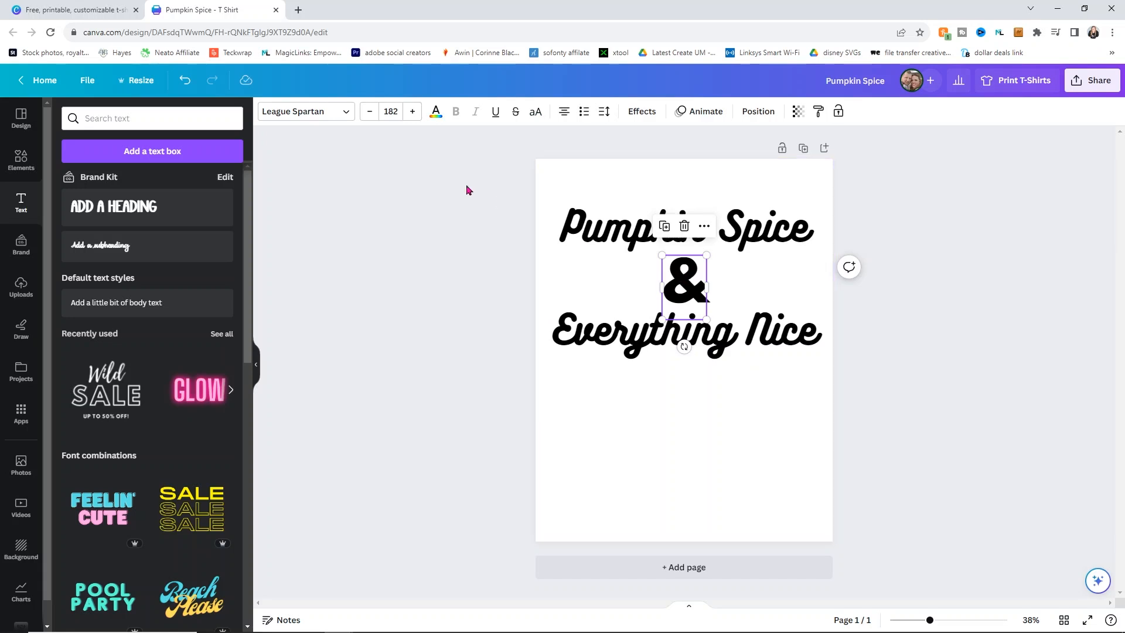
pyautogui.click(338, 113)
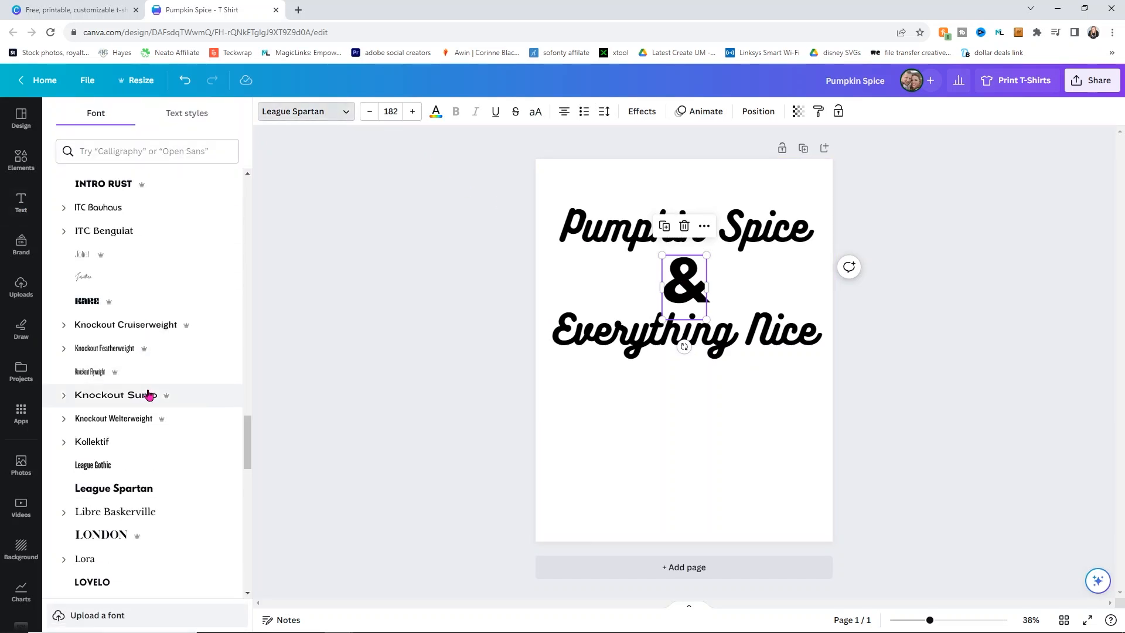
pyautogui.scroll(-3, 146, 395)
pyautogui.click(141, 478)
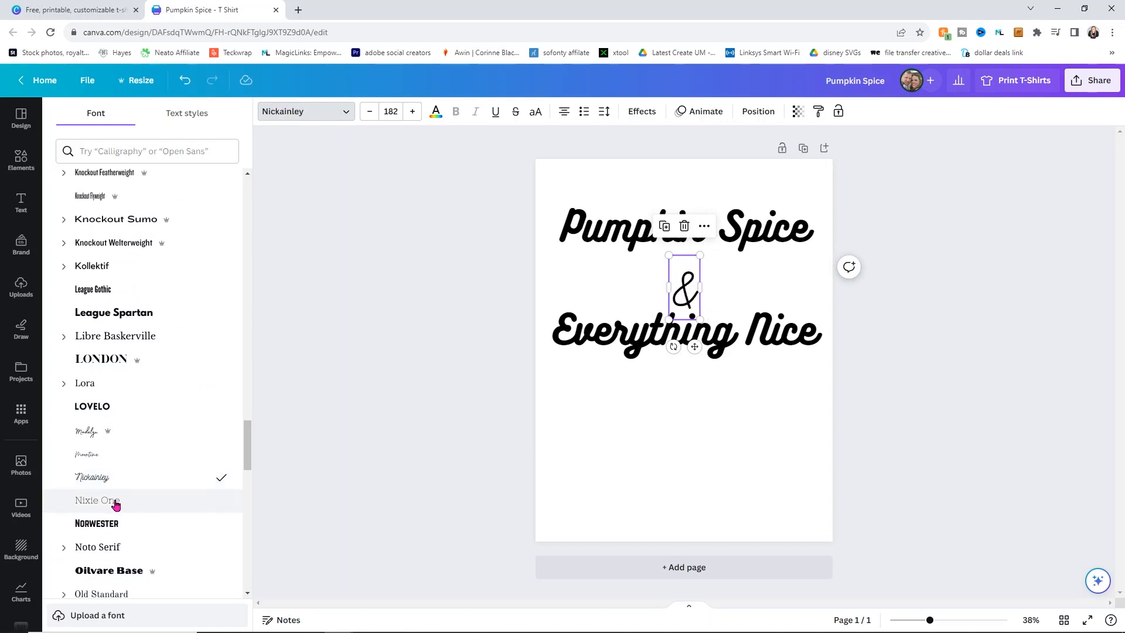
pyautogui.click(115, 453)
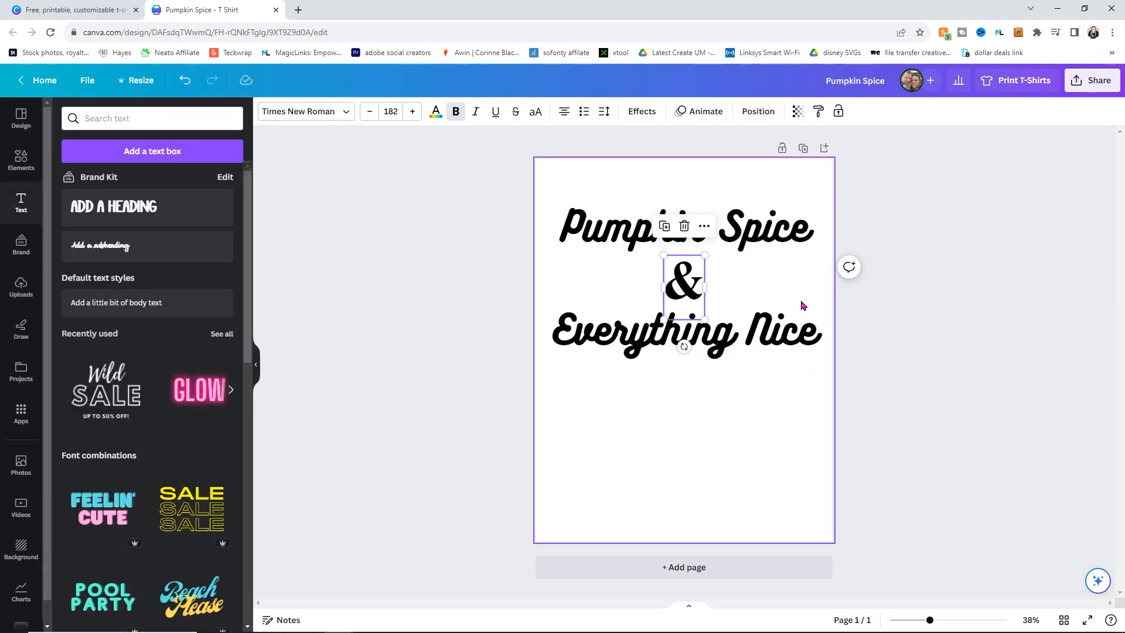
pyautogui.click(974, 266)
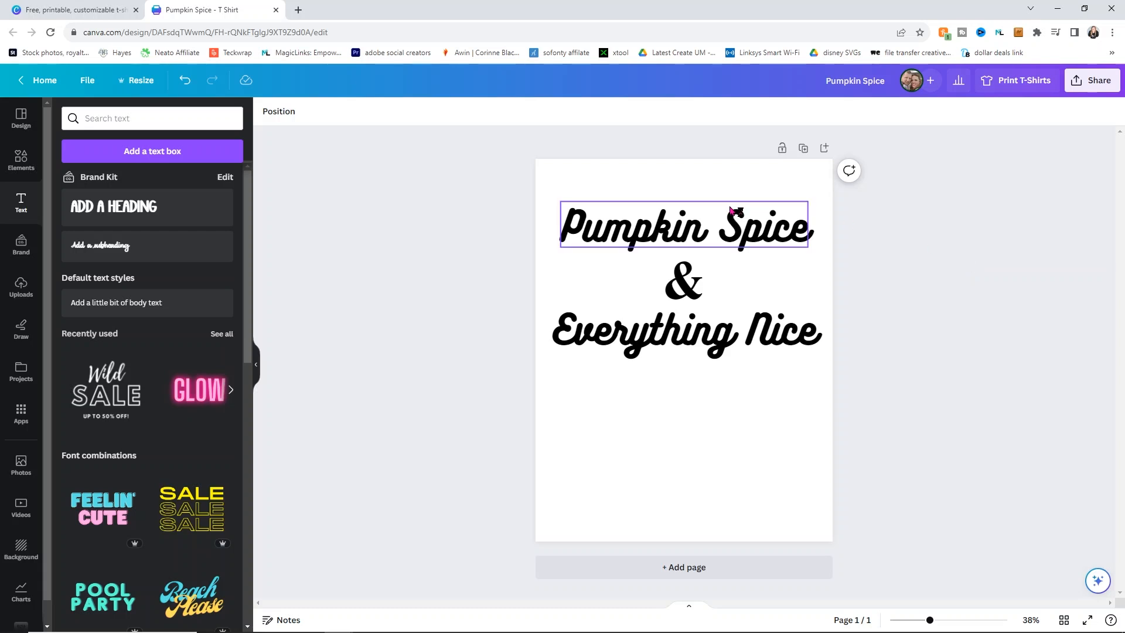
# Step: Color the "Pumpkin Spice" text orange and the "Everything Nice" text yellow
pyautogui.click(685, 238)
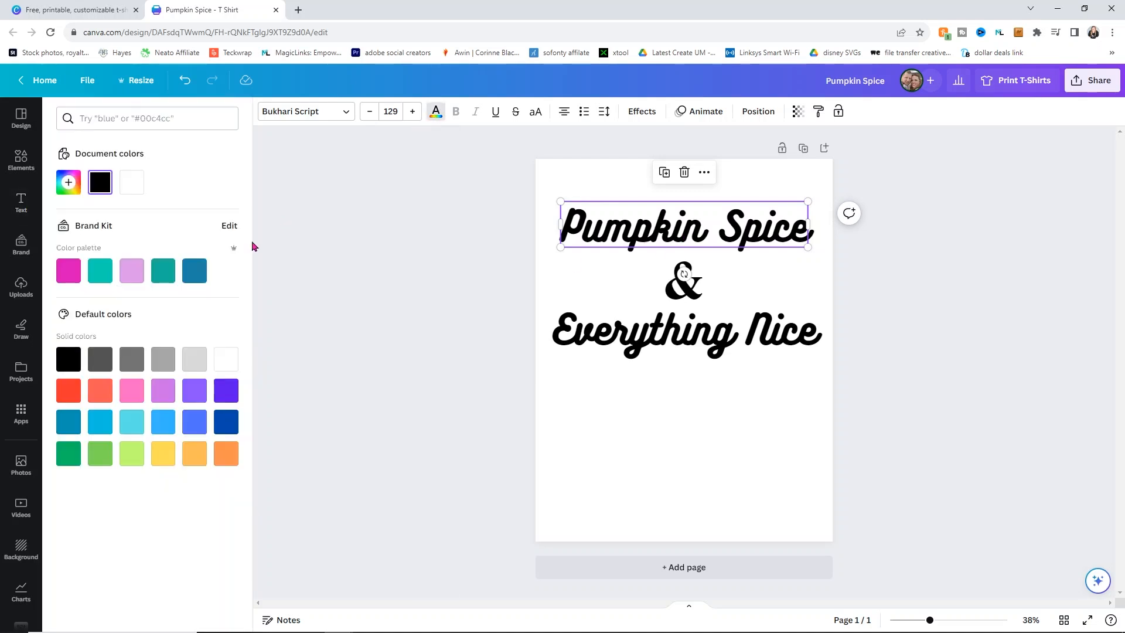
pyautogui.click(230, 462)
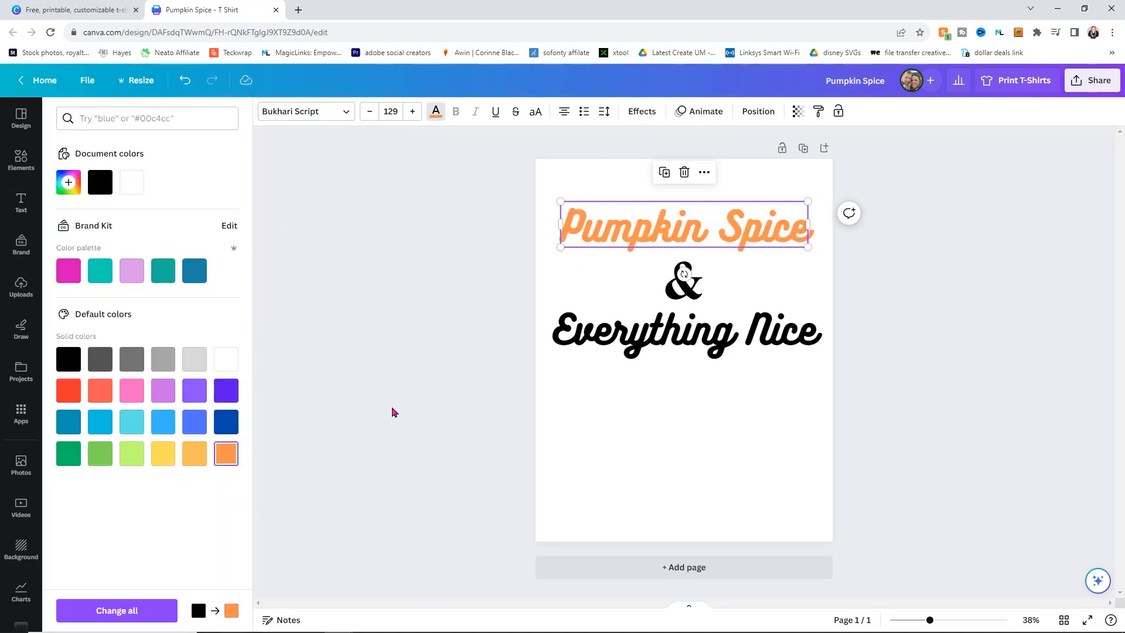
pyautogui.click(668, 347)
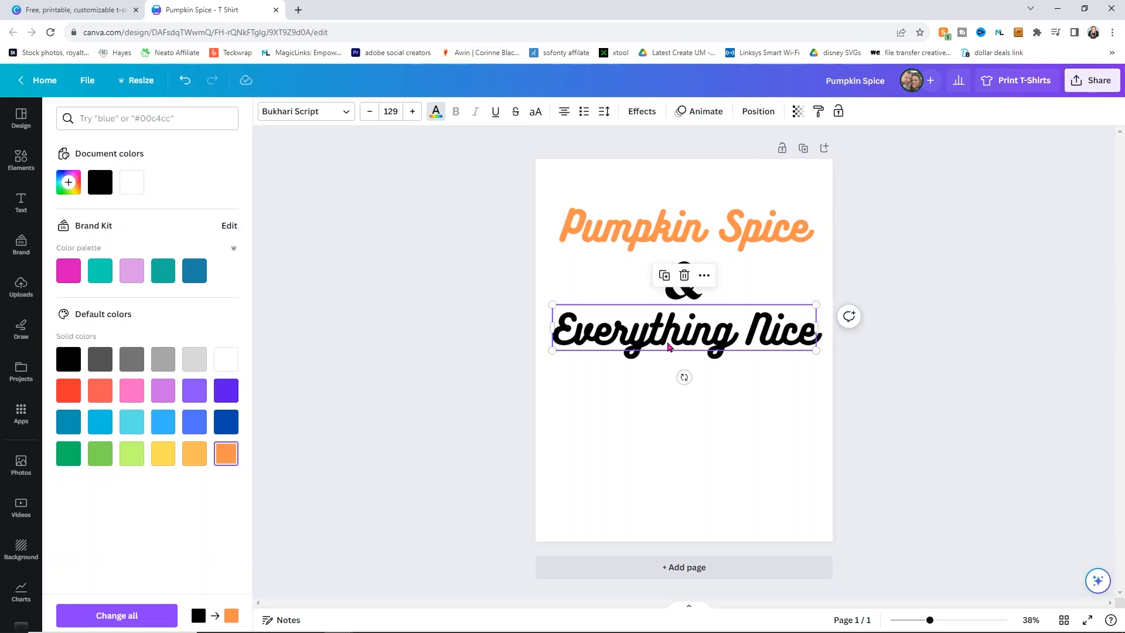
pyautogui.click(167, 462)
# Step: Try green and light orange swatches on the ampersand, and settle on a custom dark brown
pyautogui.click(694, 295)
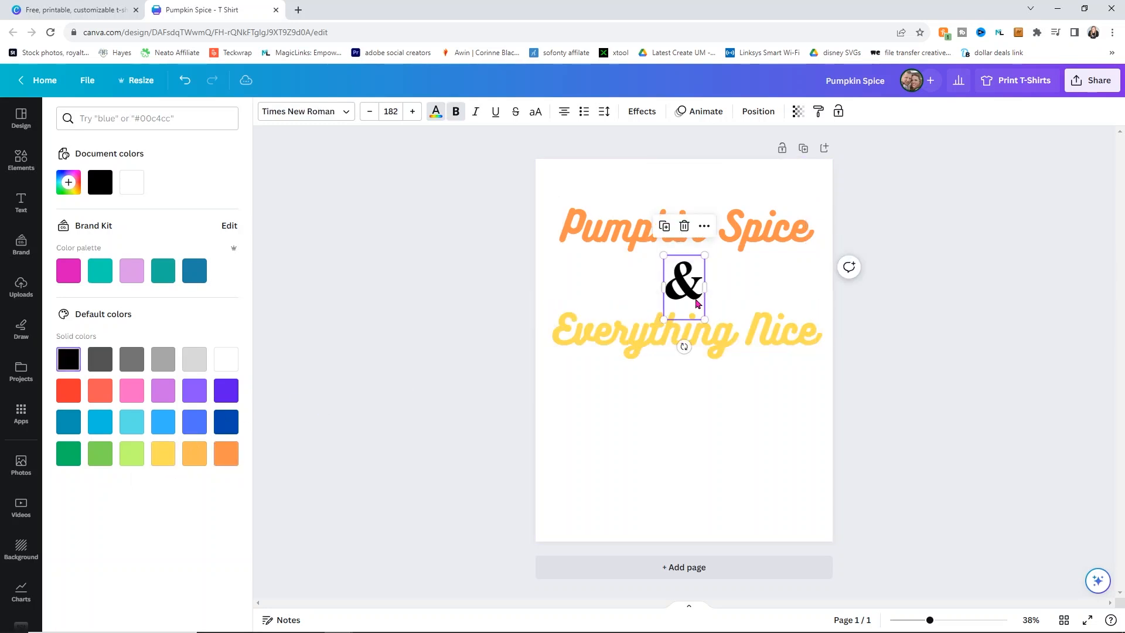
pyautogui.click(127, 453)
pyautogui.click(105, 453)
pyautogui.click(75, 454)
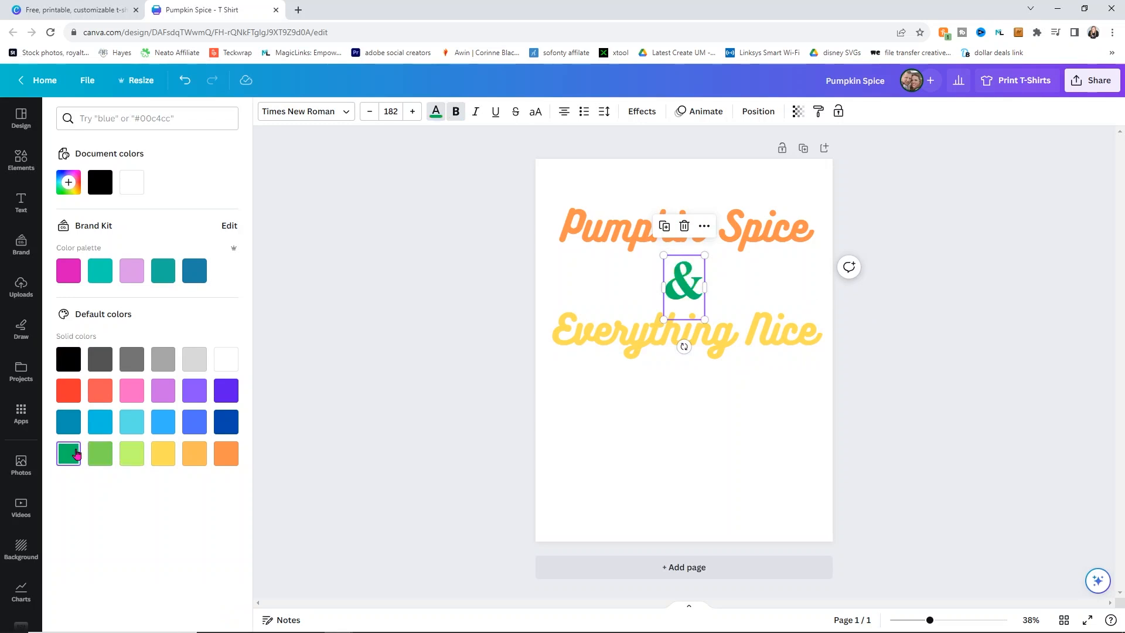
pyautogui.click(194, 454)
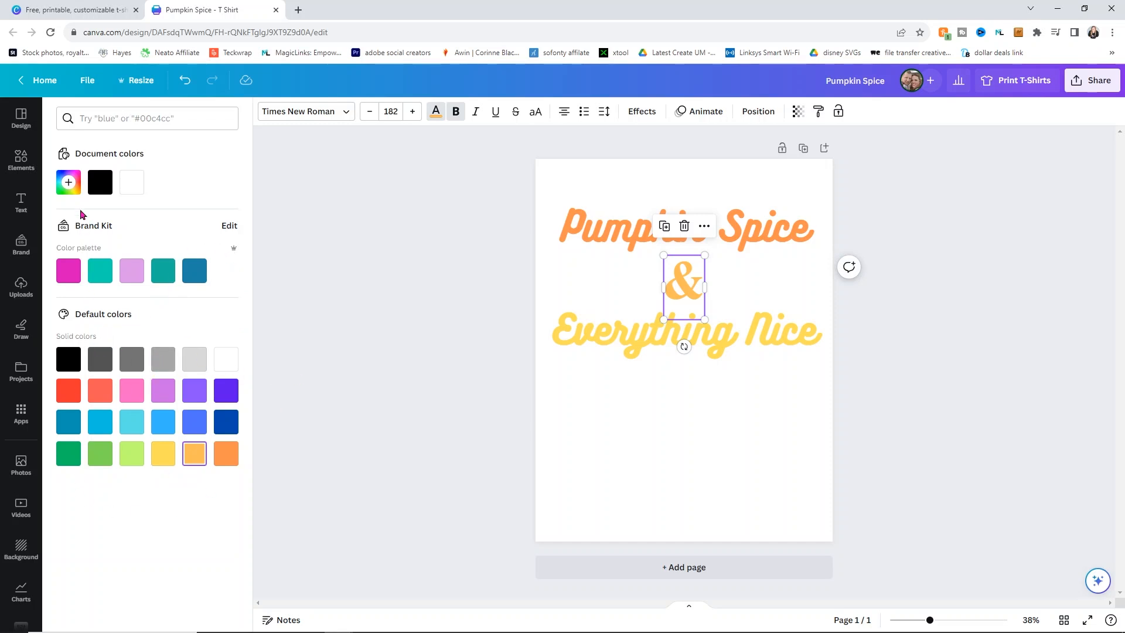
pyautogui.click(68, 184)
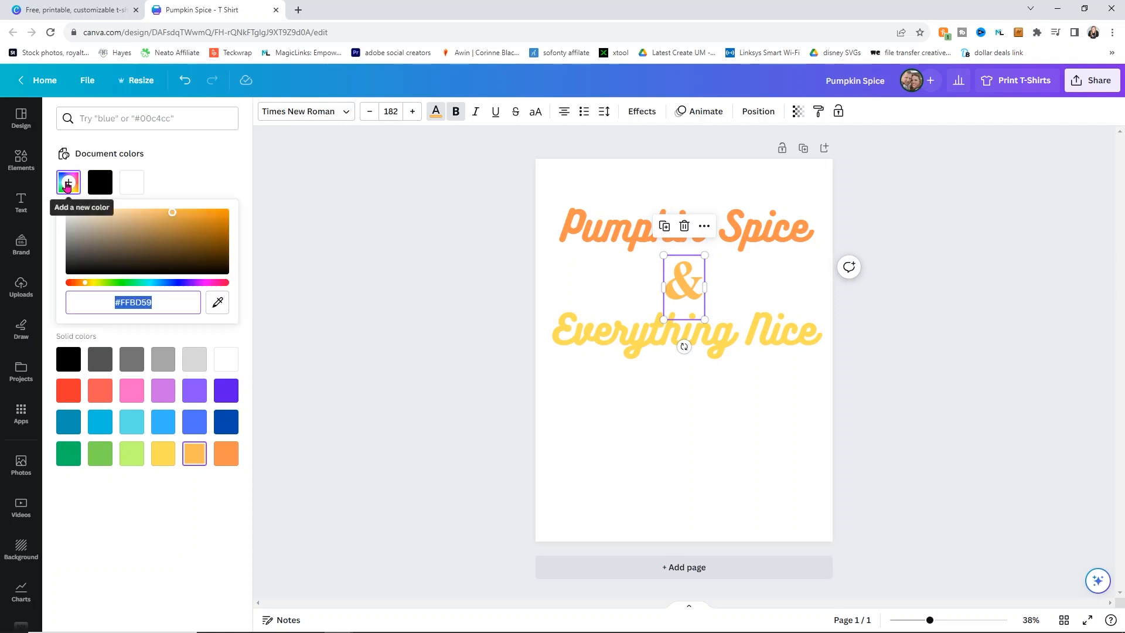
pyautogui.moveTo(172, 212); pyautogui.dragTo(218, 245)
pyautogui.click(350, 202)
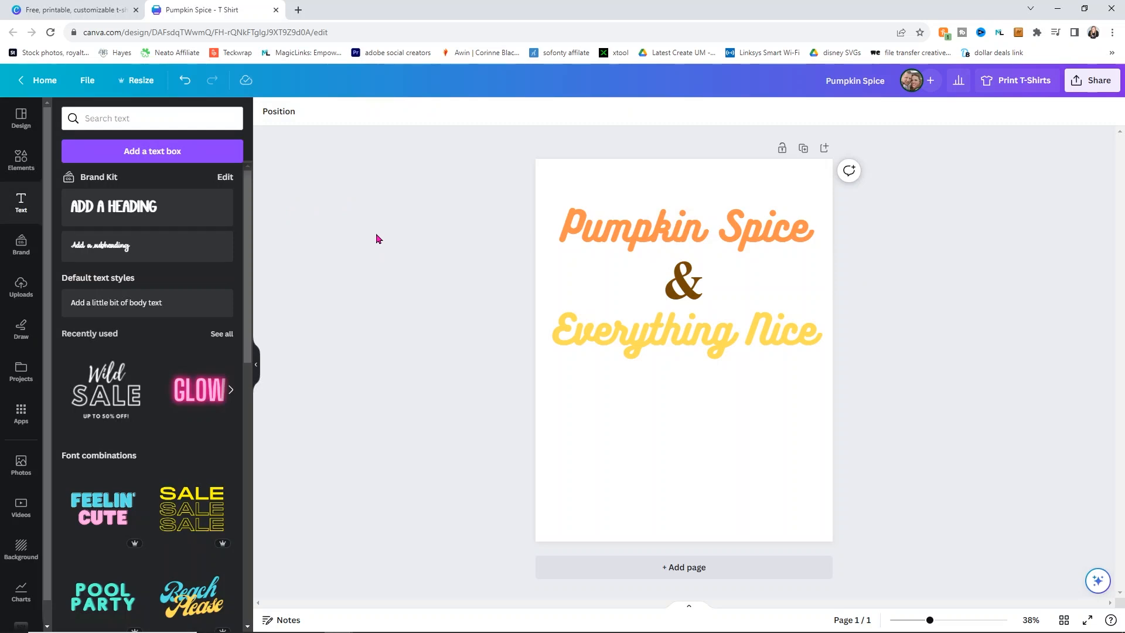
# Step: Apply the Curve shape effect to "Pumpkin Spice" with a curve value of 40
pyautogui.click(641, 229)
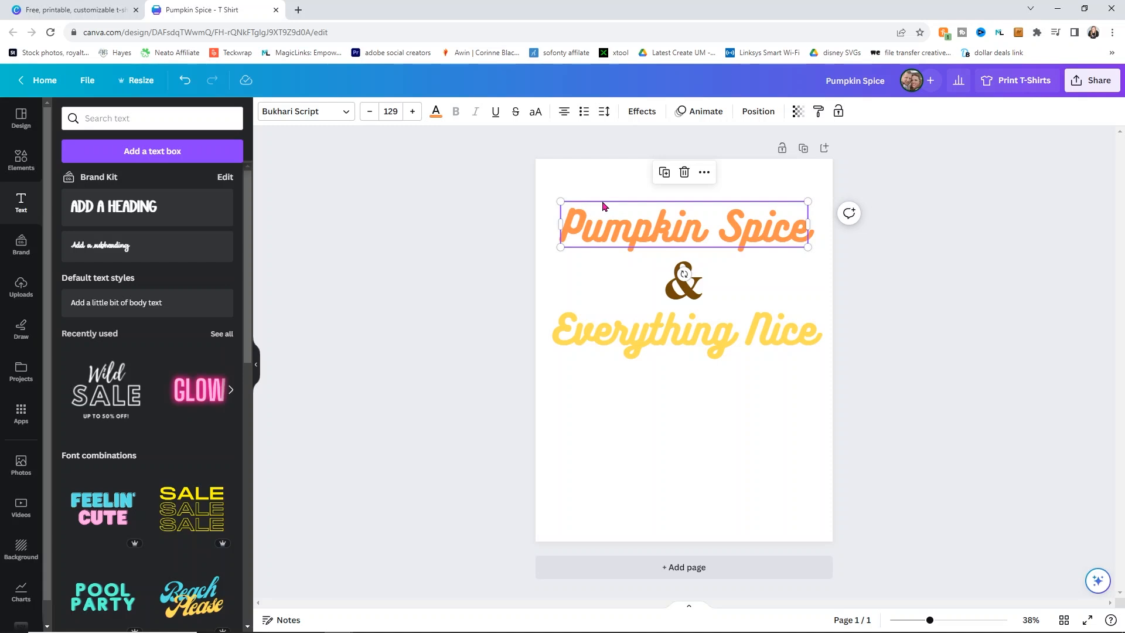
pyautogui.click(641, 113)
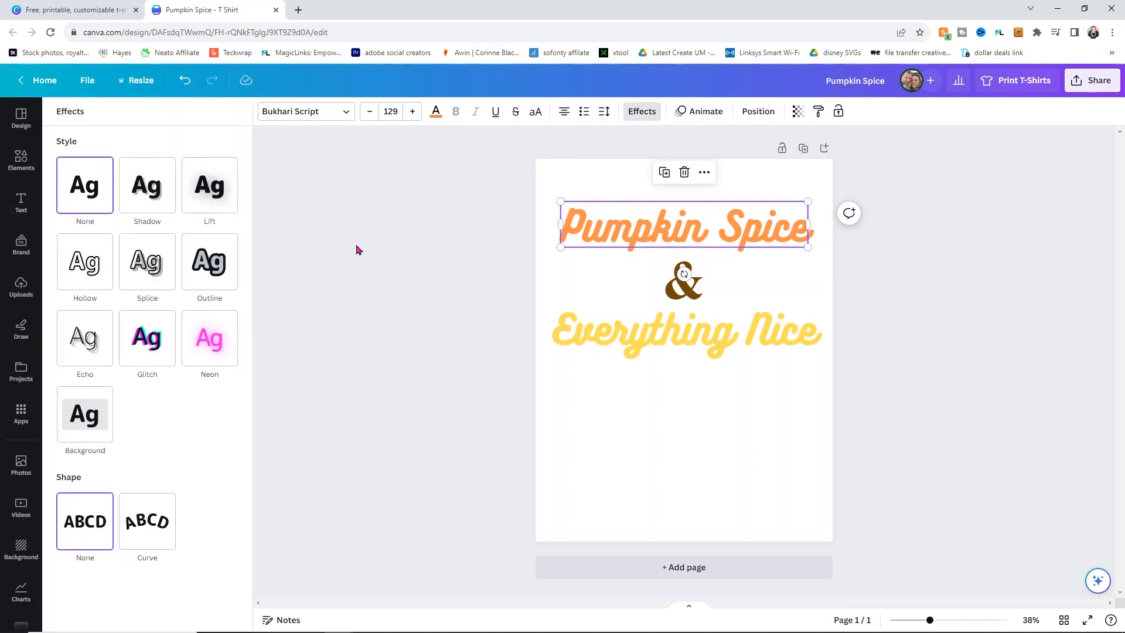
pyautogui.click(147, 521)
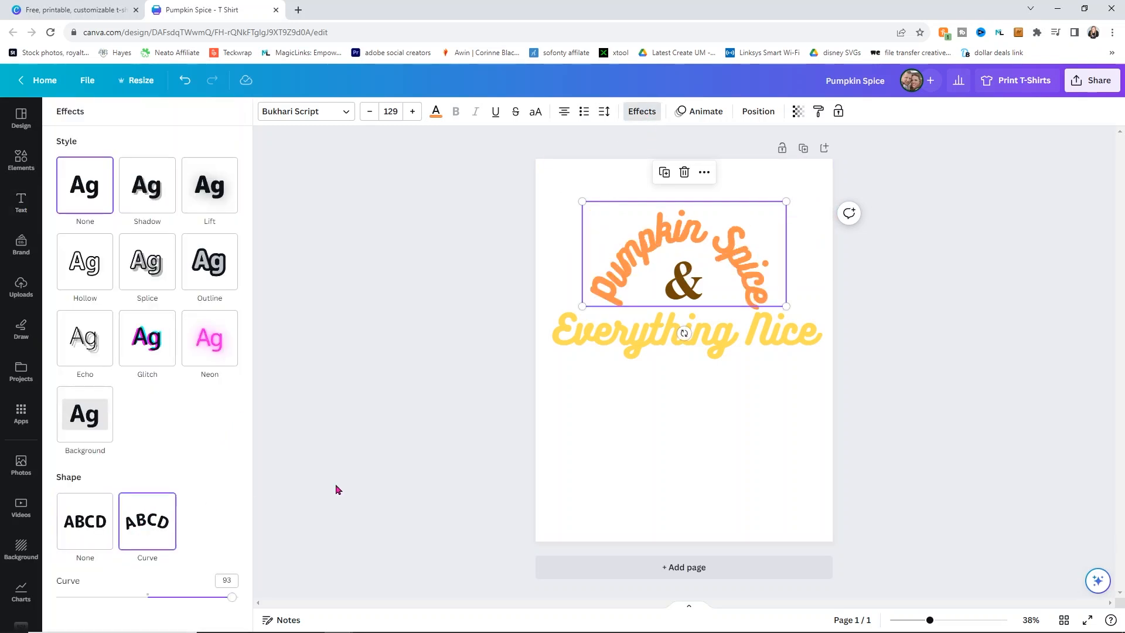
pyautogui.moveTo(232, 598); pyautogui.dragTo(182, 598)
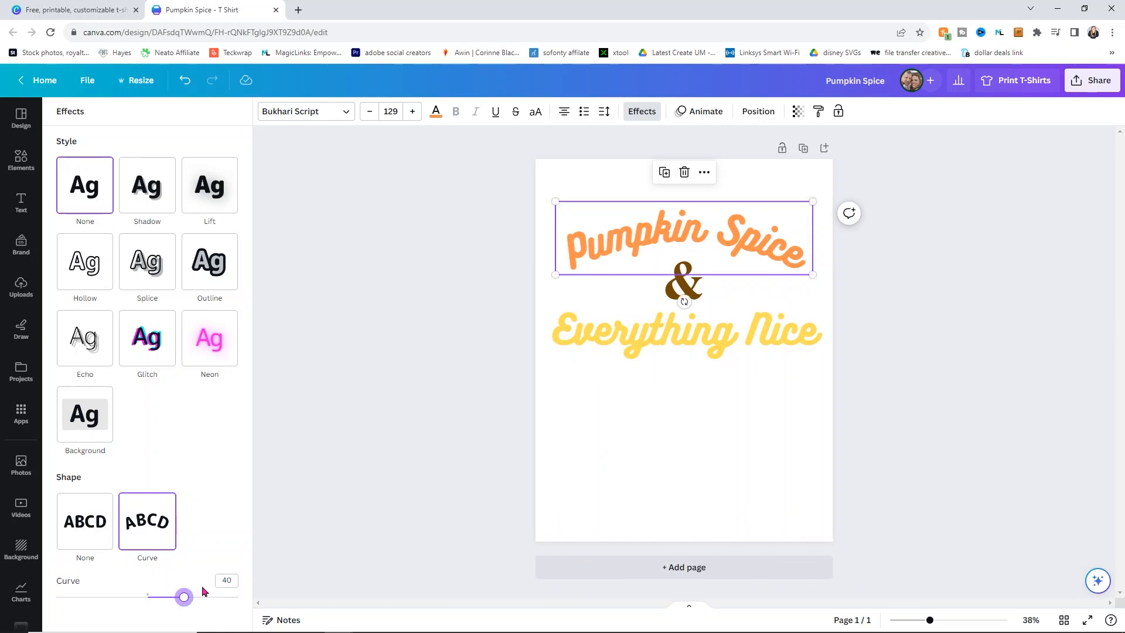
# Step: Apply the Curve shape effect to "Everything Nice" with a curve value of -41 so it bends opposite to "Pumpkin Spice"
pyautogui.click(636, 347)
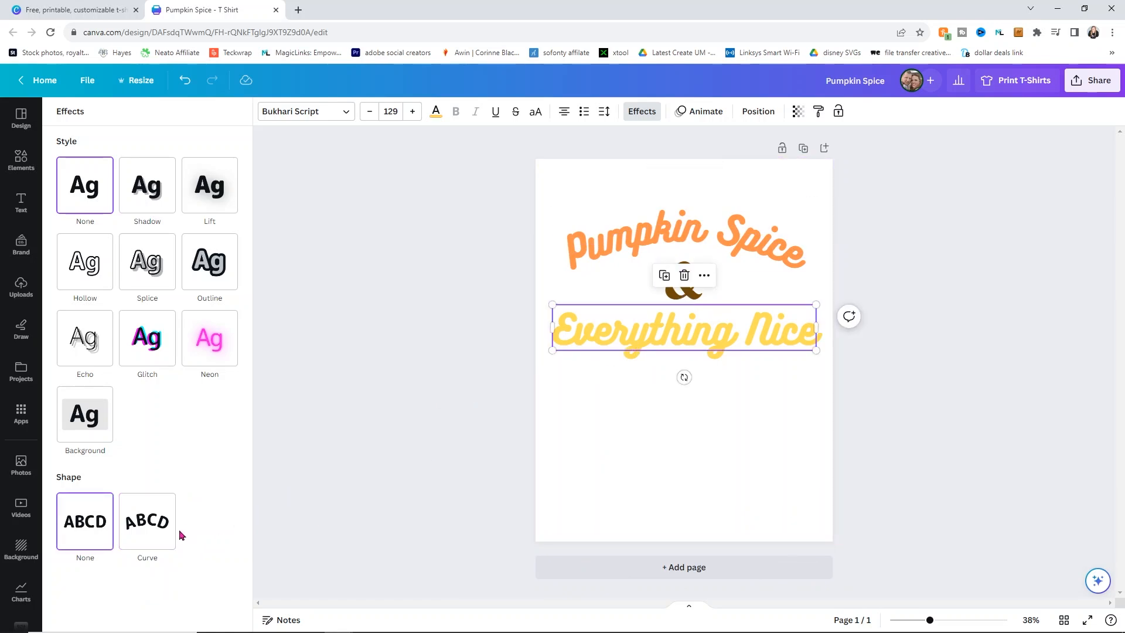
pyautogui.click(160, 533)
pyautogui.moveTo(231, 599); pyautogui.dragTo(129, 611)
pyautogui.click(677, 233)
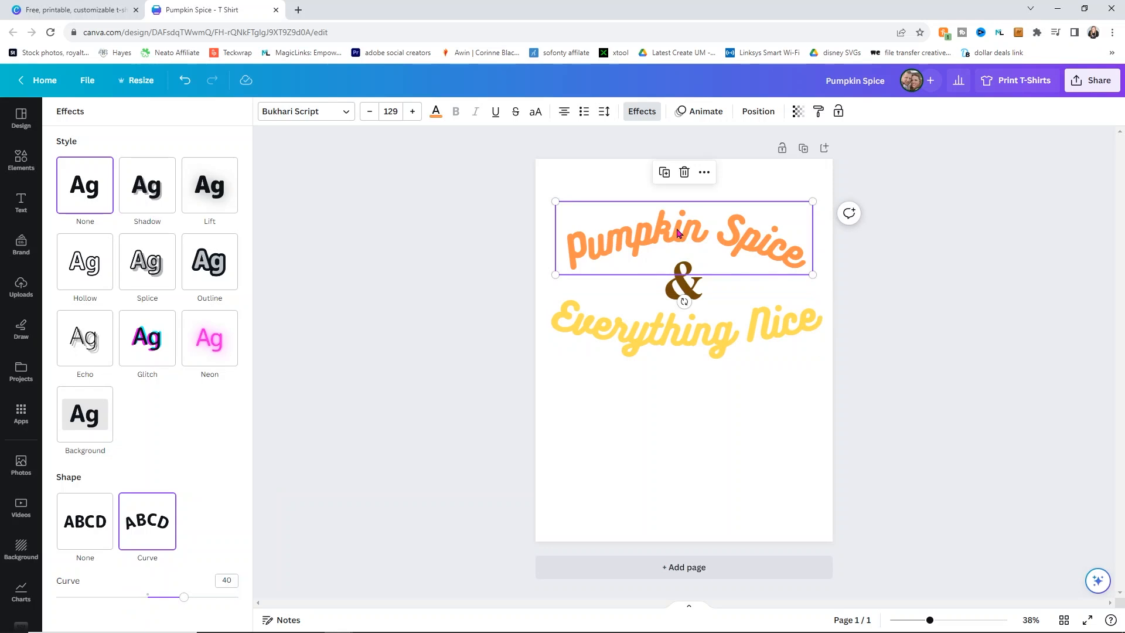
pyautogui.click(695, 339)
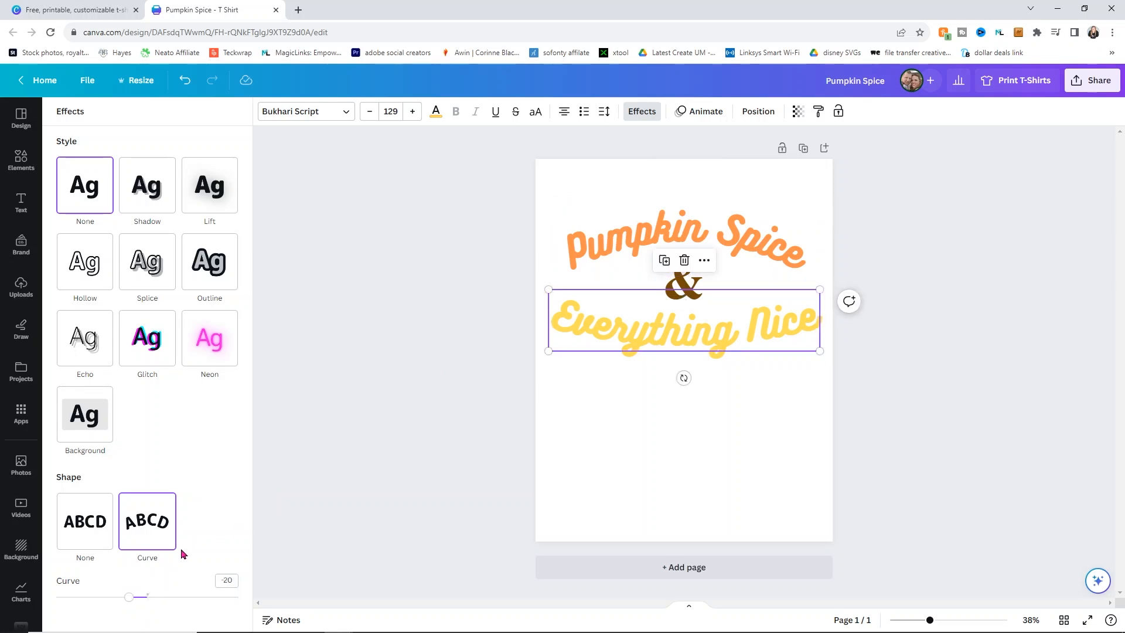
pyautogui.moveTo(128, 598); pyautogui.dragTo(110, 601)
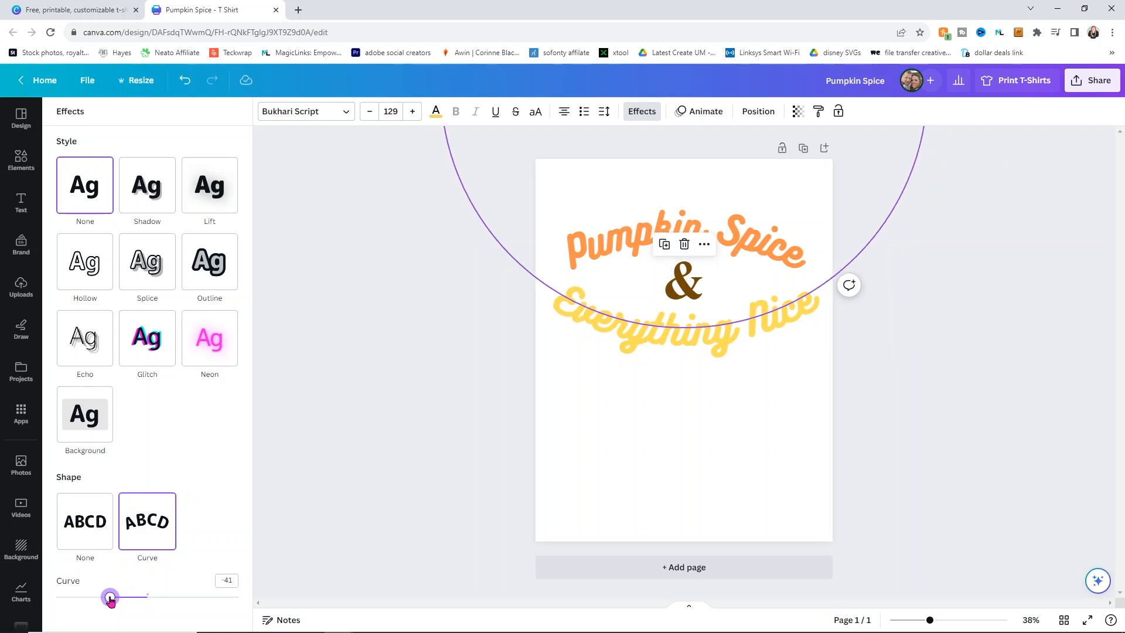
pyautogui.click(376, 398)
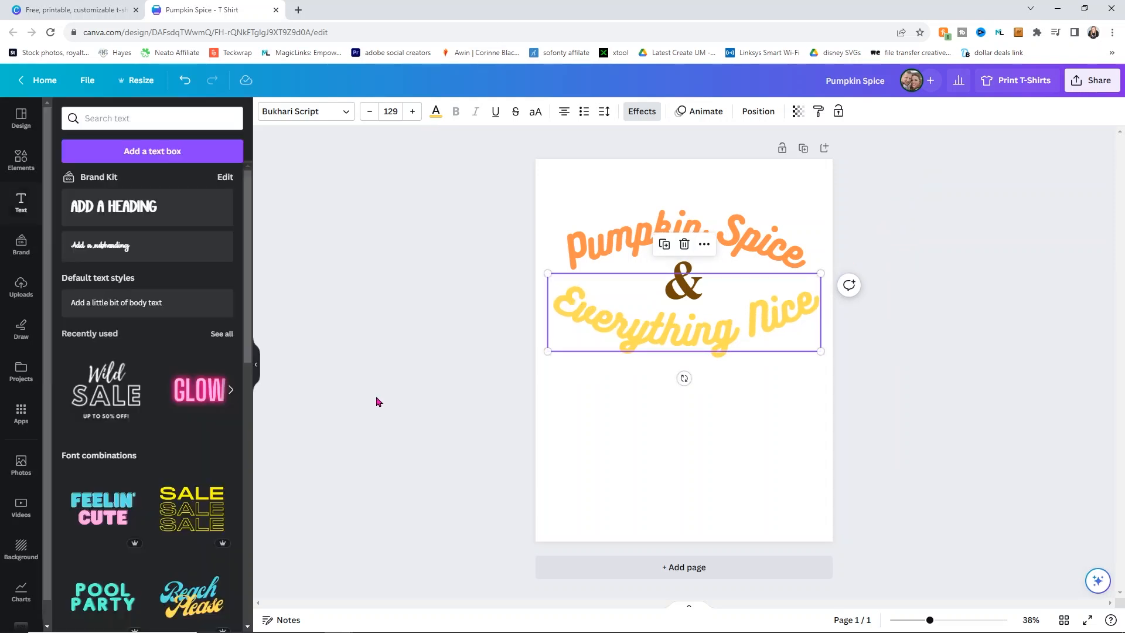
# Step: Move "Pumpkin Spice" slightly up and "Everything Nice" down, away from the ampersand, undoing the accidental deletion of "Everything Nice"
pyautogui.click(711, 230)
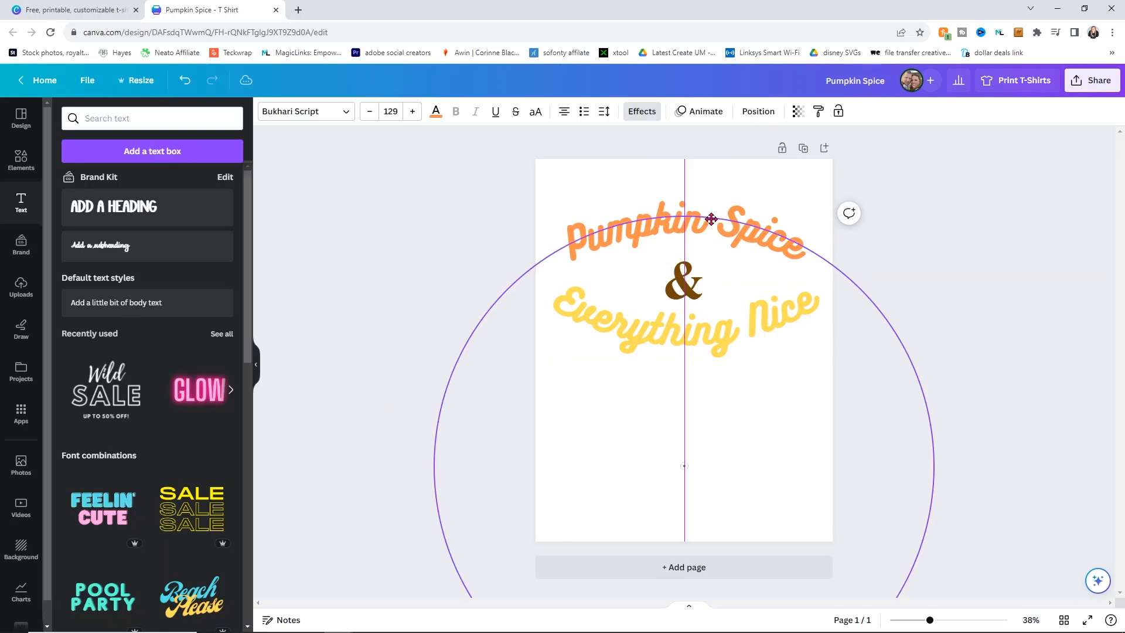
pyautogui.moveTo(690, 329); pyautogui.dragTo(688, 366)
pyautogui.click(686, 298)
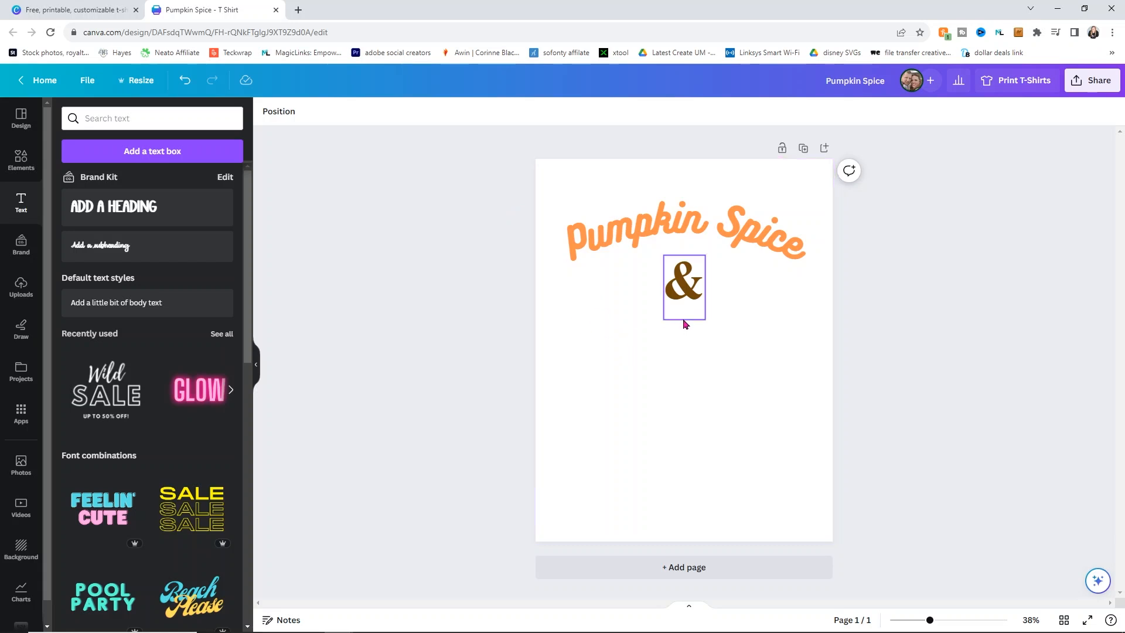
pyautogui.click(187, 82)
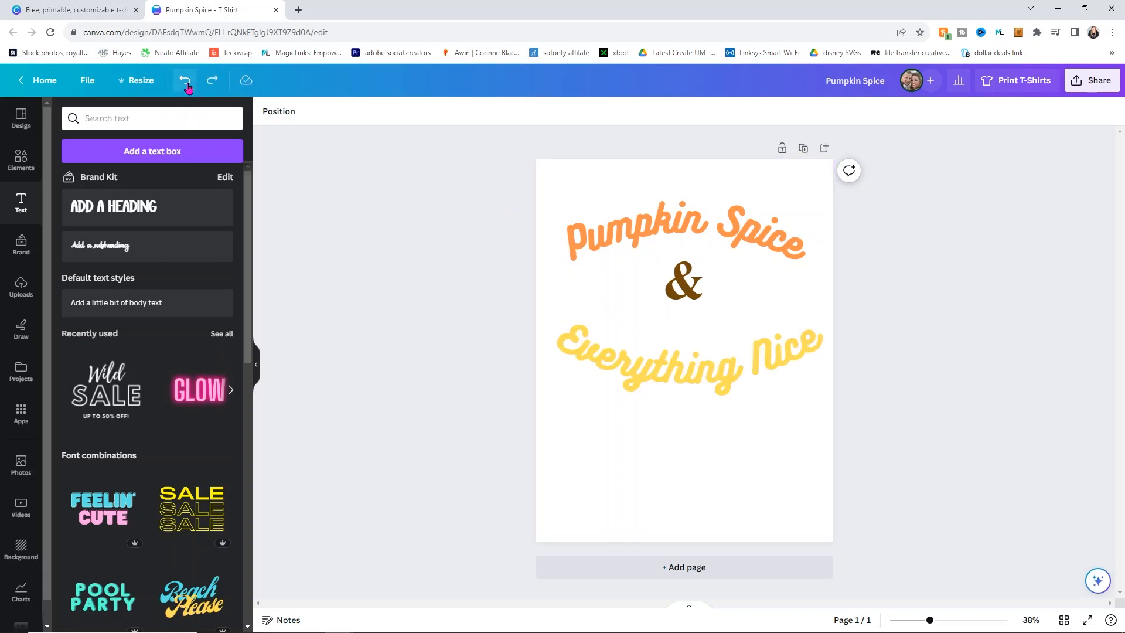
# Step: Enlarge the ampersand to fill the gap between the two curved text lines
pyautogui.click(654, 338)
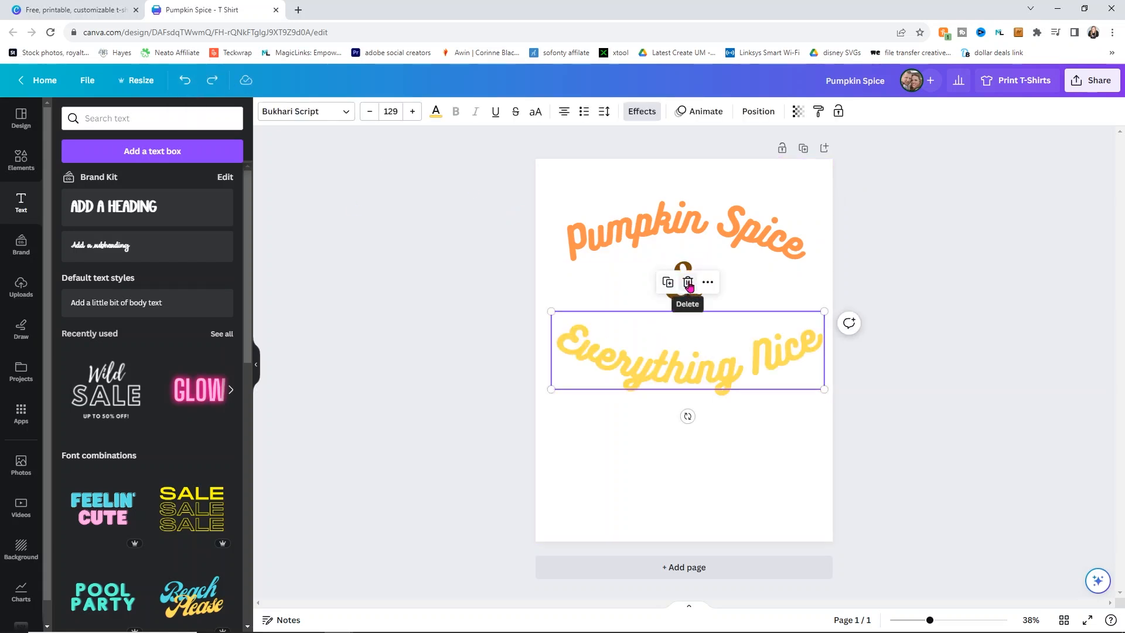
pyautogui.click(633, 276)
pyautogui.click(686, 288)
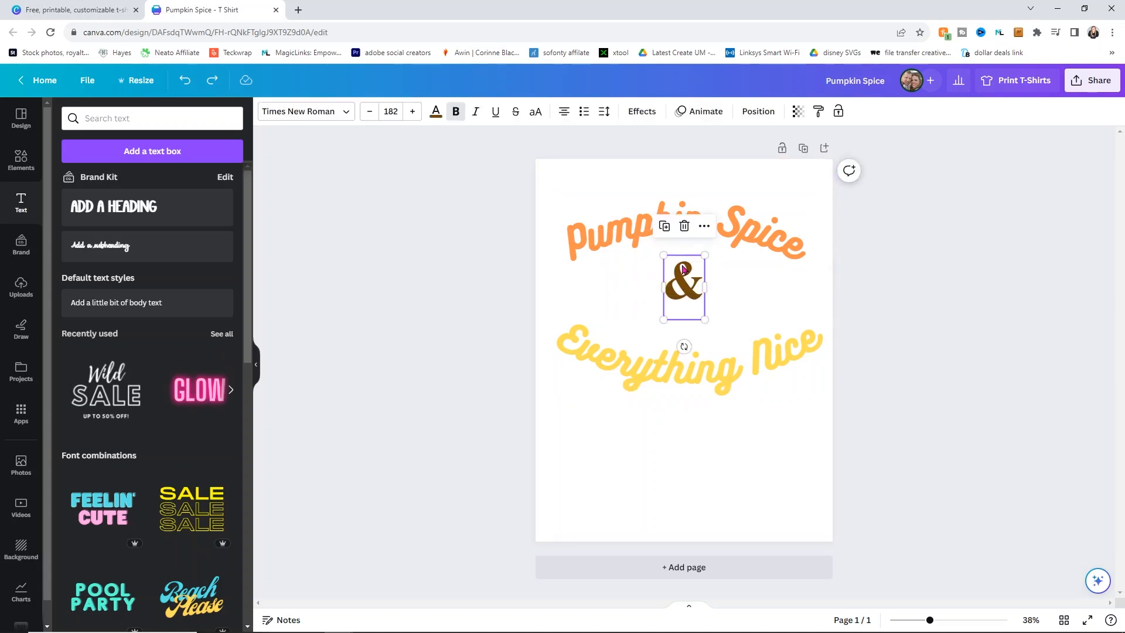
pyautogui.moveTo(704, 319)
pyautogui.mouseDown()
pyautogui.moveTo(732, 356)
pyautogui.moveTo(703, 309)
pyautogui.mouseUp()
pyautogui.click(458, 291)
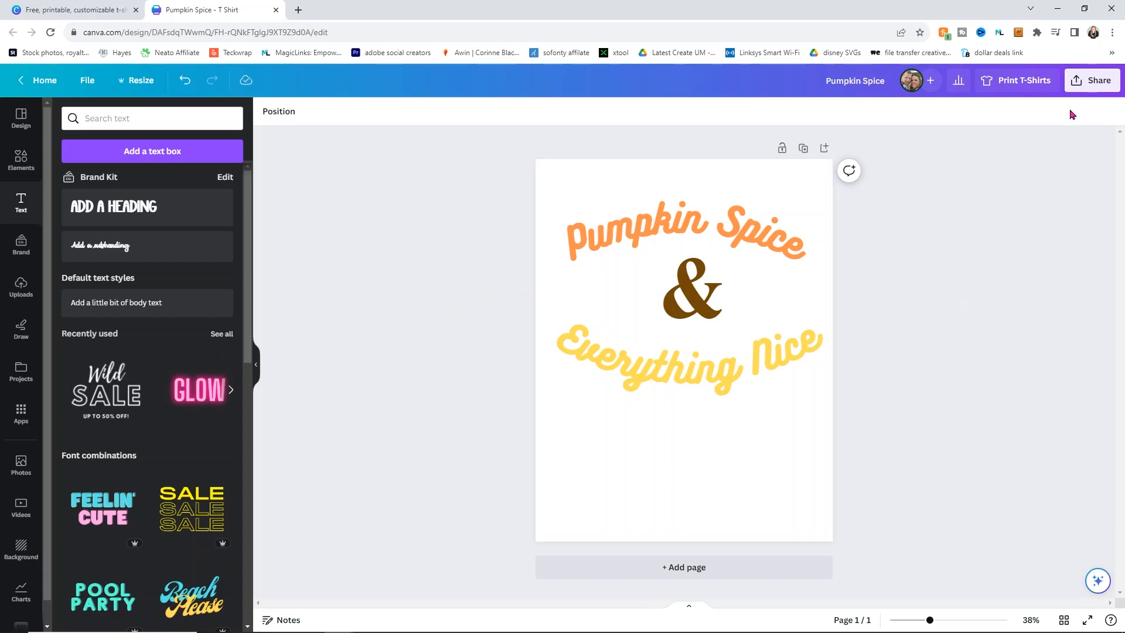
# Step: Download the design as a PNG and save it in the Cricut folder as "pumpkins spice test"
pyautogui.click(1079, 83)
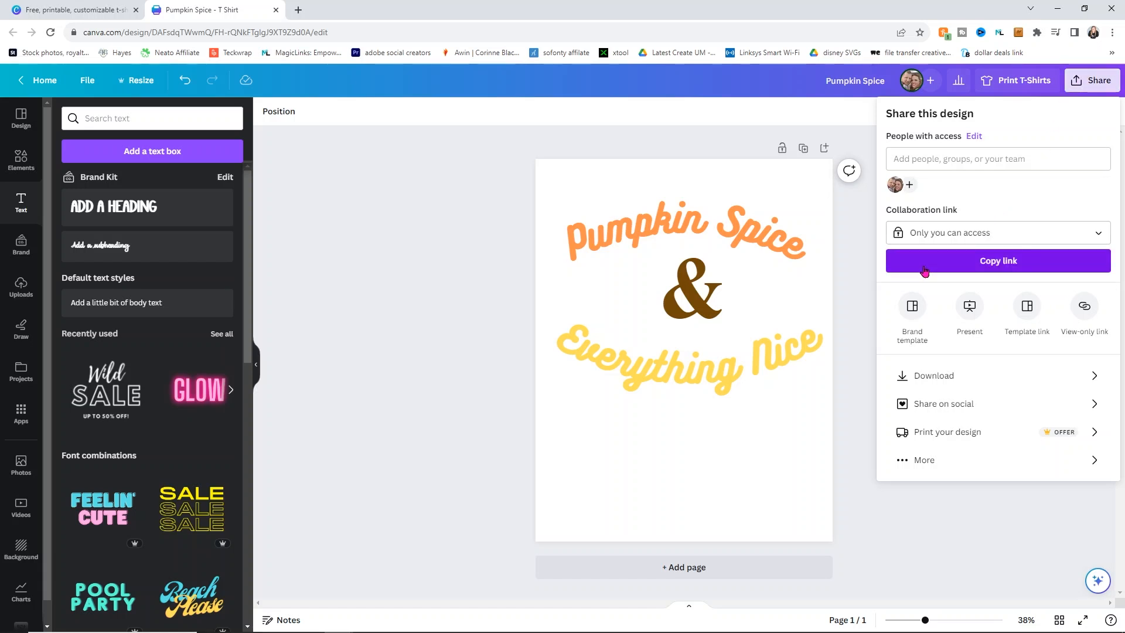
pyautogui.click(1093, 375)
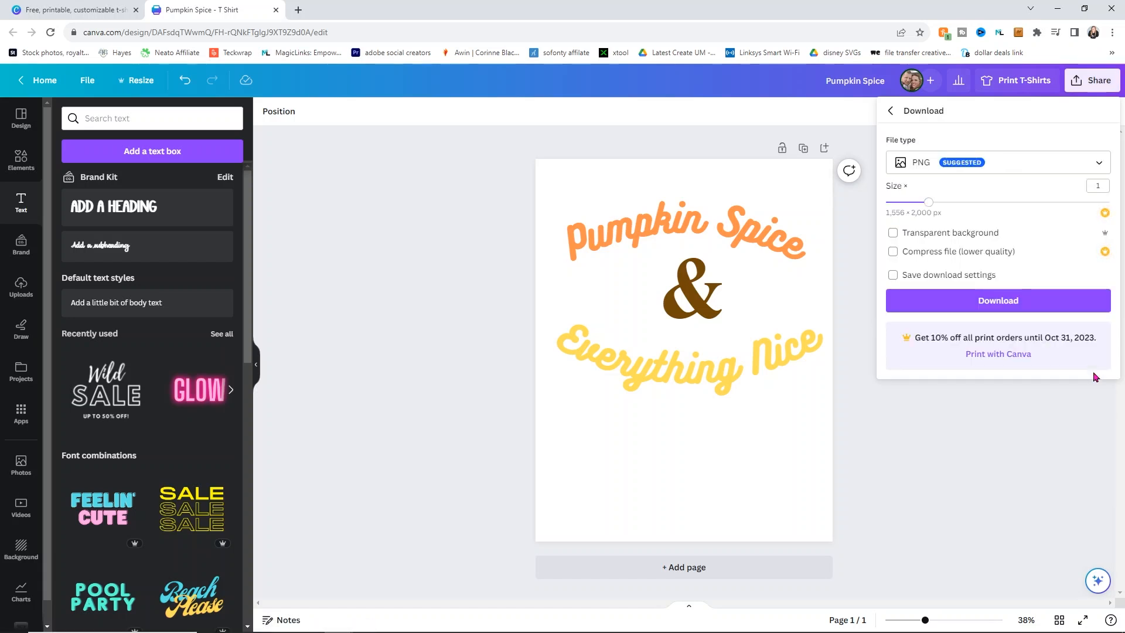
pyautogui.click(1103, 165)
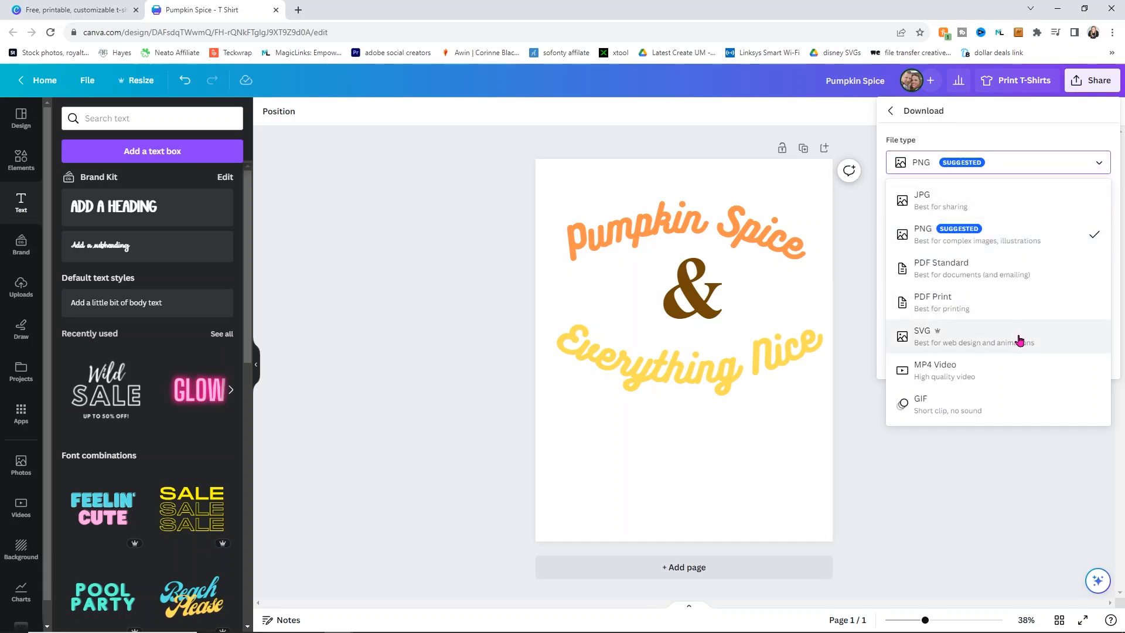
pyautogui.click(925, 236)
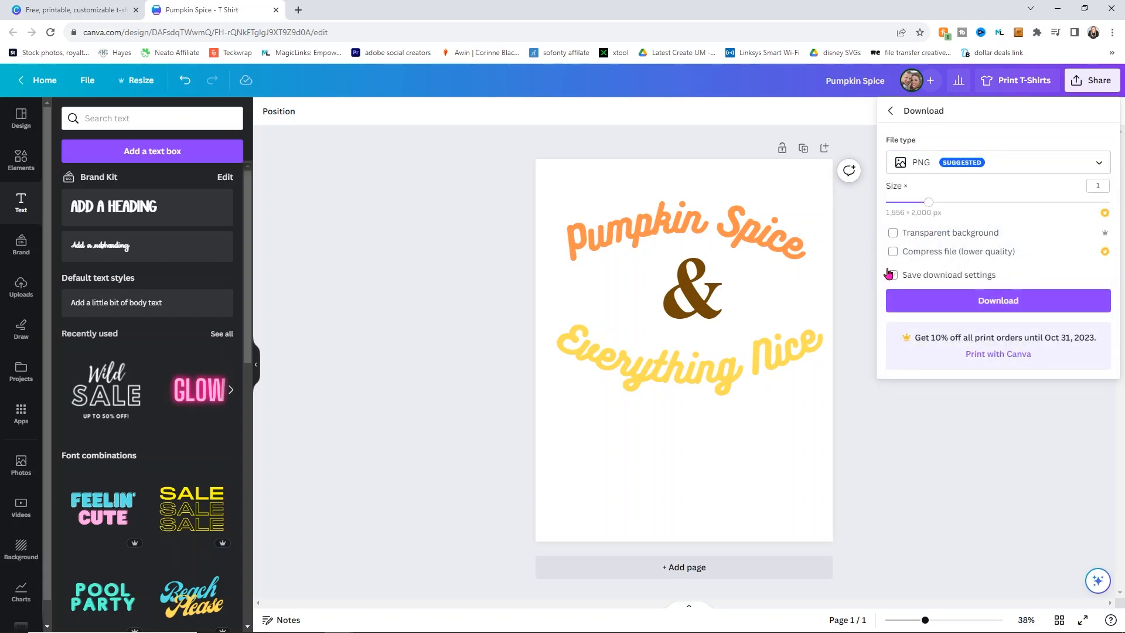
pyautogui.click(991, 300)
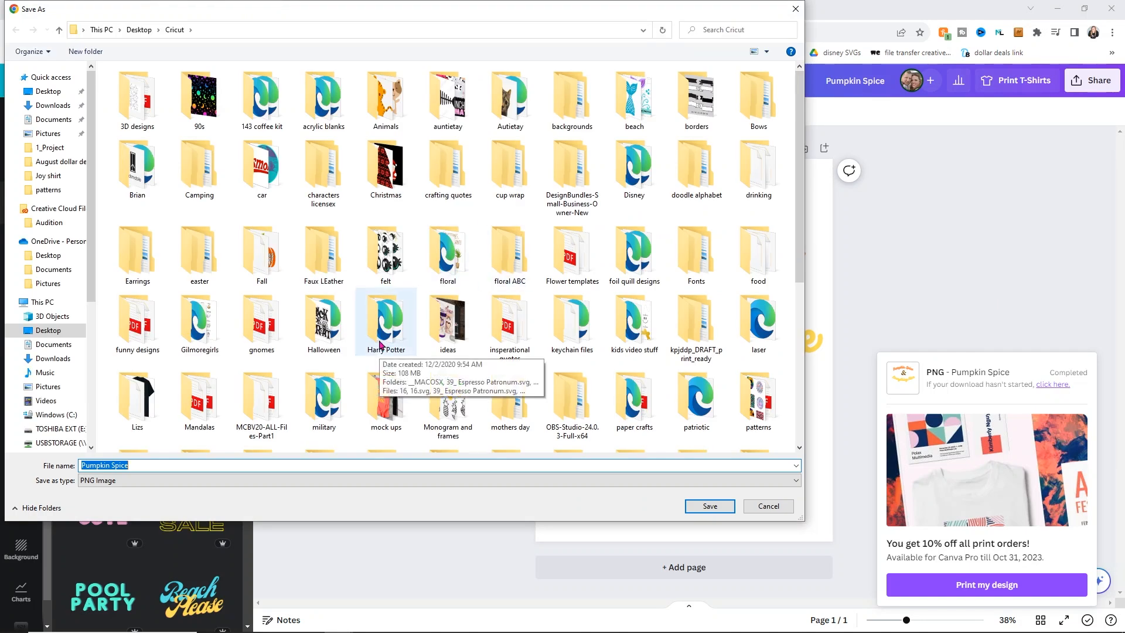
pyautogui.write('pumpk')
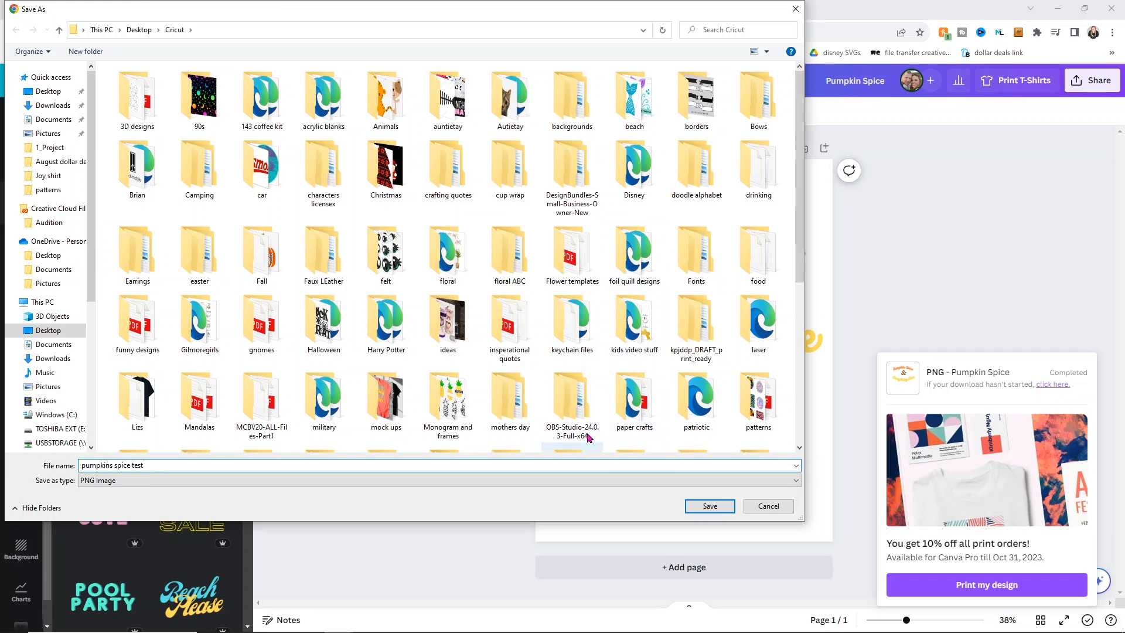
pyautogui.click(720, 507)
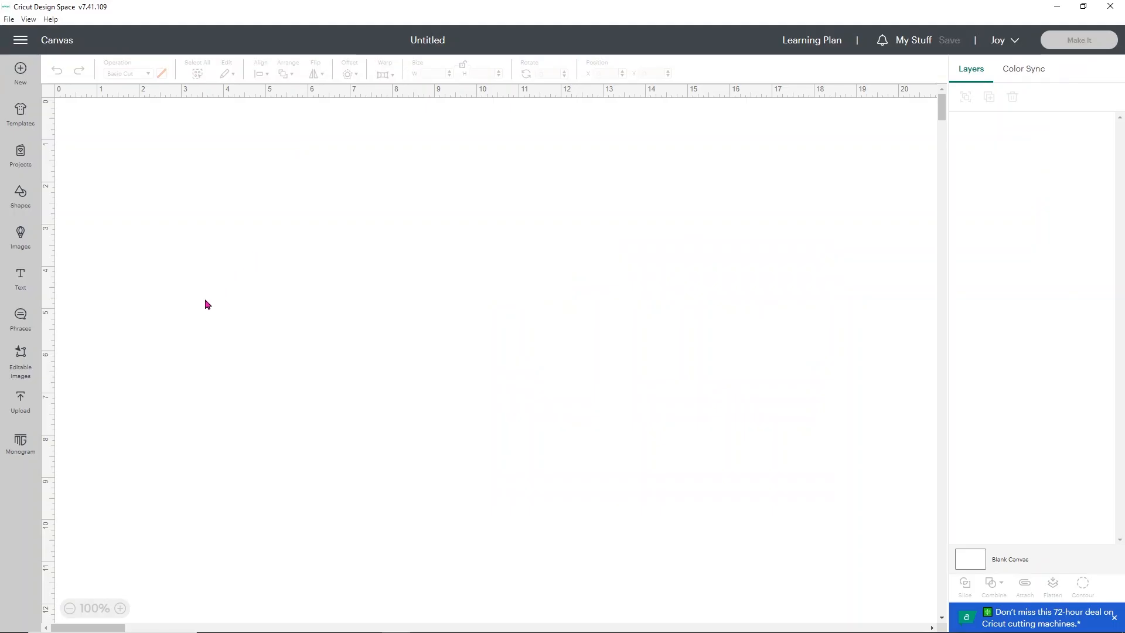
# Step: In Cricut Design Space, upload the "pumpkins spice test" image as type Complex and continue to the background remover
pyautogui.click(11, 406)
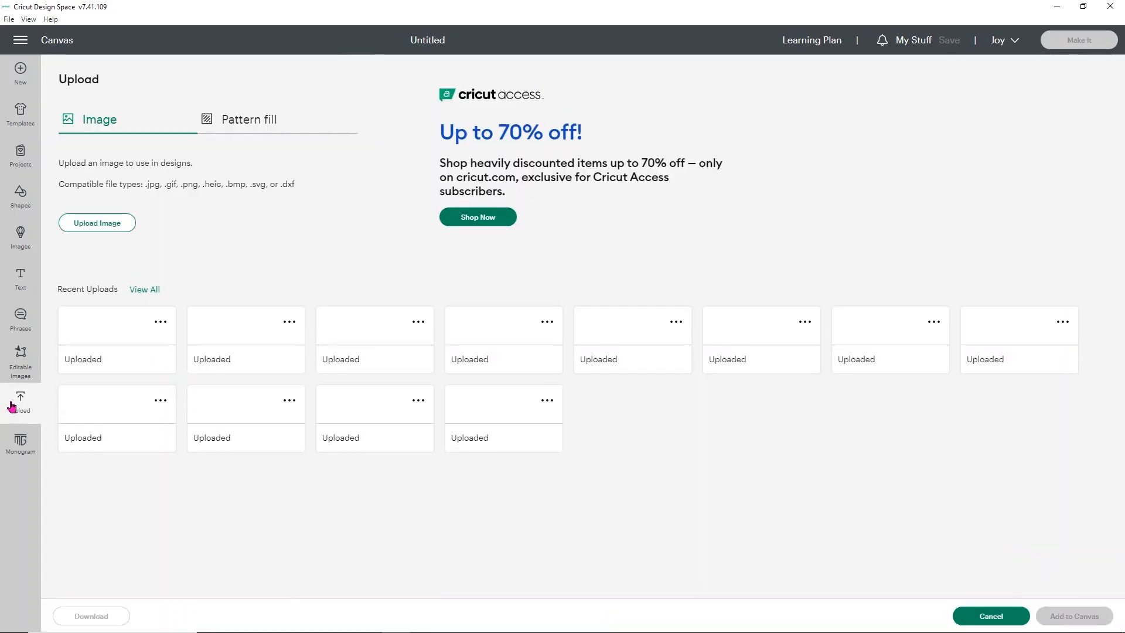
pyautogui.click(121, 225)
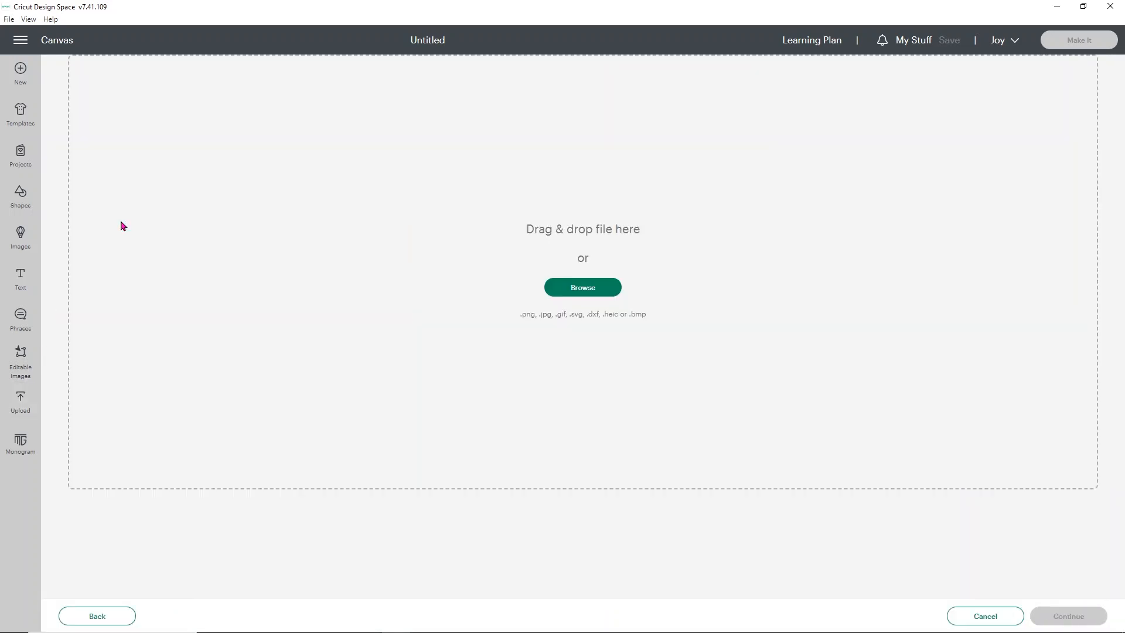
pyautogui.click(555, 286)
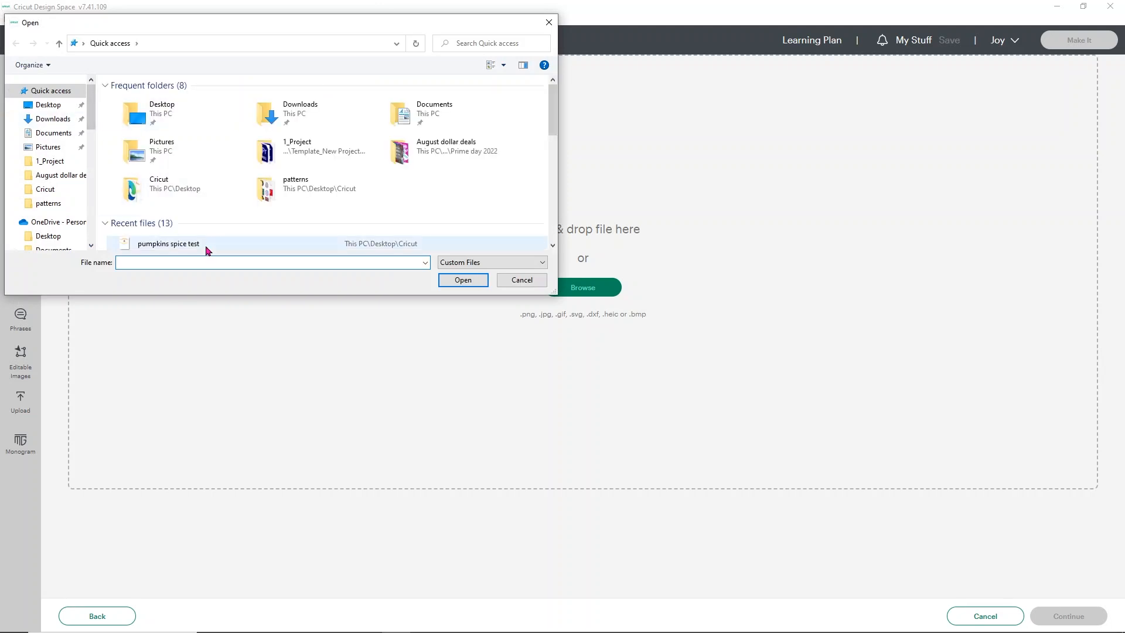
pyautogui.doubleClick(206, 247)
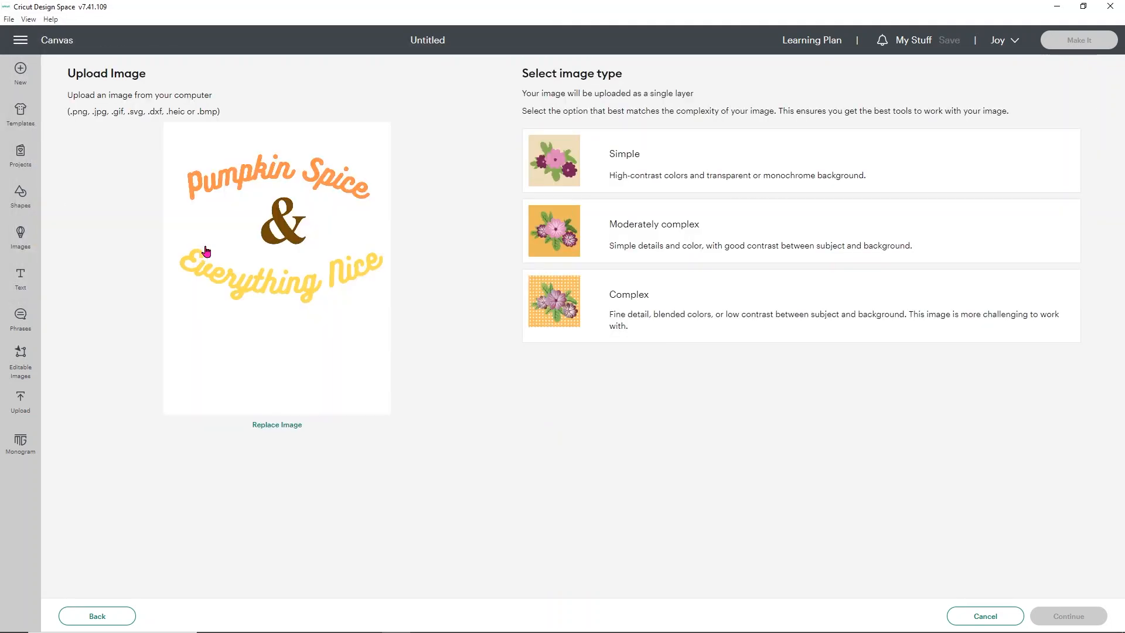
pyautogui.click(645, 300)
pyautogui.click(1065, 612)
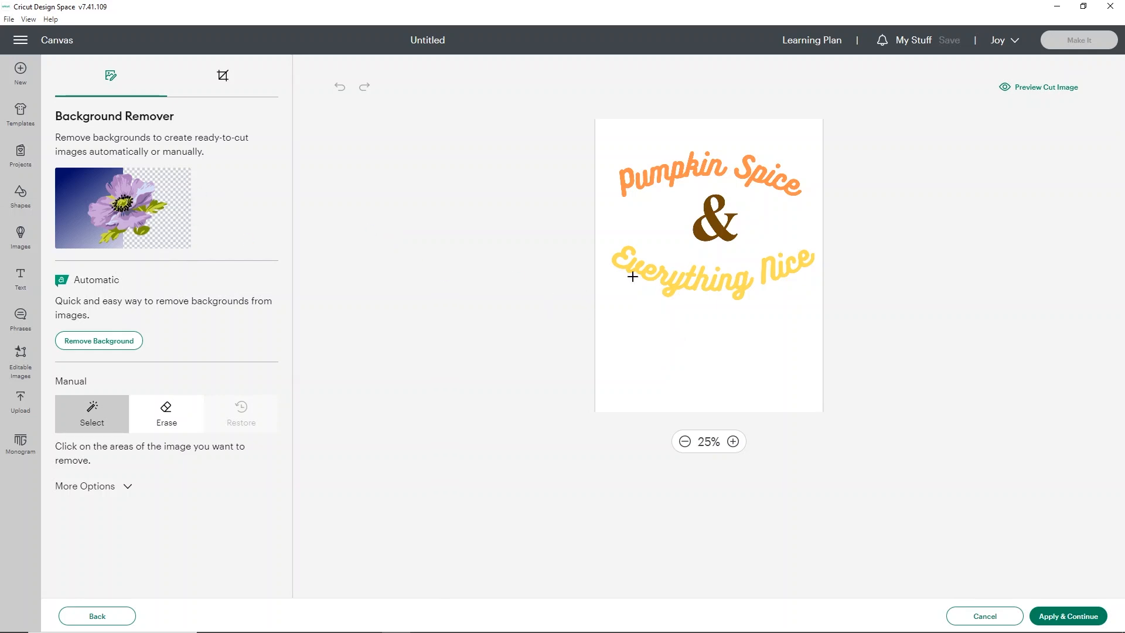
# Step: Remove the white background around the lettering, inspect the text edges at 75% zoom, and apply the cleaned-up image
pyautogui.click(669, 229)
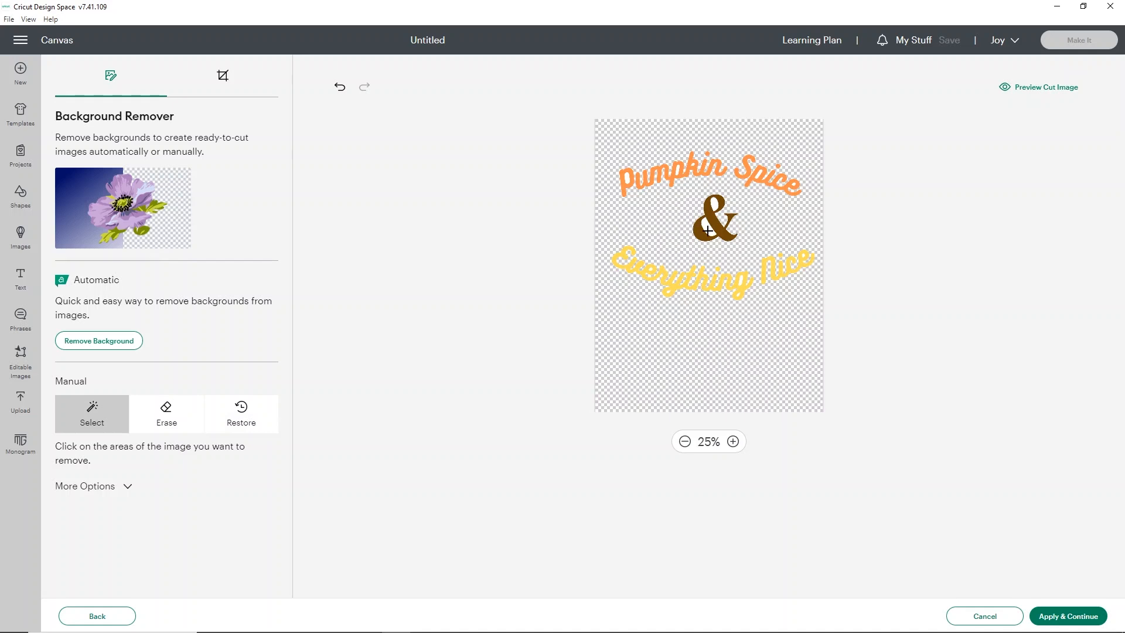
pyautogui.click(716, 204)
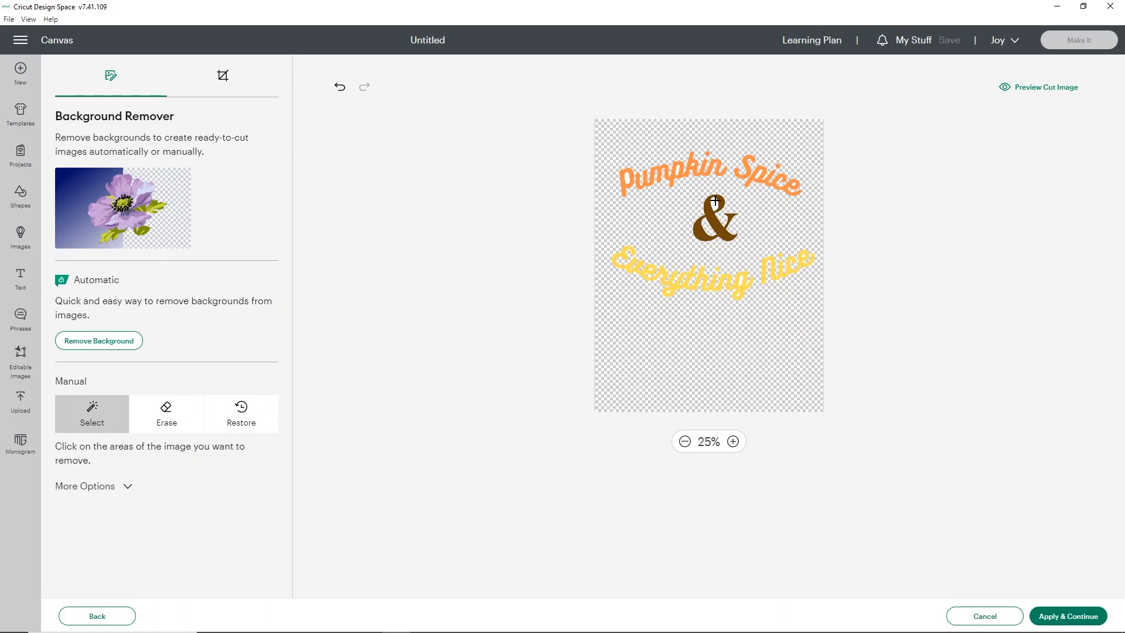
pyautogui.click(732, 442)
pyautogui.click(733, 442)
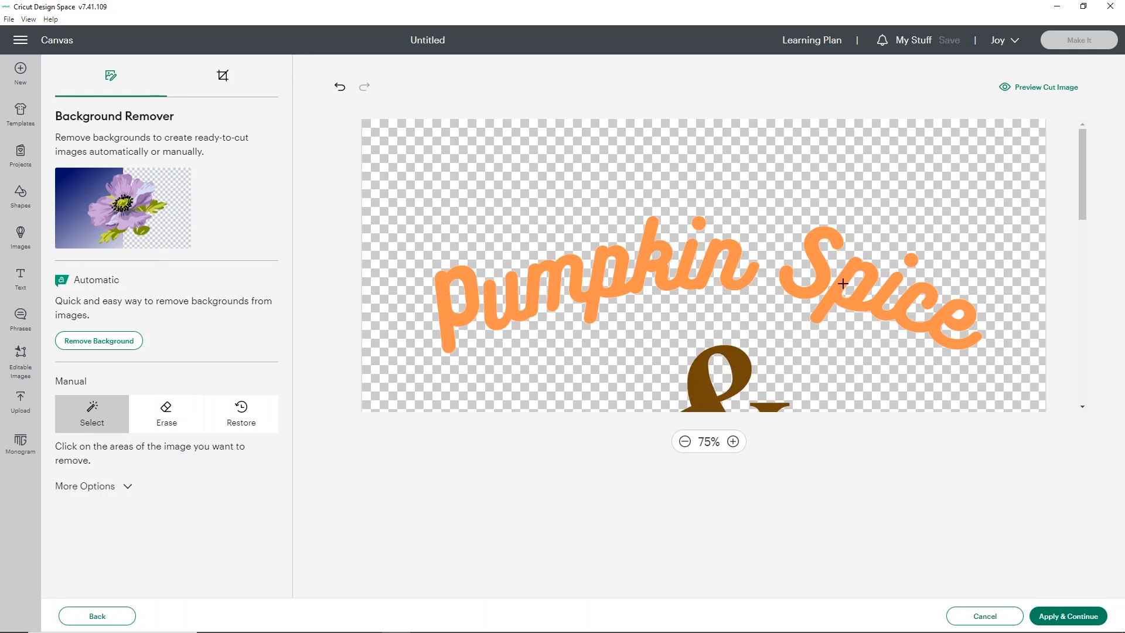
pyautogui.scroll(-5, 844, 284)
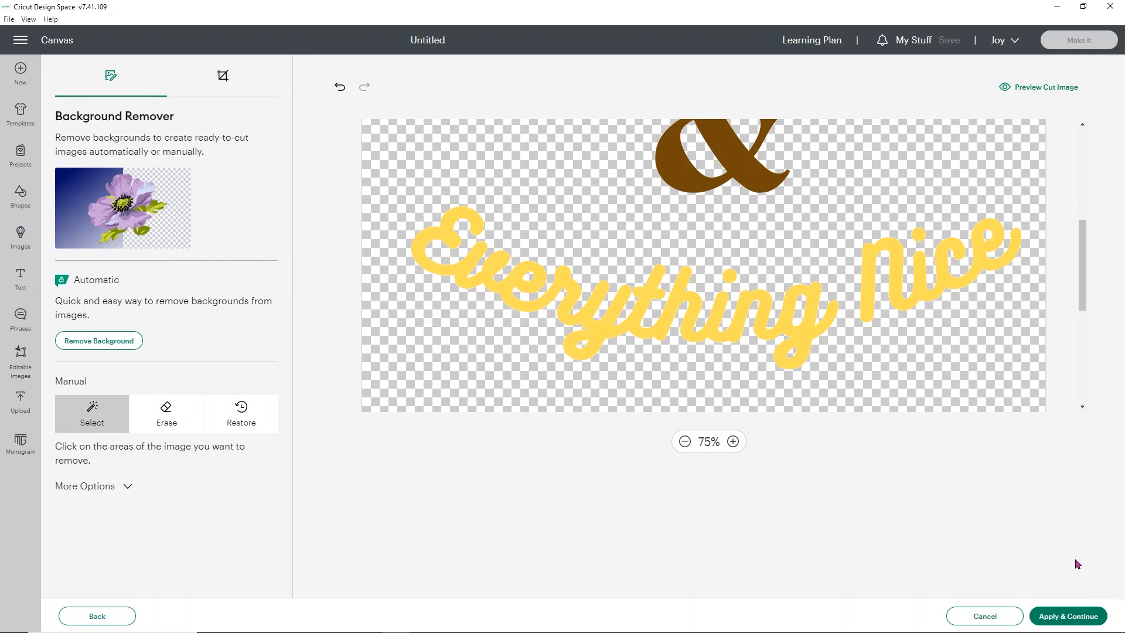
pyautogui.click(1081, 617)
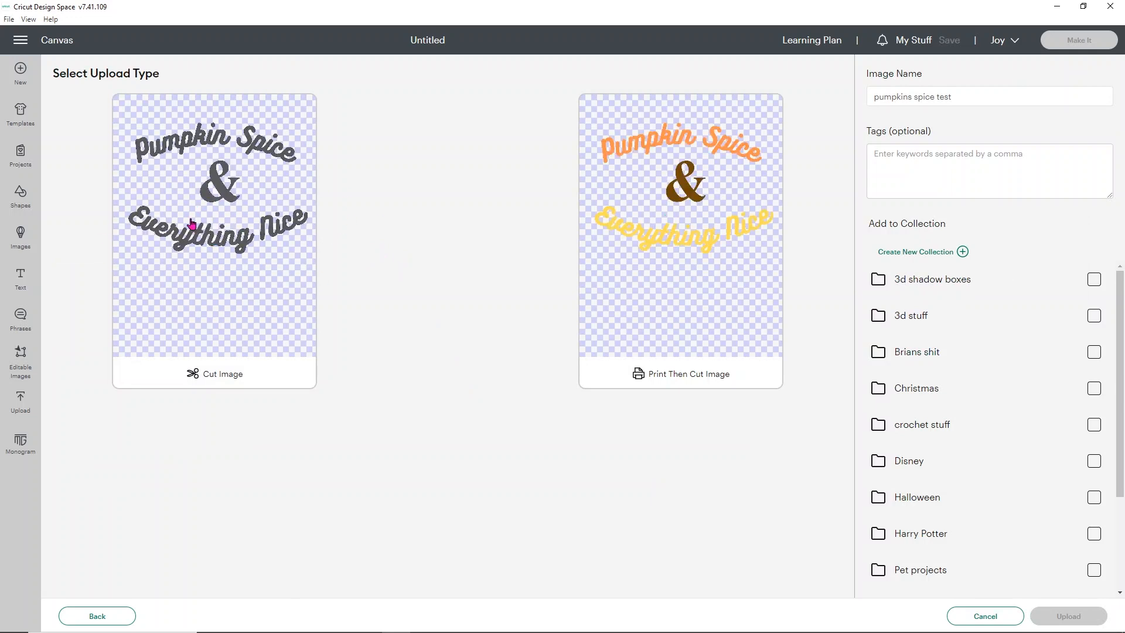
# Step: Upload "pumpkins spice test" as a Cut Image and add it to the canvas
pyautogui.click(244, 234)
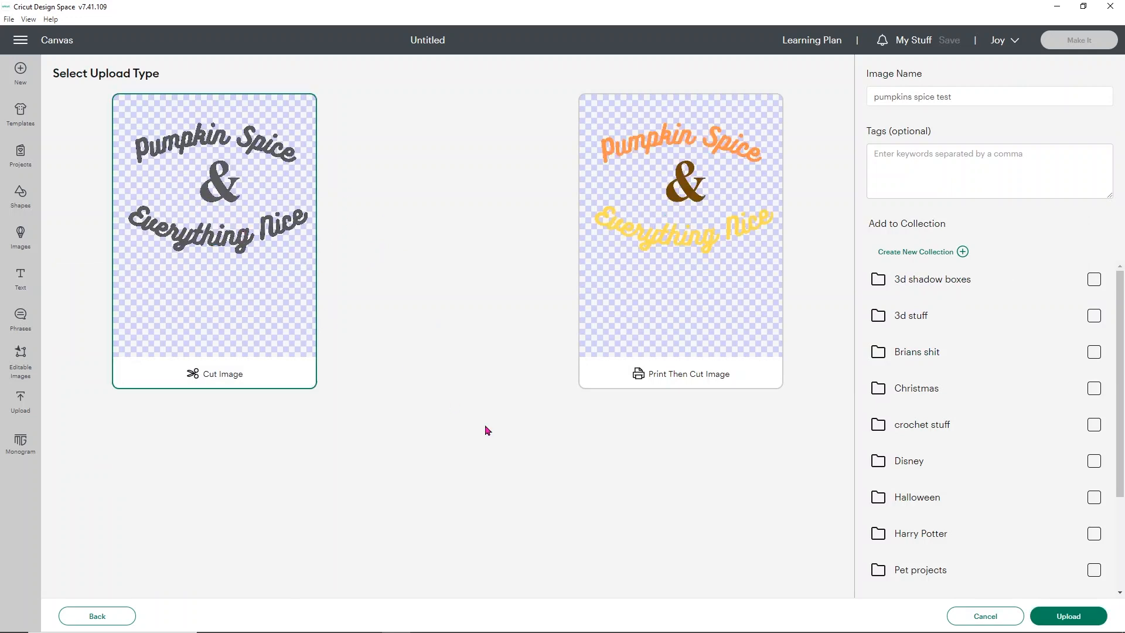
pyautogui.click(1042, 619)
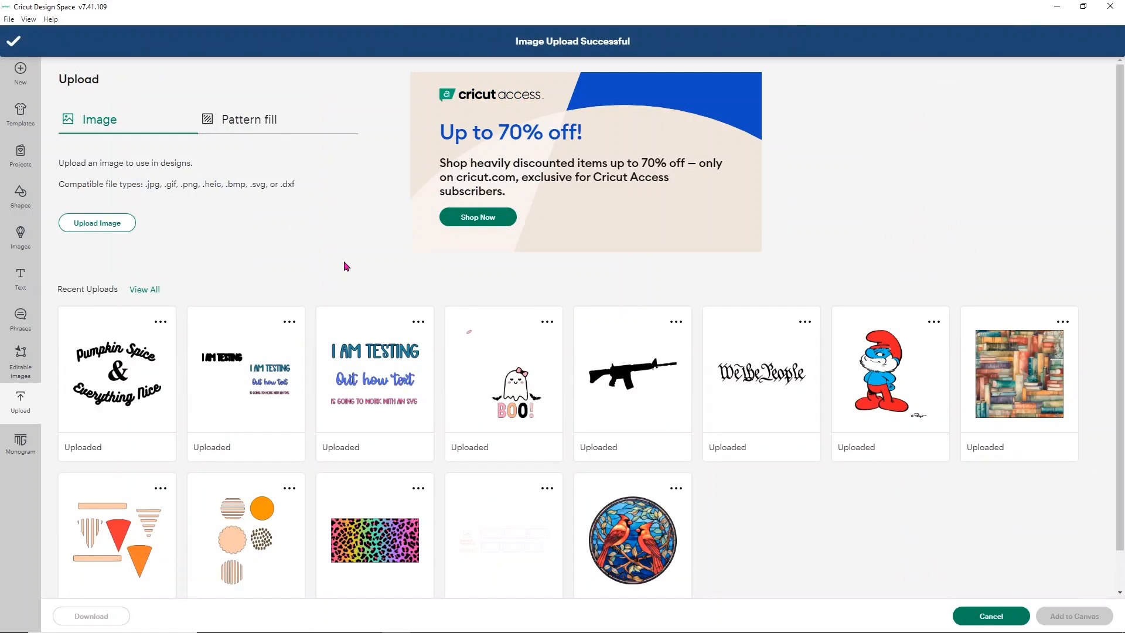
pyautogui.click(1077, 617)
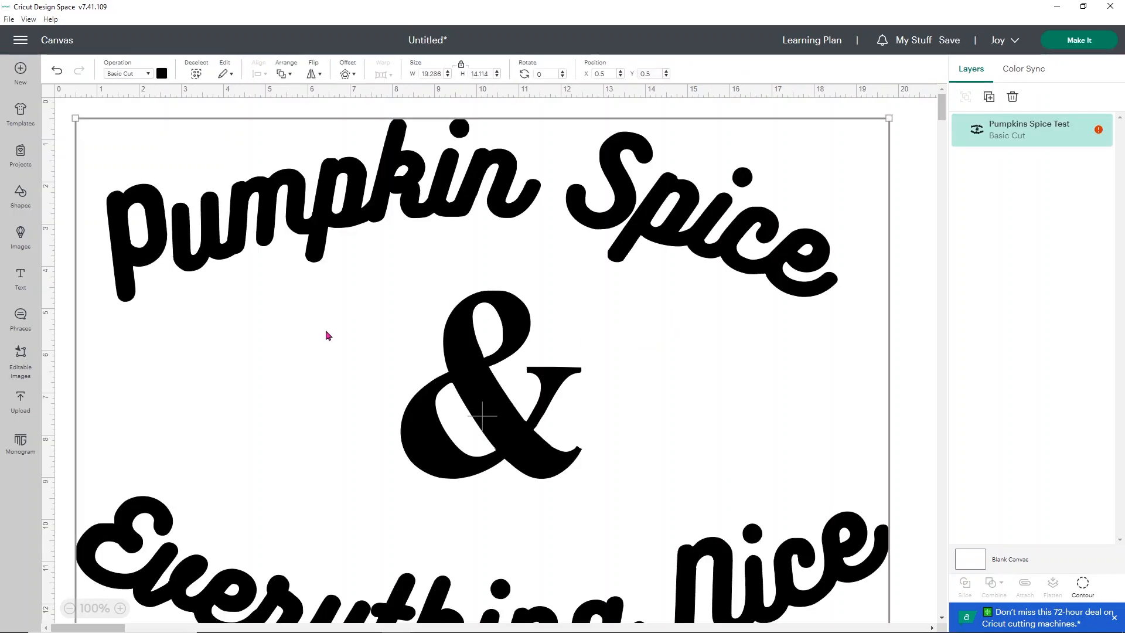
# Step: Shrink the design proportionally to about 8.99 x 6.58 in and move it to about X 3.6, Y 2.1 in
pyautogui.scroll(-3, 637, 453)
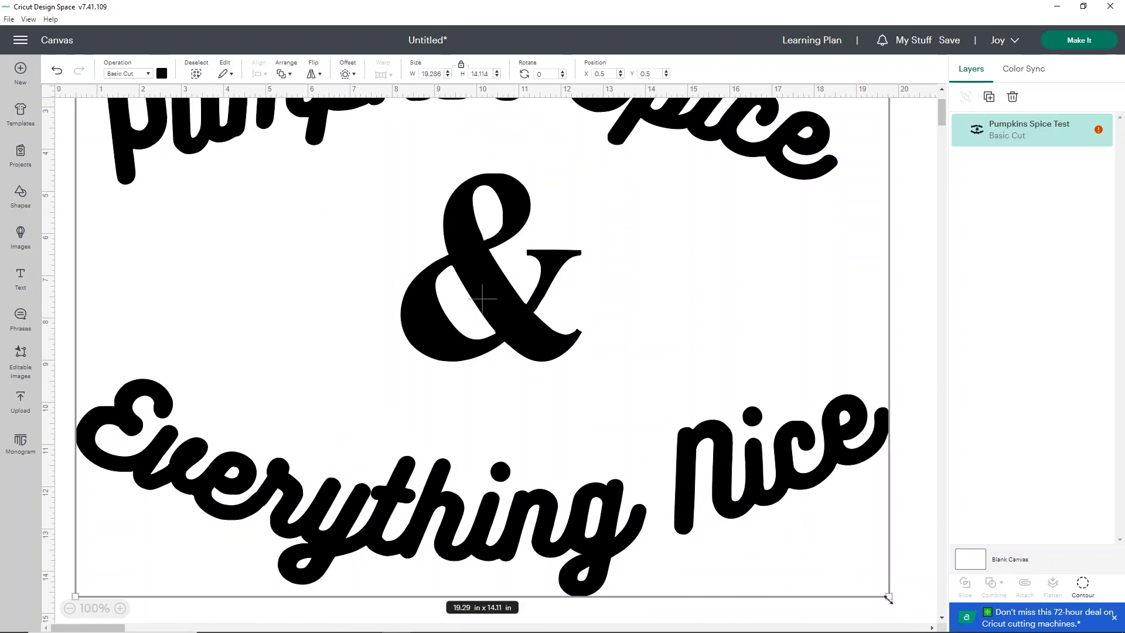
pyautogui.moveTo(853, 569); pyautogui.dragTo(443, 311)
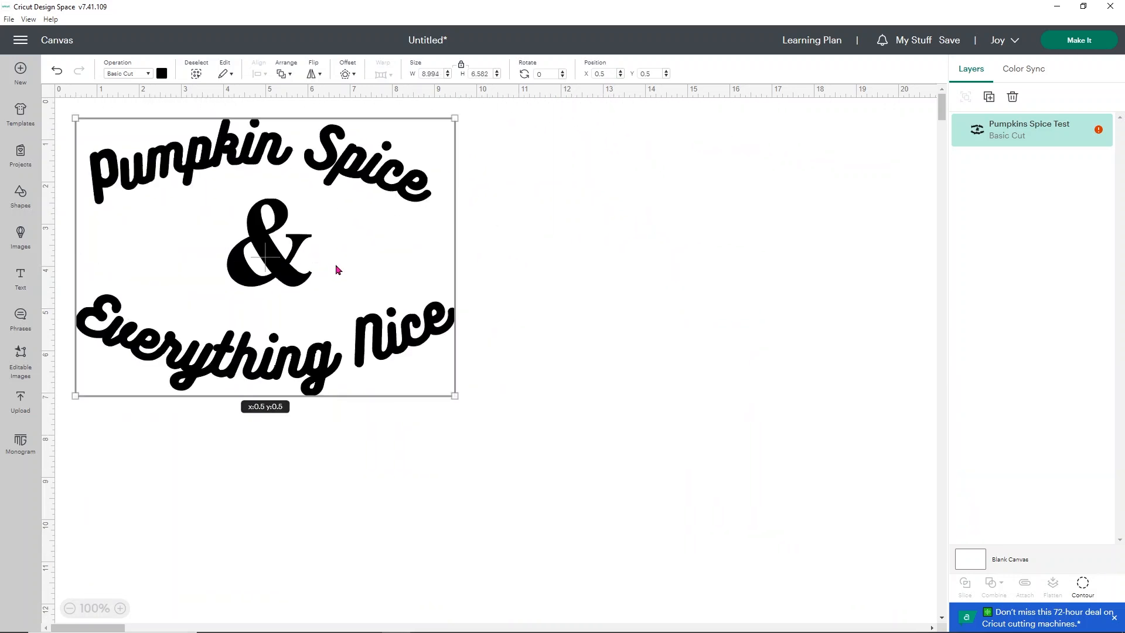
pyautogui.moveTo(314, 252); pyautogui.dragTo(447, 306)
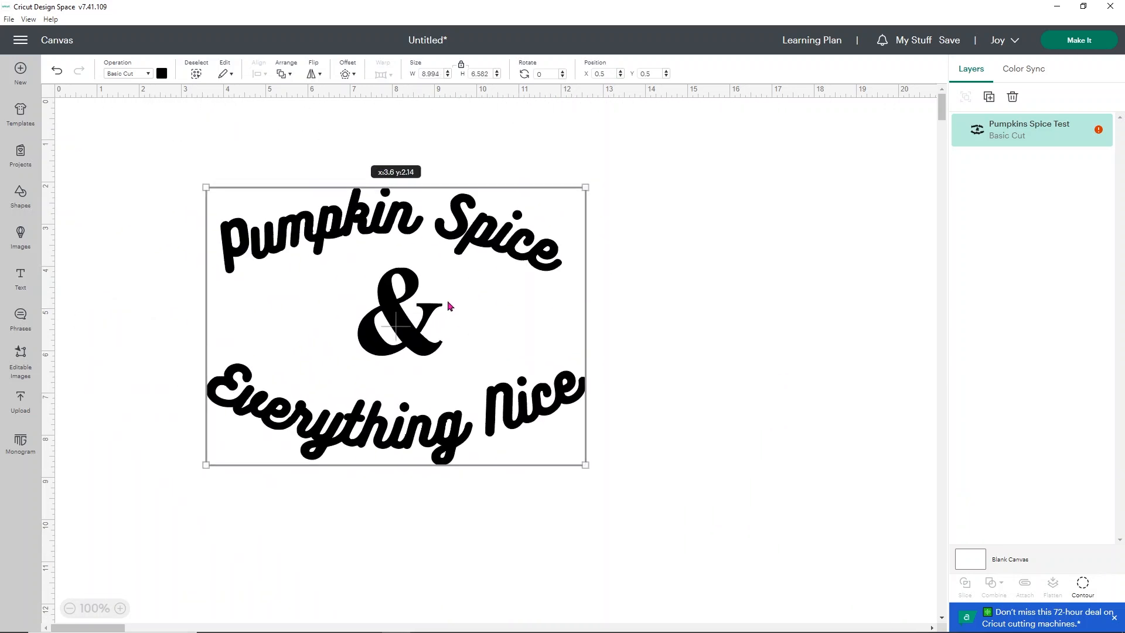
# Step: Switch the cutting machine to Maker, keeping the design selected
pyautogui.click(1018, 49)
pyautogui.click(979, 167)
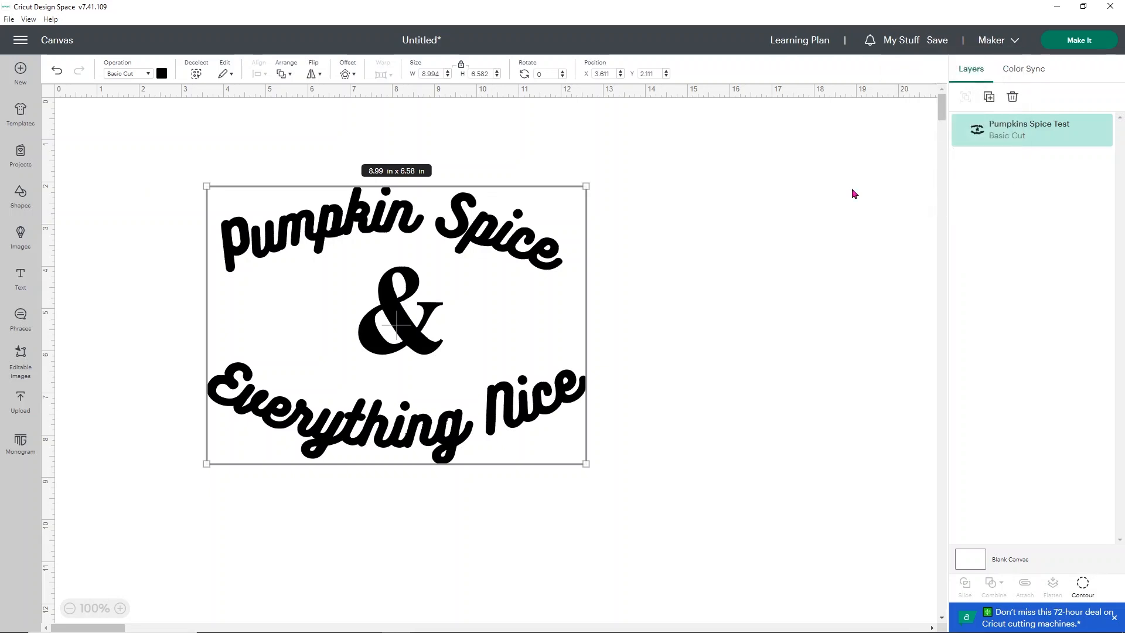
pyautogui.click(451, 272)
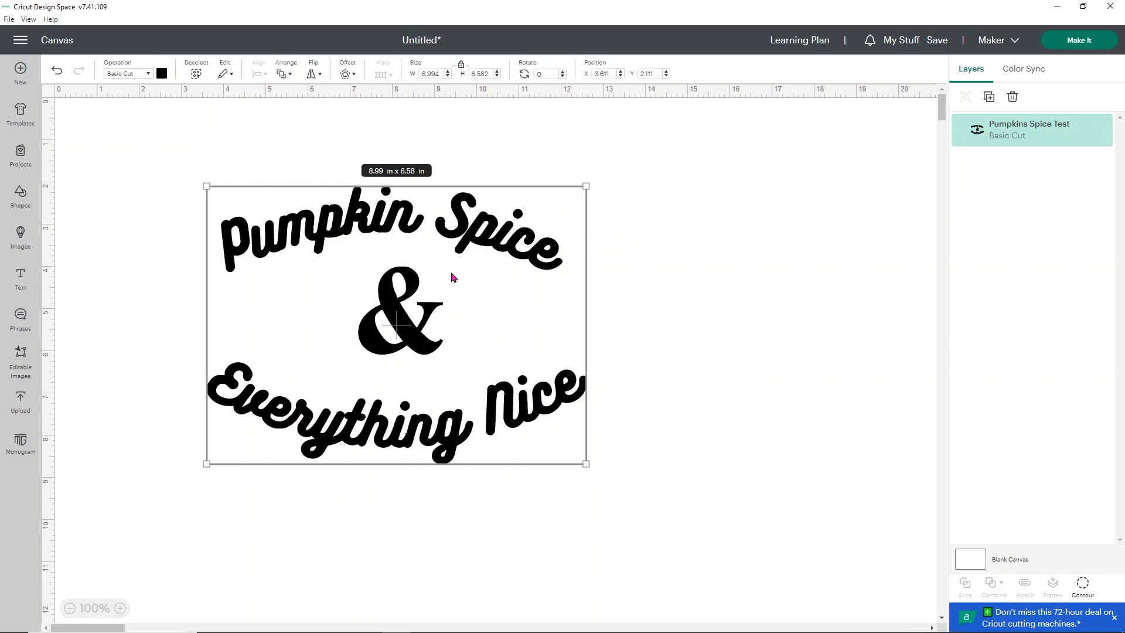
# Step: Duplicate the design, move one copy aside so they no longer overlap, and select the other copy
pyautogui.click(989, 97)
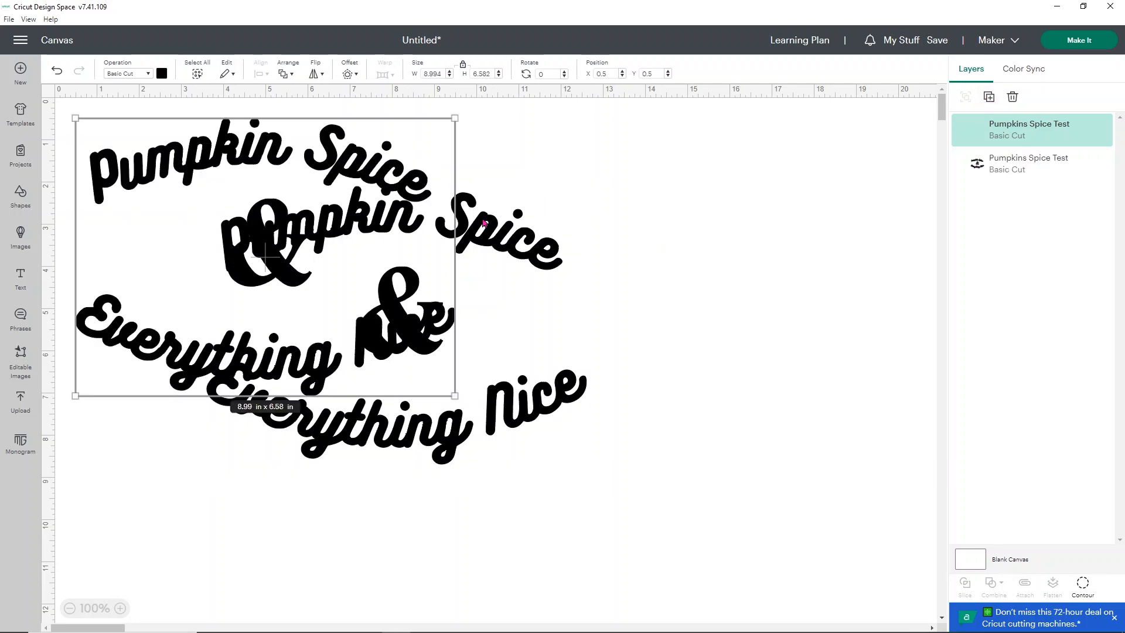
pyautogui.moveTo(537, 240); pyautogui.dragTo(903, 222)
pyautogui.click(419, 171)
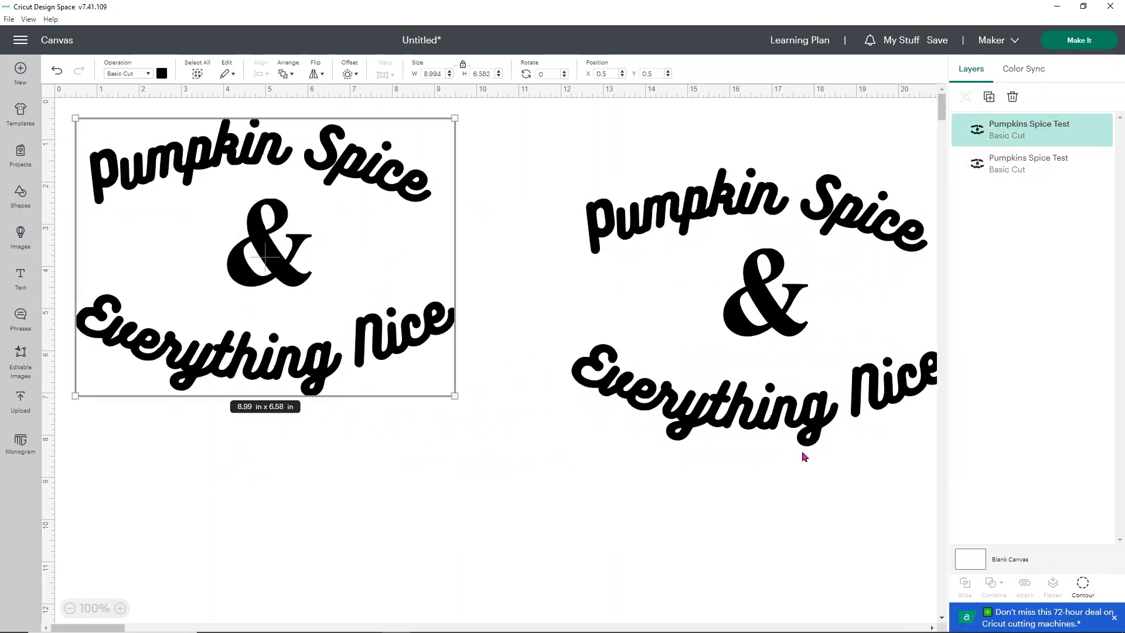
# Step: Use Contour on the selected copy to hide all letters, dots and inner shapes of "Pumpkin Spice"
pyautogui.click(1083, 585)
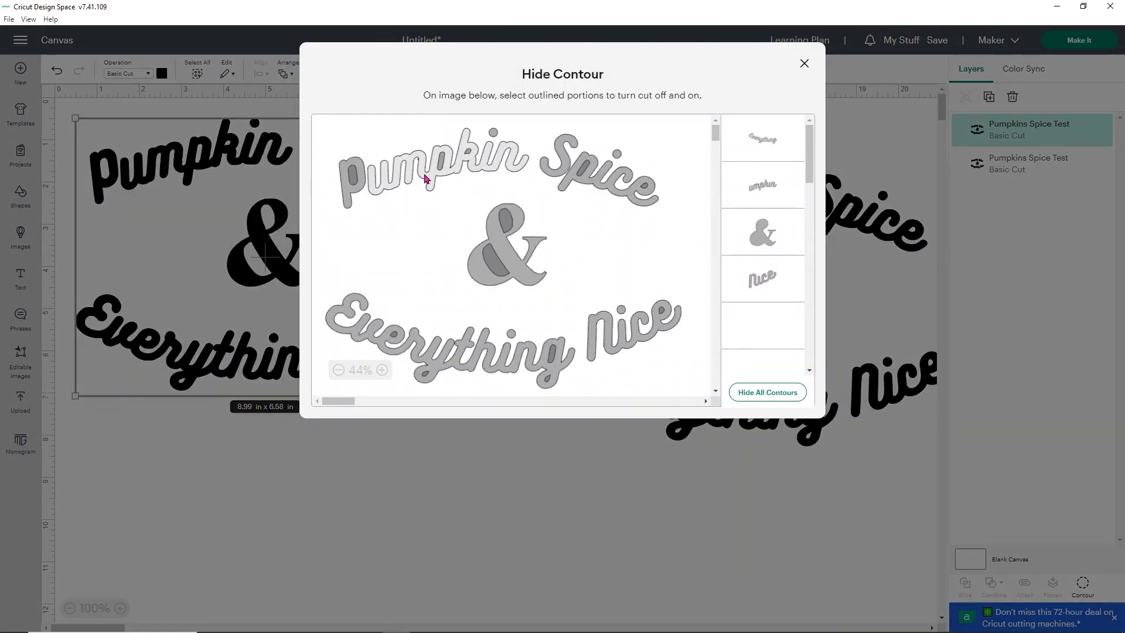
pyautogui.click(422, 171)
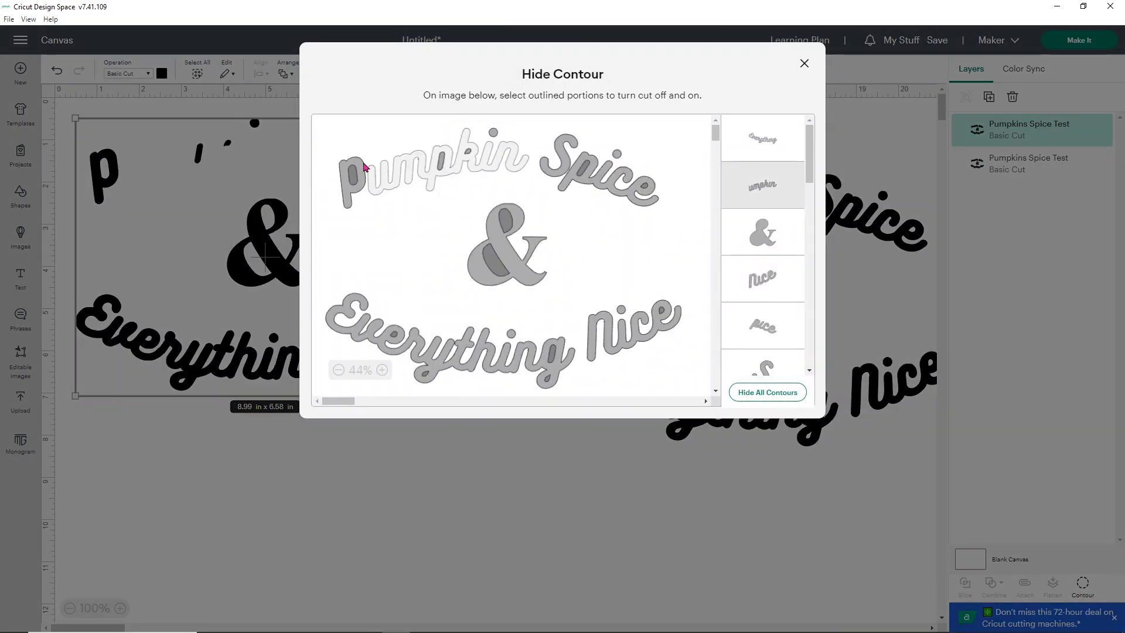
pyautogui.click(360, 165)
pyautogui.click(431, 167)
pyautogui.click(439, 168)
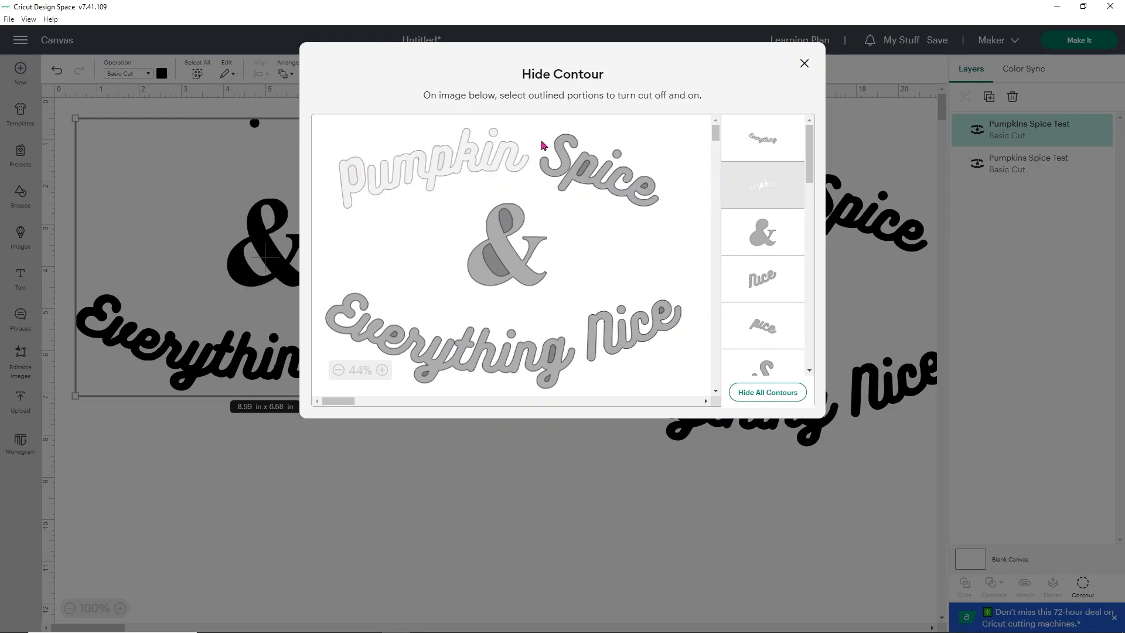
pyautogui.click(589, 182)
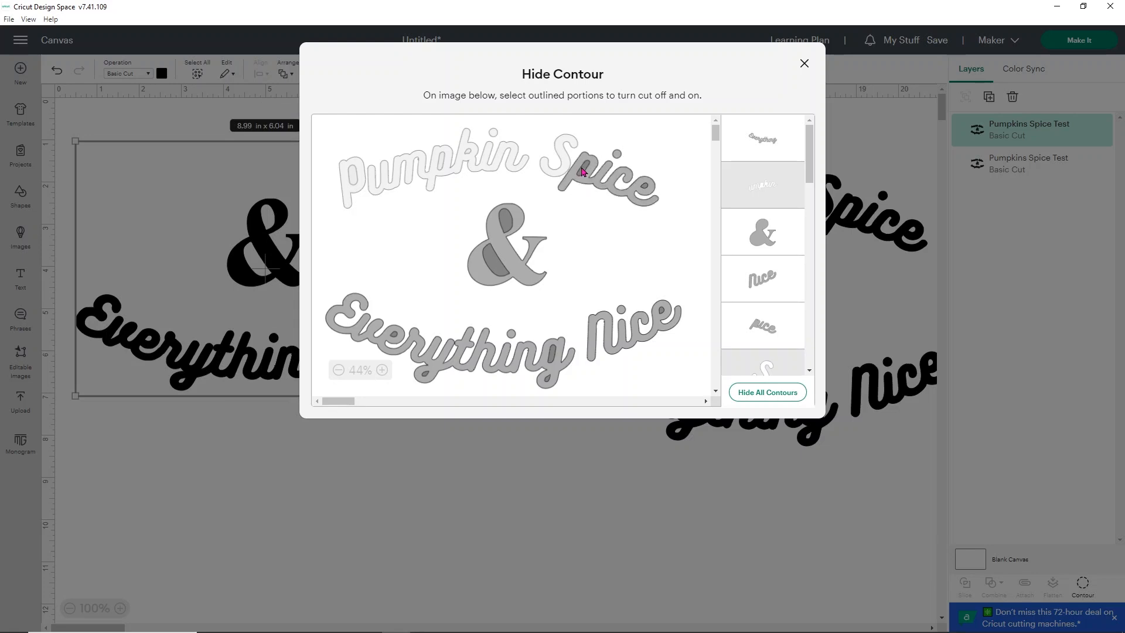
pyautogui.click(618, 155)
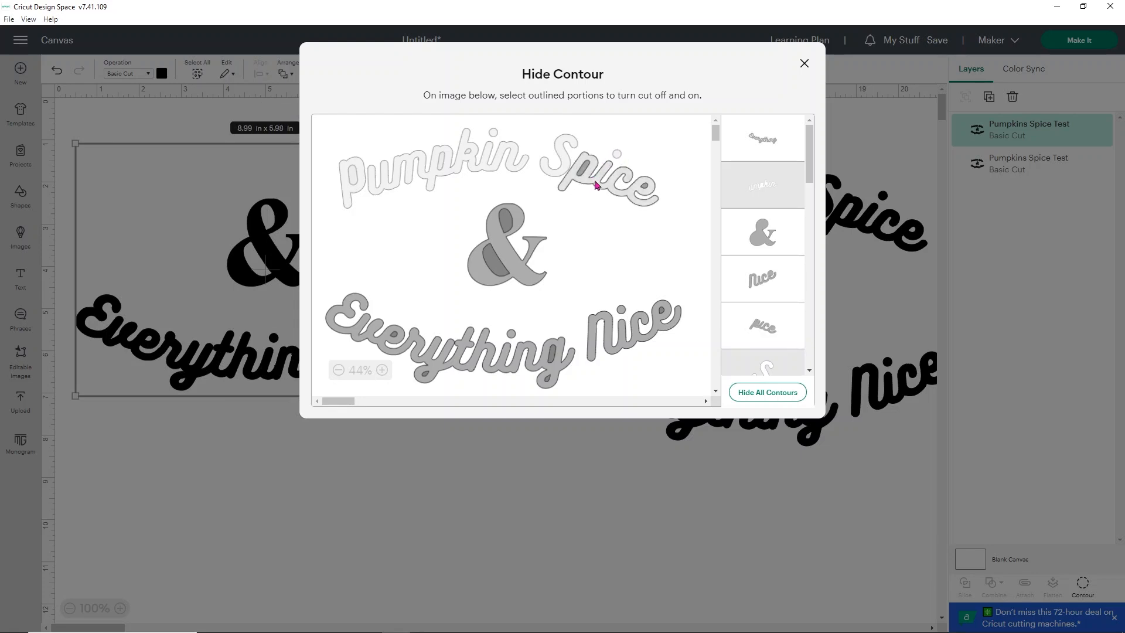
pyautogui.click(595, 184)
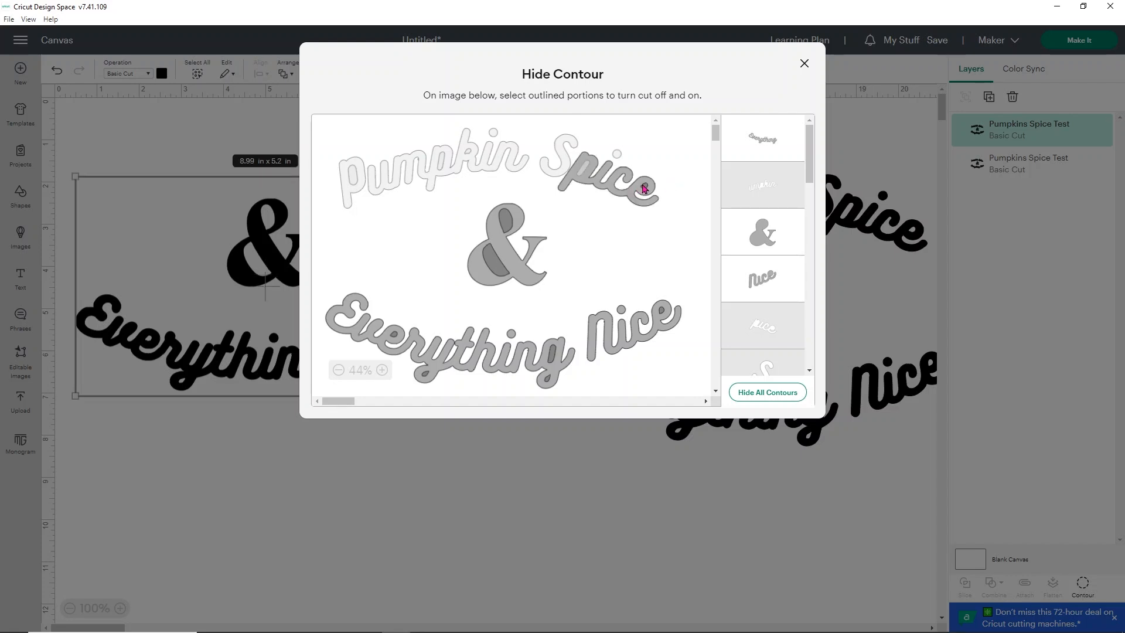
# Step: Hide the ampersand and its inner shapes in the contour view, leaving only "Everything Nice", and close it
pyautogui.click(523, 261)
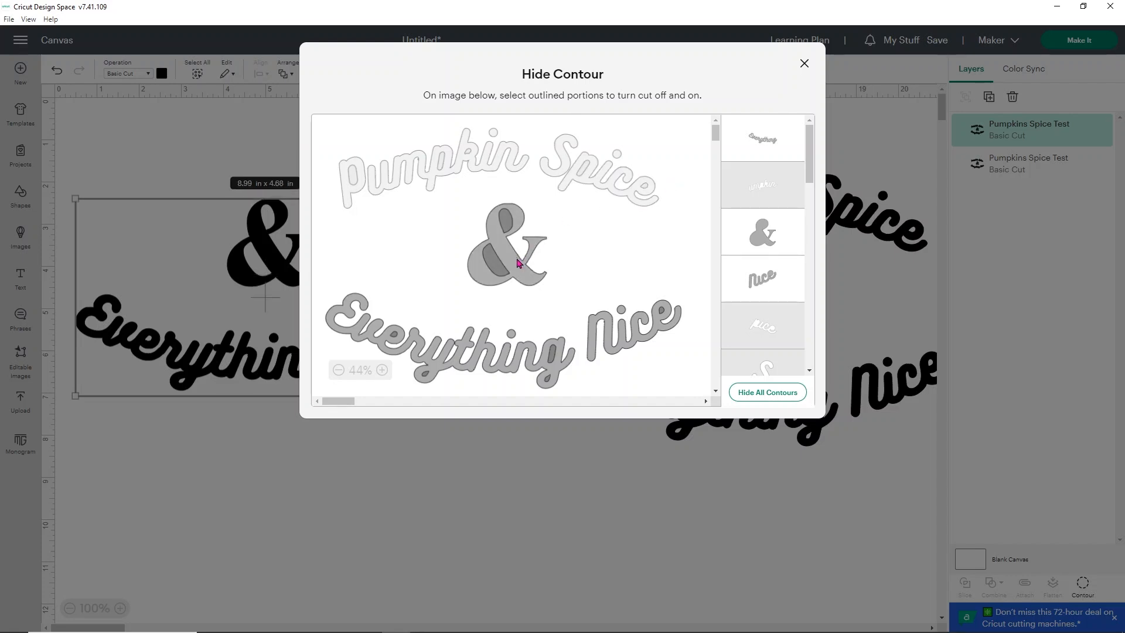
pyautogui.click(509, 222)
pyautogui.click(497, 259)
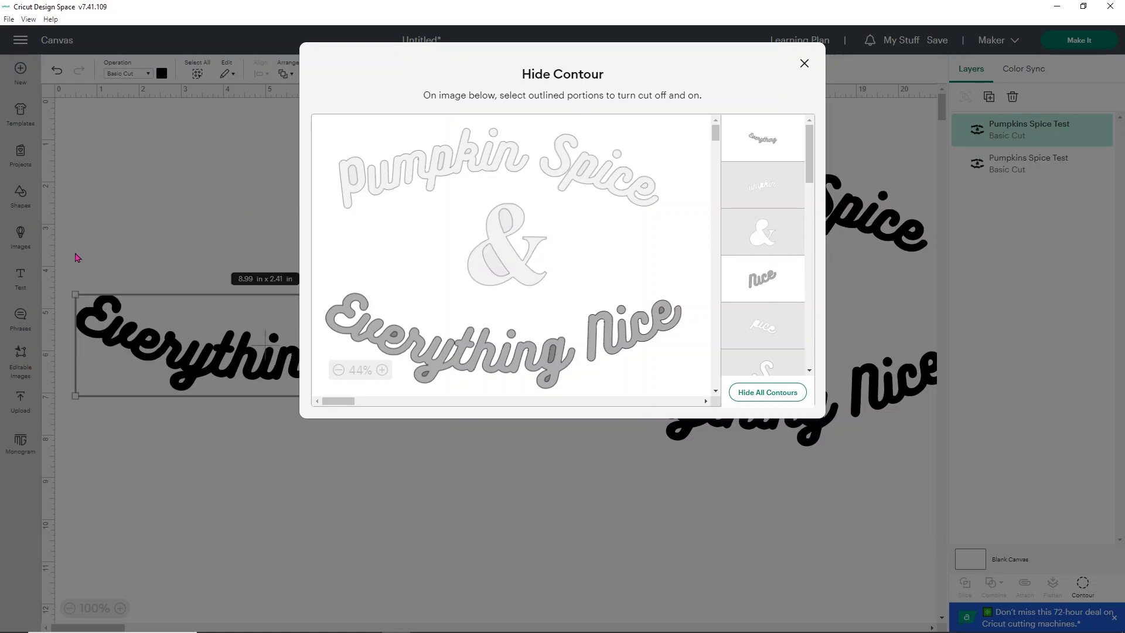
pyautogui.click(804, 62)
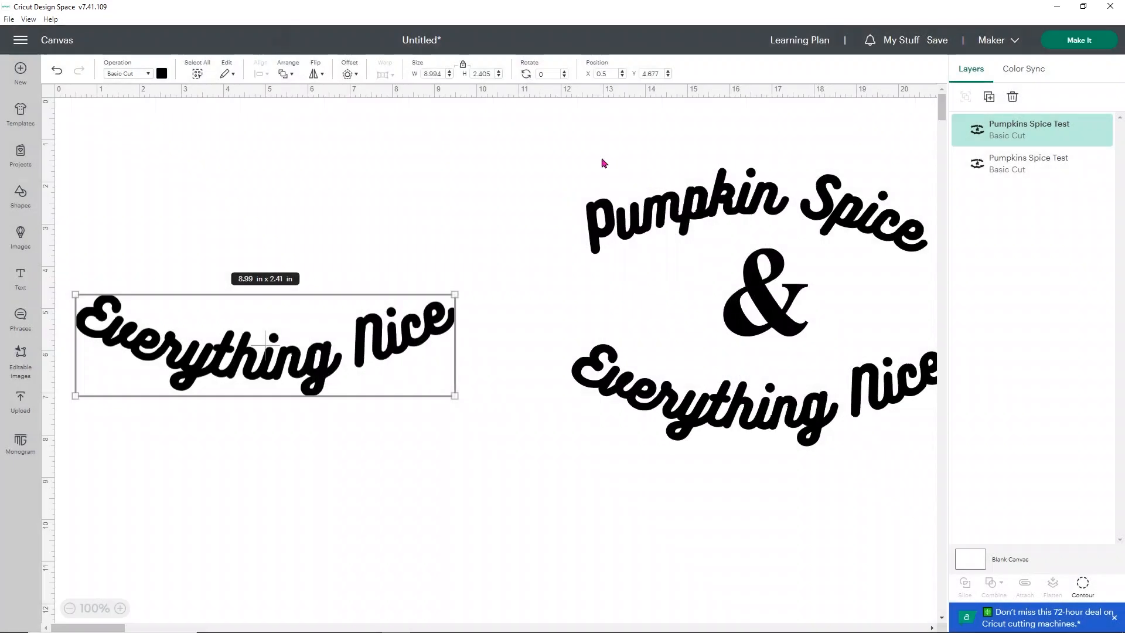
# Step: Color the separated "Everything Nice" light yellow and move it to the lower part of the canvas
pyautogui.click(162, 73)
pyautogui.click(249, 144)
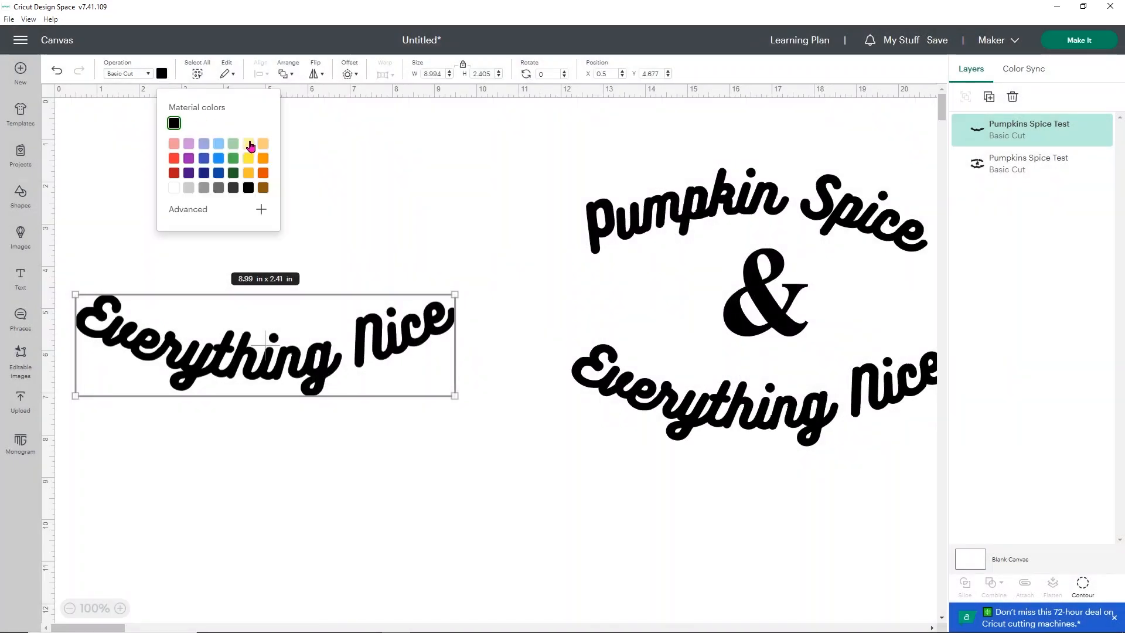
pyautogui.moveTo(296, 384); pyautogui.dragTo(370, 560)
# Step: Move the full design above the yellow text, cover its ampersand with an enlarged circle, and select the circle and design together
pyautogui.moveTo(620, 275); pyautogui.dragTo(210, 216)
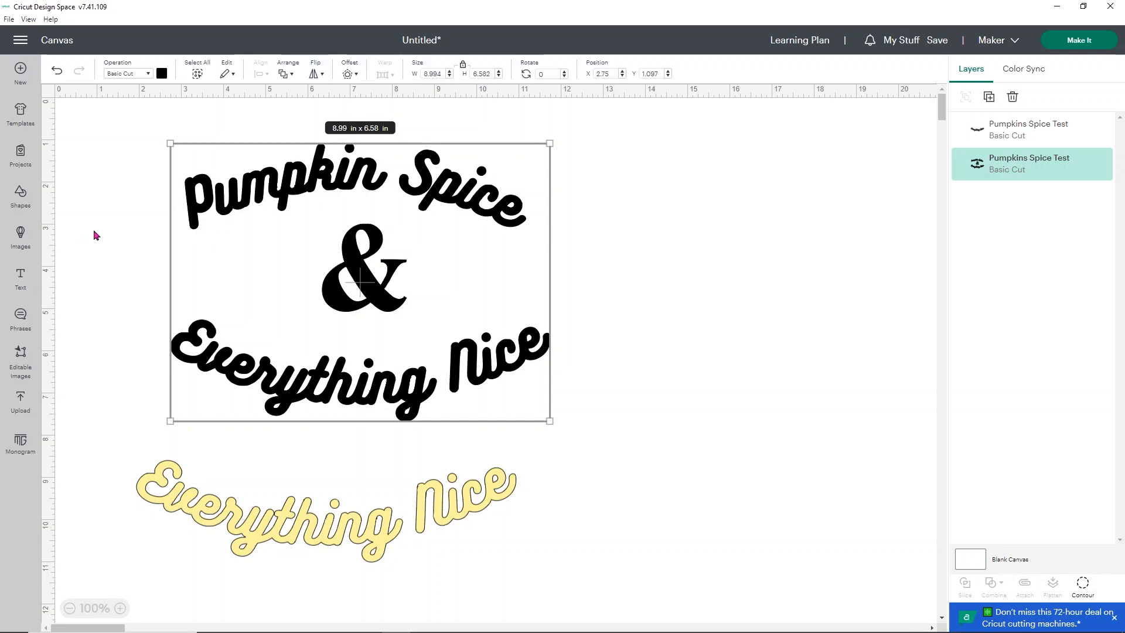
pyautogui.click(30, 196)
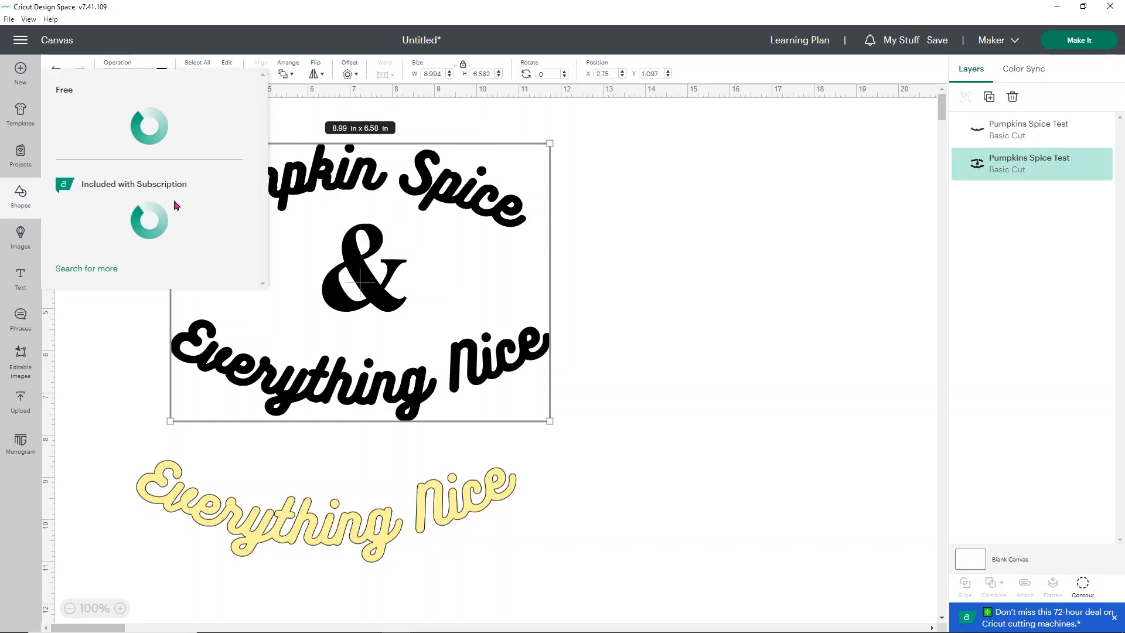
pyautogui.click(78, 269)
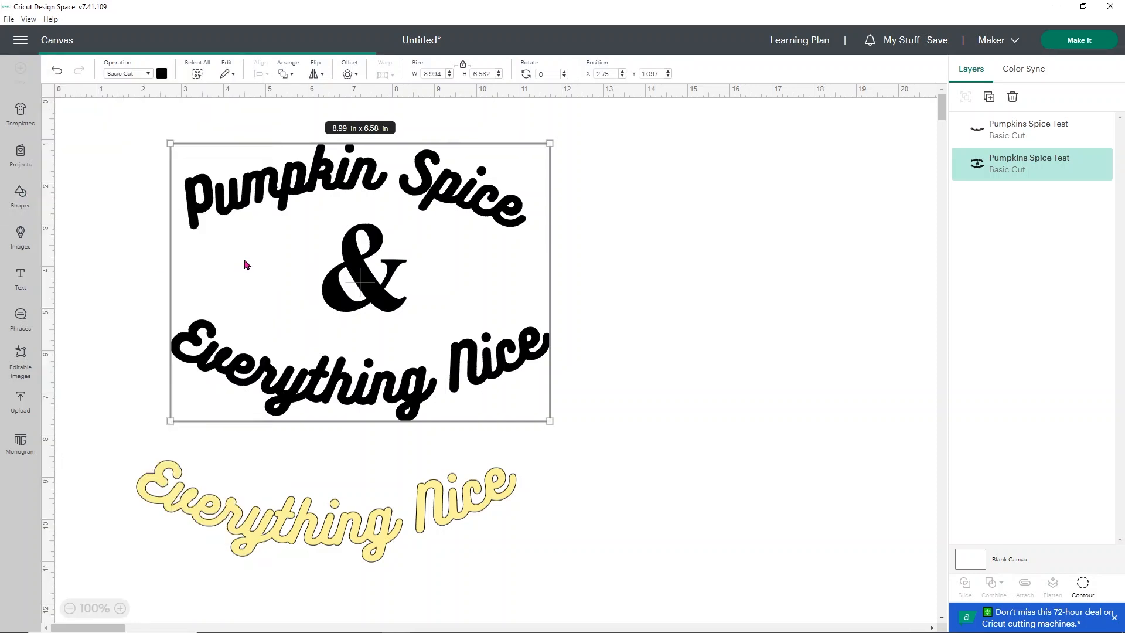
pyautogui.moveTo(136, 183); pyautogui.dragTo(323, 248)
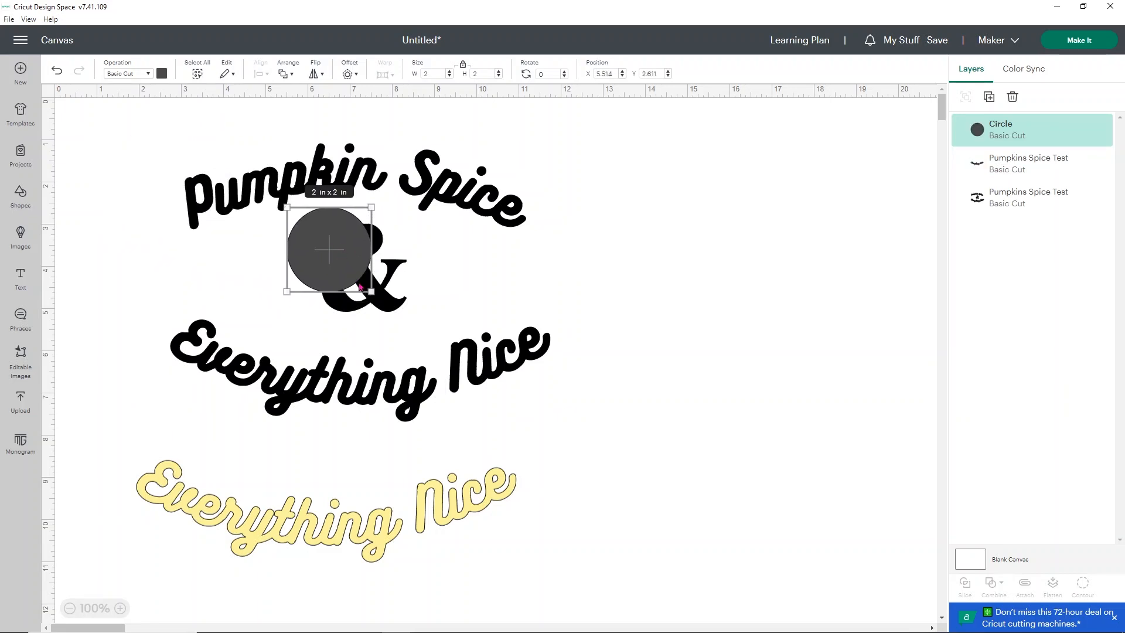
pyautogui.moveTo(656, 377); pyautogui.dragTo(228, 122)
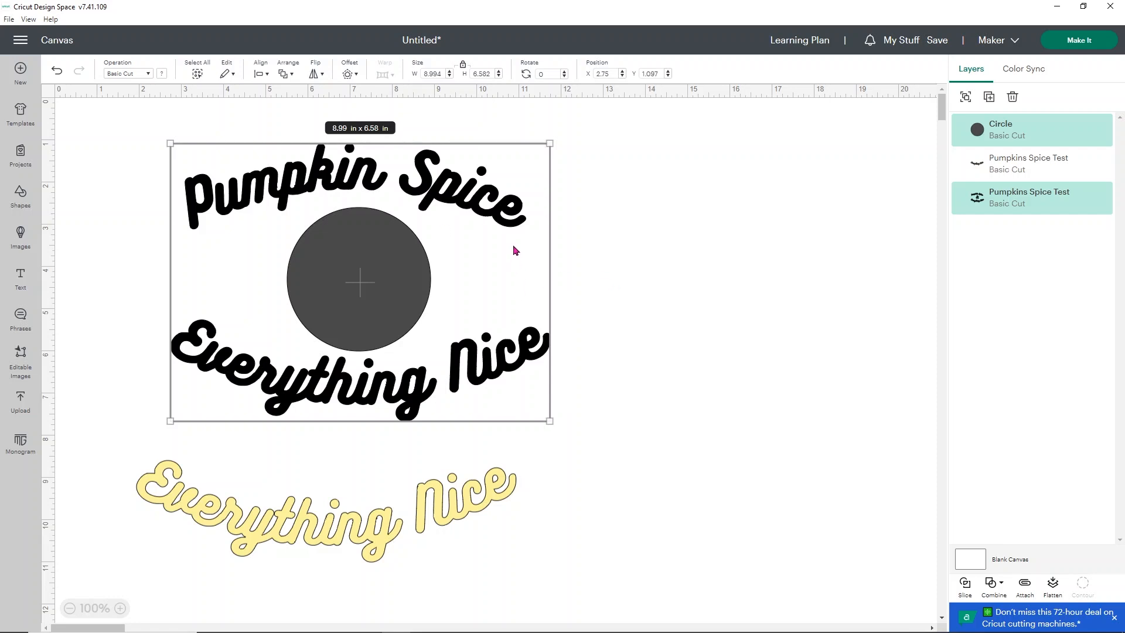
# Step: Slice the ampersand out of the full design with the circle and delete the leftover circle pieces
pyautogui.moveTo(394, 262); pyautogui.dragTo(605, 258)
pyautogui.press('Delete')
pyautogui.moveTo(370, 265); pyautogui.dragTo(653, 262)
pyautogui.press('Delete')
# Step: Pull the sliced ampersand out, color it brown, and place it just above the yellow "Everything Nice"
pyautogui.moveTo(368, 269); pyautogui.dragTo(704, 350)
pyautogui.click(161, 73)
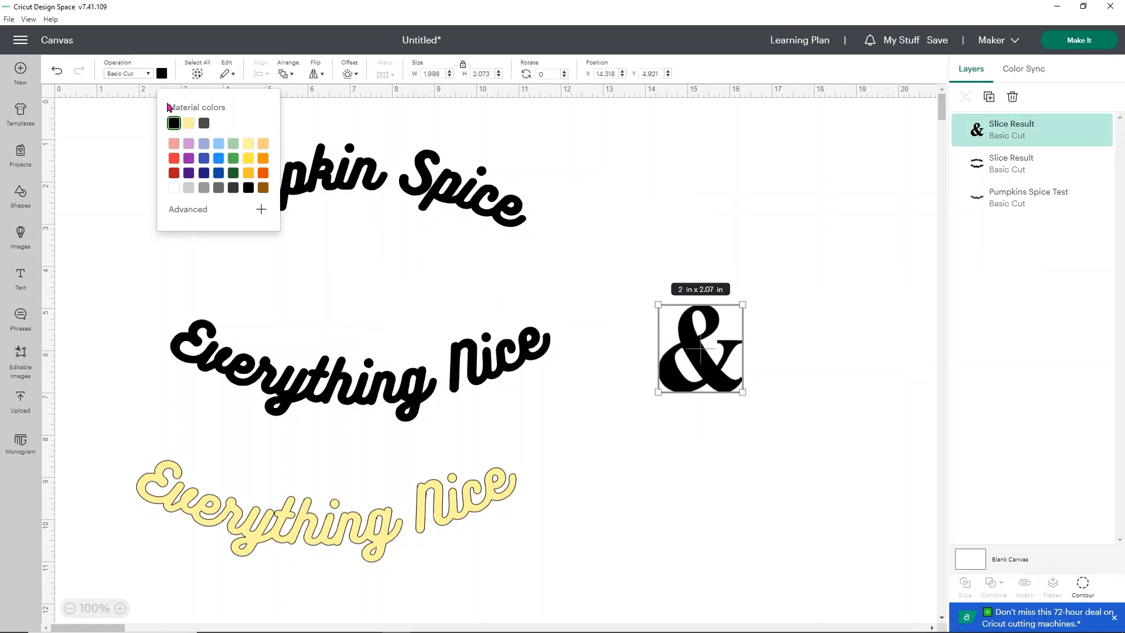
pyautogui.click(263, 188)
pyautogui.moveTo(682, 355); pyautogui.dragTo(286, 465)
# Step: Move the black two-line design away from the colored pieces, insert a rounded rectangle over it and enlarge it past the text's width
pyautogui.moveTo(530, 185); pyautogui.dragTo(811, 174)
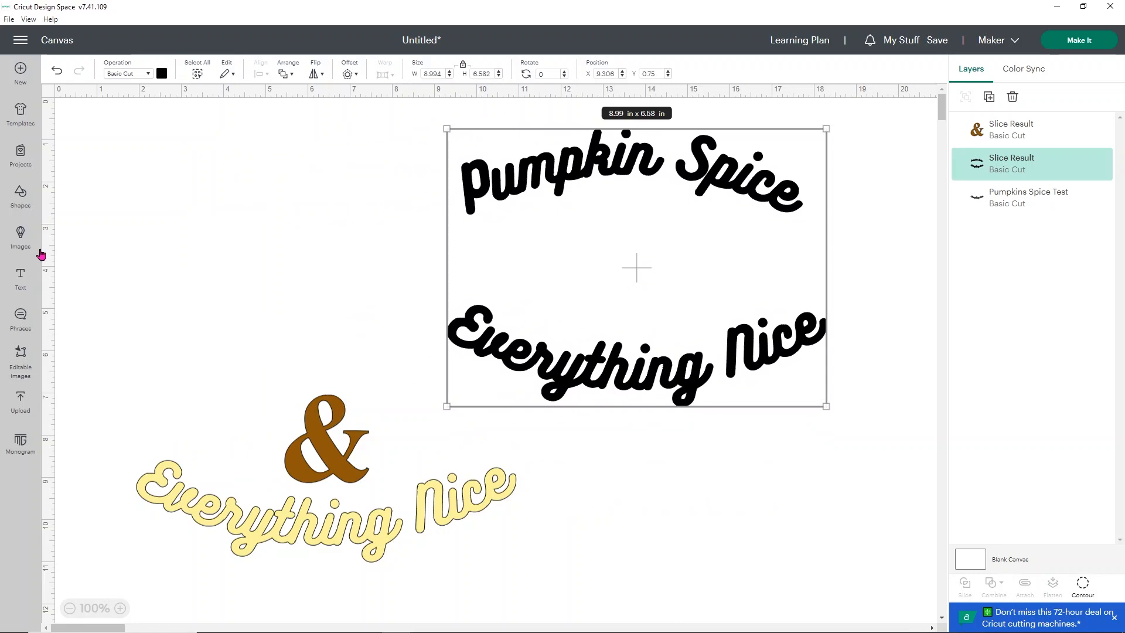
pyautogui.click(22, 198)
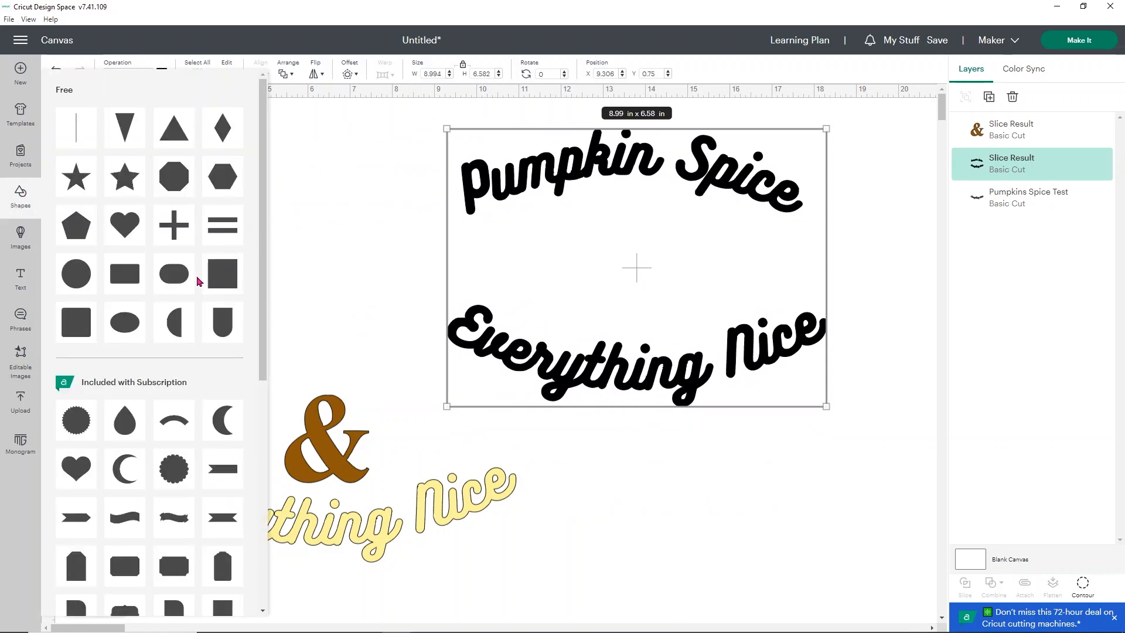
pyautogui.click(121, 275)
pyautogui.moveTo(234, 194); pyautogui.dragTo(474, 161)
pyautogui.moveTo(180, 185); pyautogui.dragTo(838, 358)
# Step: Move the black two-line design down until only "Pumpkin Spice" lies under the rounded rectangle, and select the design and rectangle together
pyautogui.moveTo(681, 403); pyautogui.dragTo(690, 471)
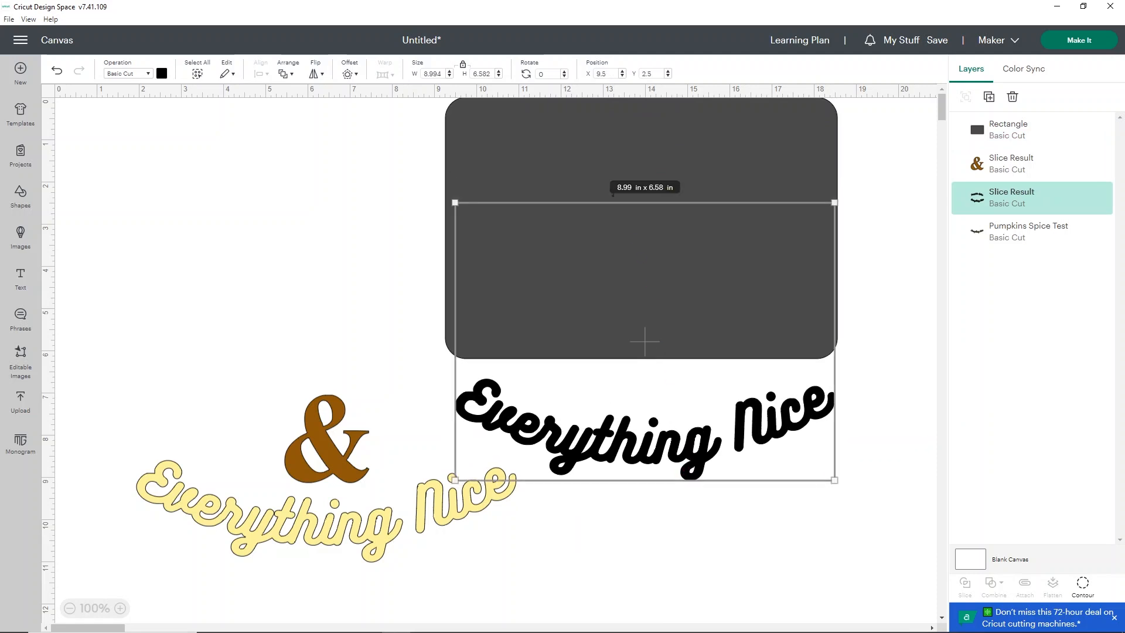
pyautogui.click(664, 336)
pyautogui.click(687, 444)
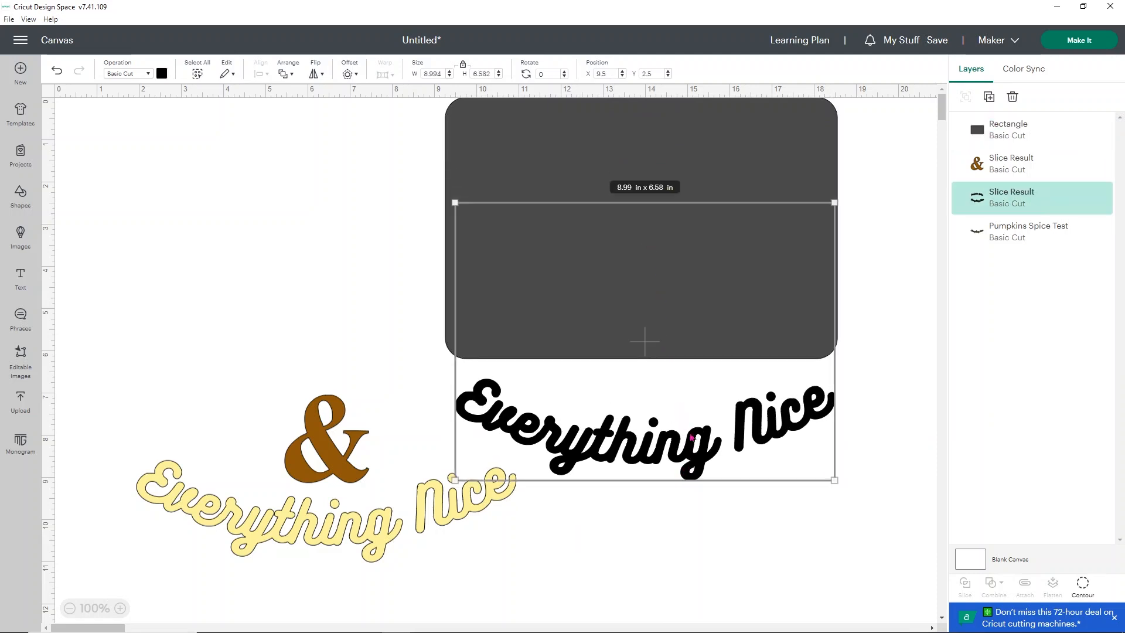
pyautogui.keyDown('shift'); pyautogui.click(976, 142); pyautogui.keyUp('shift')
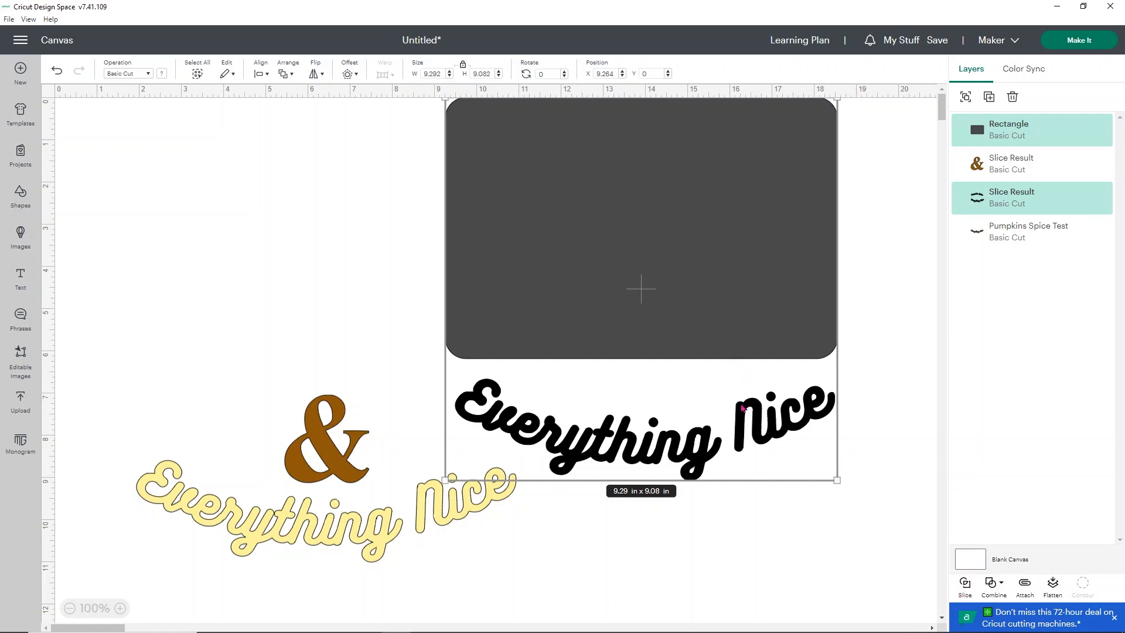
# Step: Slice "Pumpkin Spice" out of the black design with the rectangle and delete the leftover "Everything Nice" and rectangle pieces
pyautogui.click(749, 437)
pyautogui.press('Delete')
pyautogui.click(778, 276)
pyautogui.press('Delete')
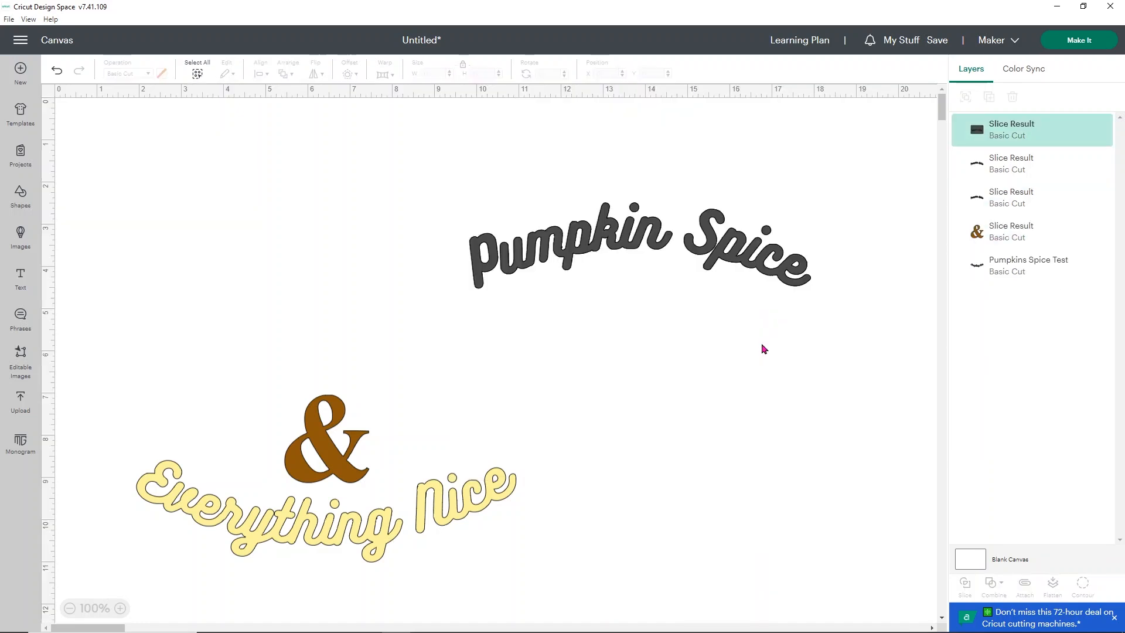
# Step: Place the sliced "Pumpkin Spice" line just above the brown ampersand and color it orange
pyautogui.moveTo(778, 275); pyautogui.dragTo(445, 382)
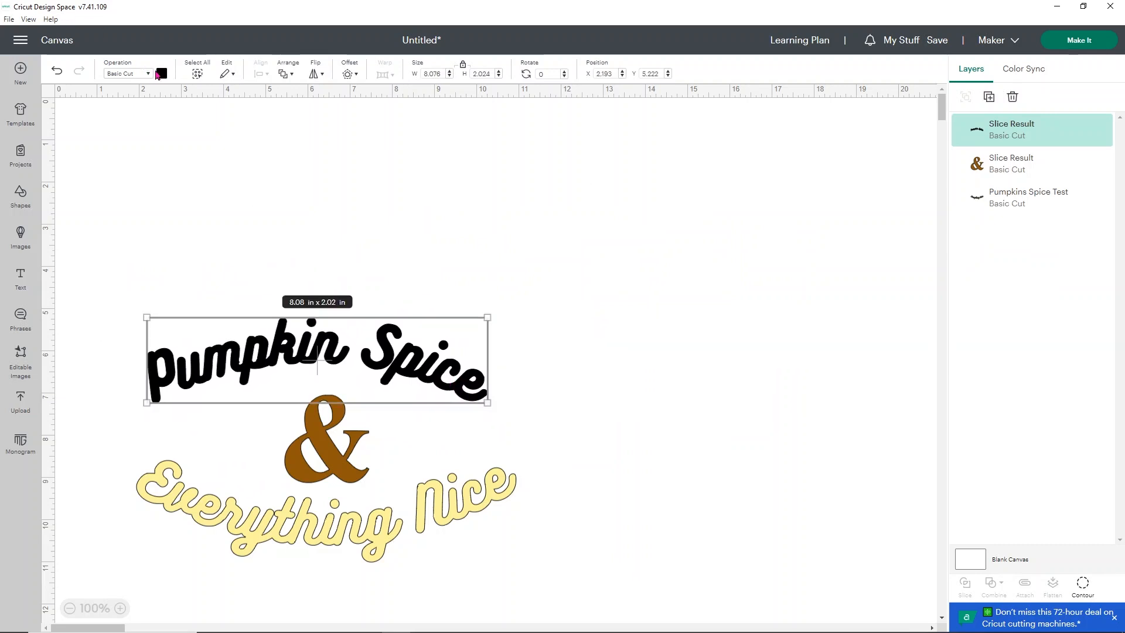
pyautogui.click(161, 73)
pyautogui.click(262, 160)
pyautogui.click(518, 228)
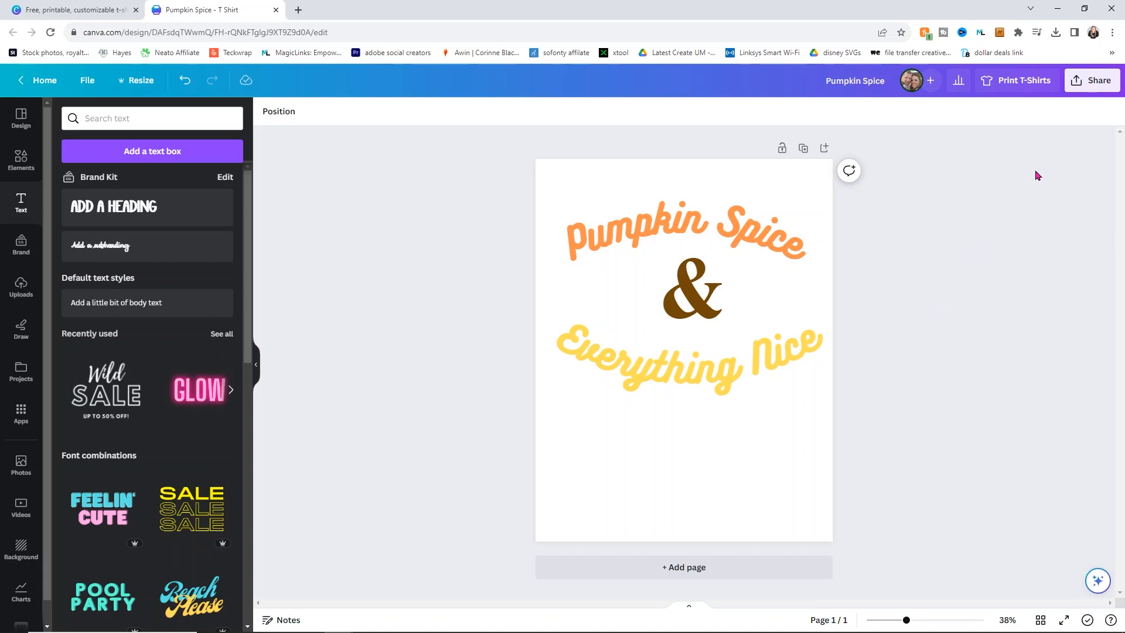
# Step: Switch to the Canva design and download it as an SVG with a transparent background
pyautogui.click(1072, 88)
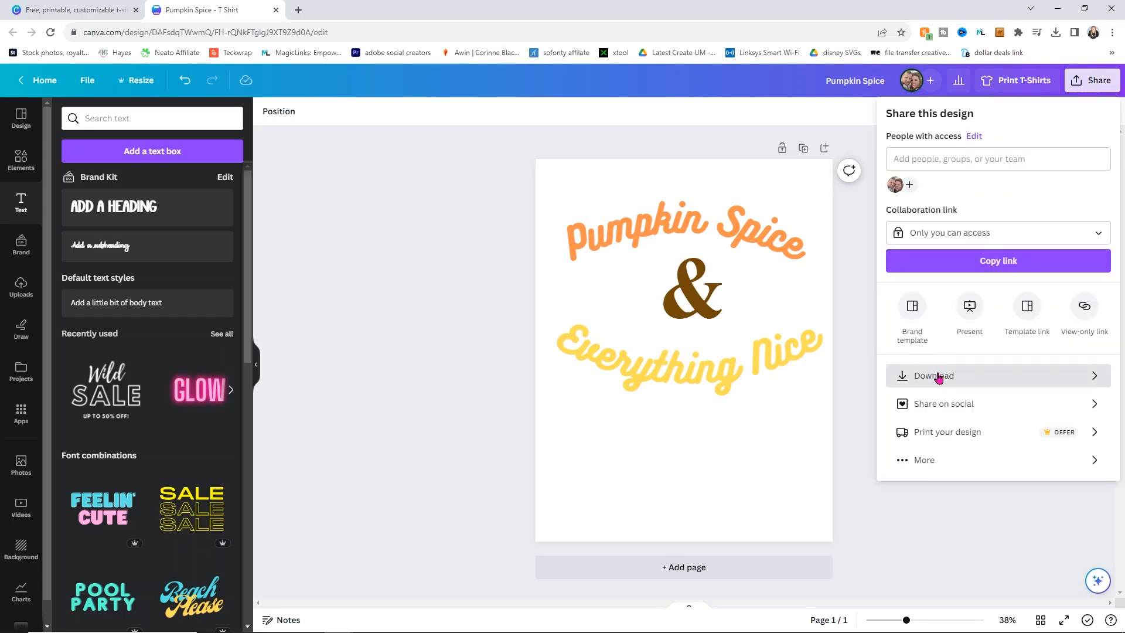
pyautogui.click(917, 377)
pyautogui.click(1049, 164)
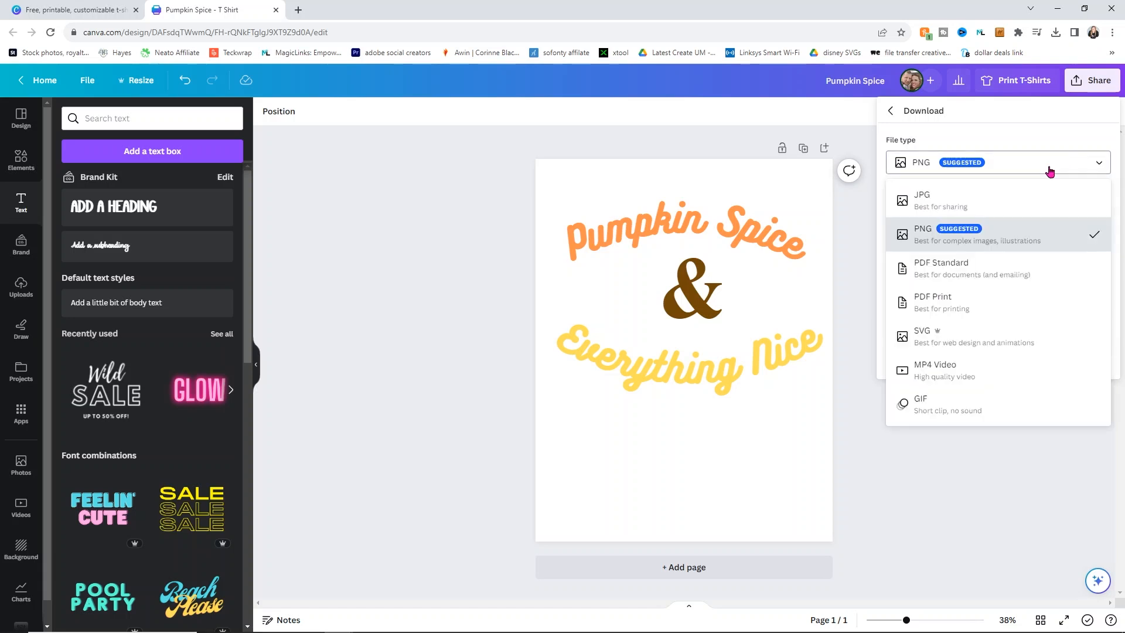
pyautogui.click(943, 339)
pyautogui.click(893, 189)
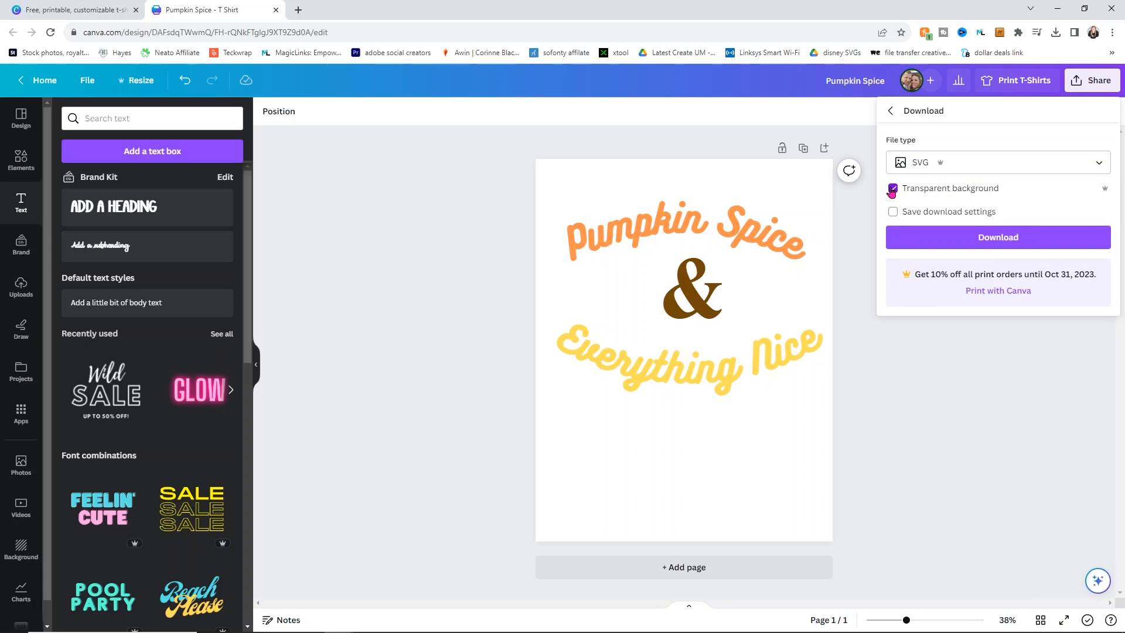
pyautogui.click(948, 238)
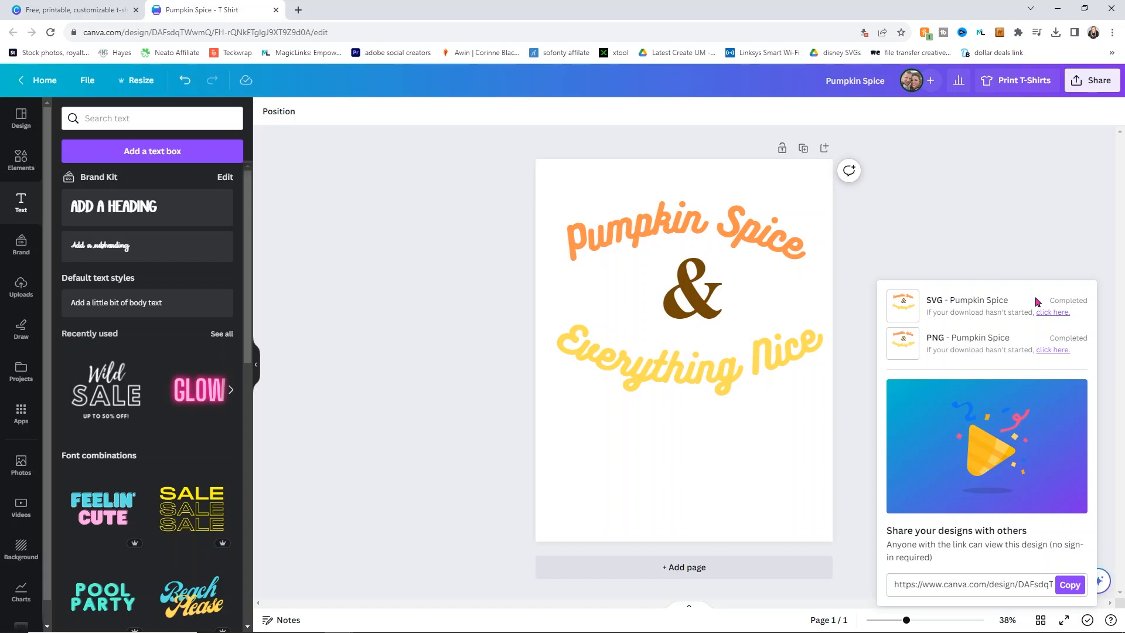
# Step: Save the downloaded SVG in the Cricut folder as "Pumpkin Spice TEST"
pyautogui.click(1055, 312)
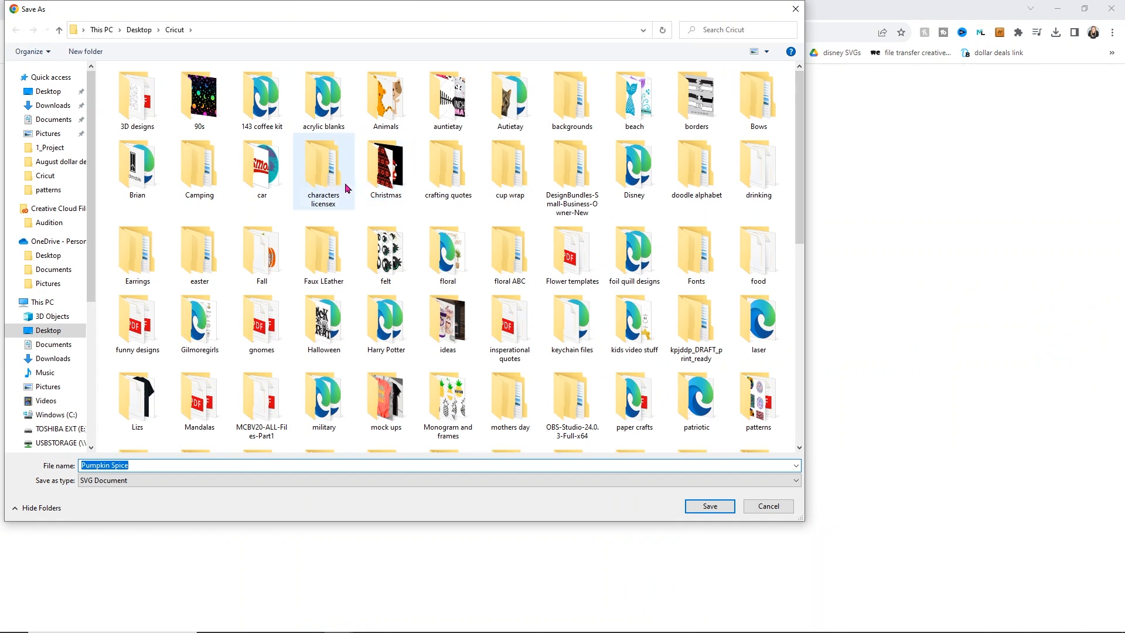
pyautogui.press('End')
pyautogui.write('T')
pyautogui.click(703, 506)
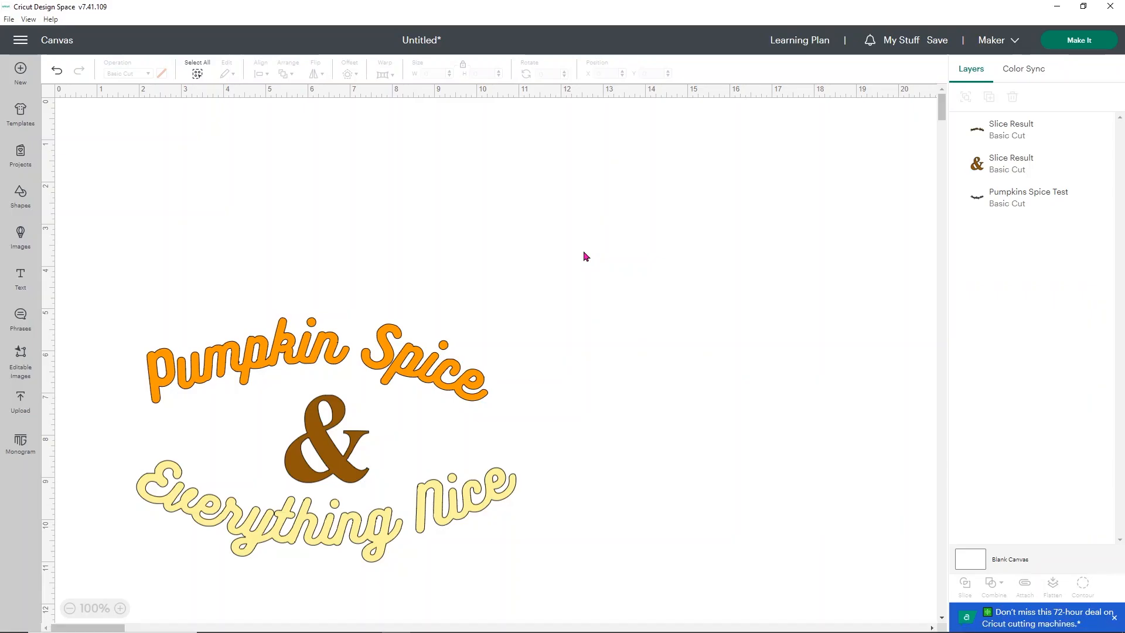
# Step: Back in Cricut Design Space, group the orange, brown and yellow pieces and move the group aside to free the canvas
pyautogui.moveTo(148, 211); pyautogui.dragTo(521, 564)
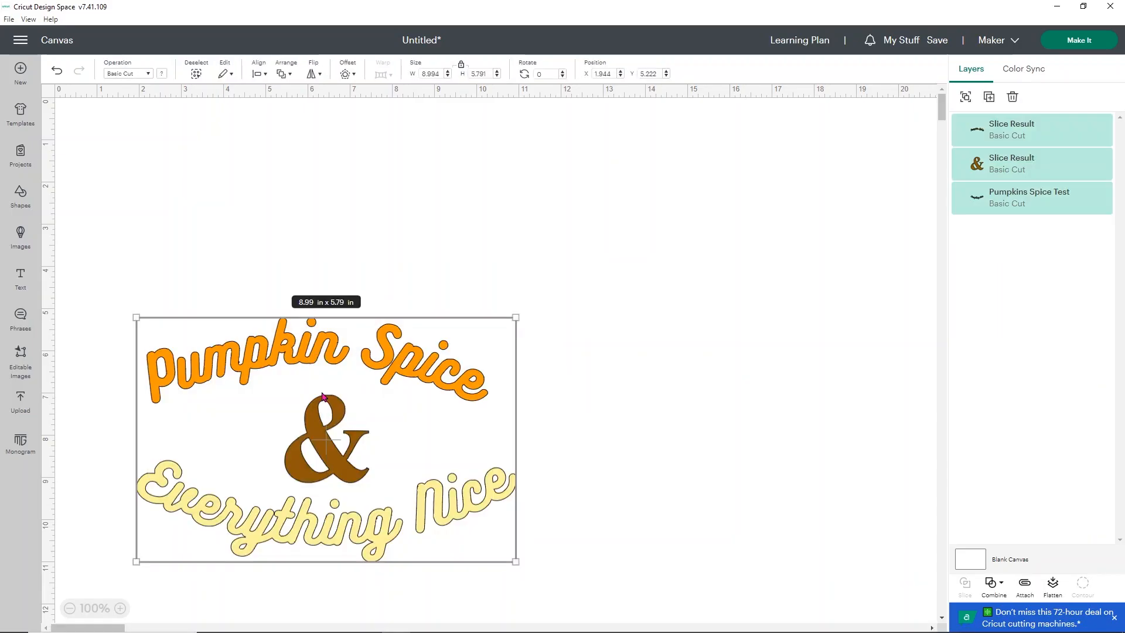
pyautogui.click(965, 96)
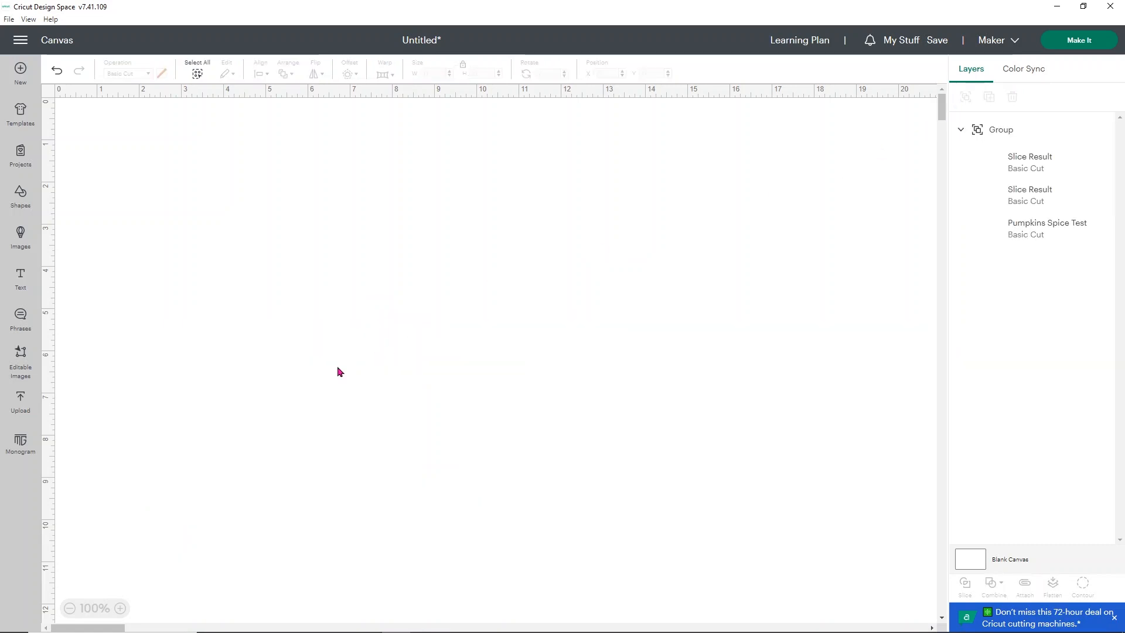
pyautogui.moveTo(448, 335); pyautogui.dragTo(992, 334)
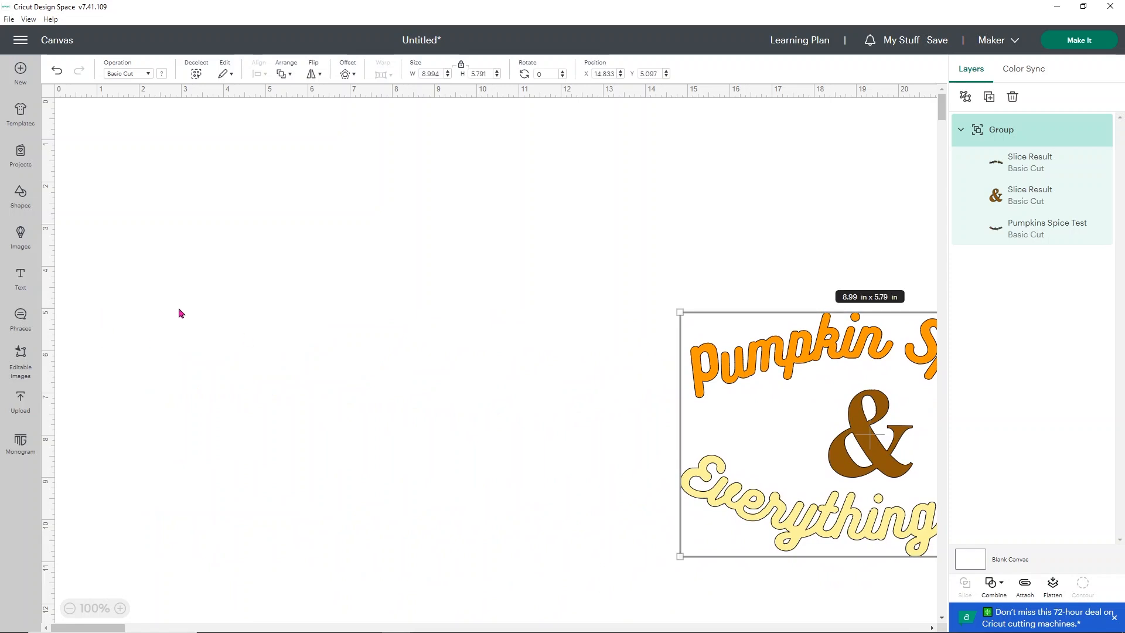
# Step: Upload the "Pumpkin Spice TEST" SVG as a cut image and add it to the canvas
pyautogui.click(20, 403)
pyautogui.click(94, 225)
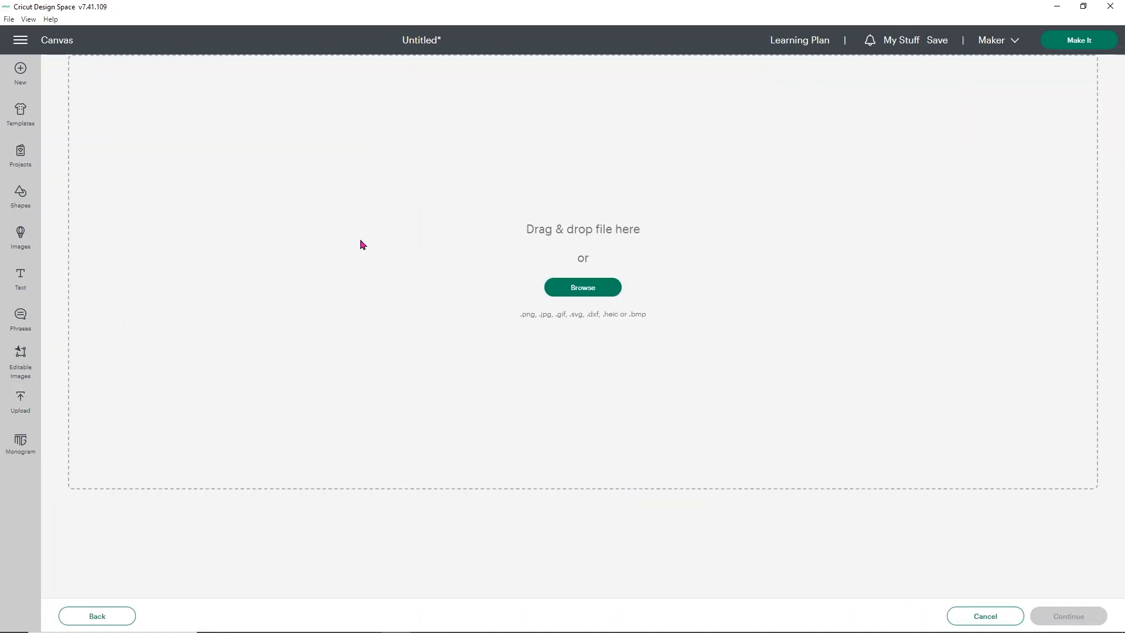
pyautogui.click(552, 285)
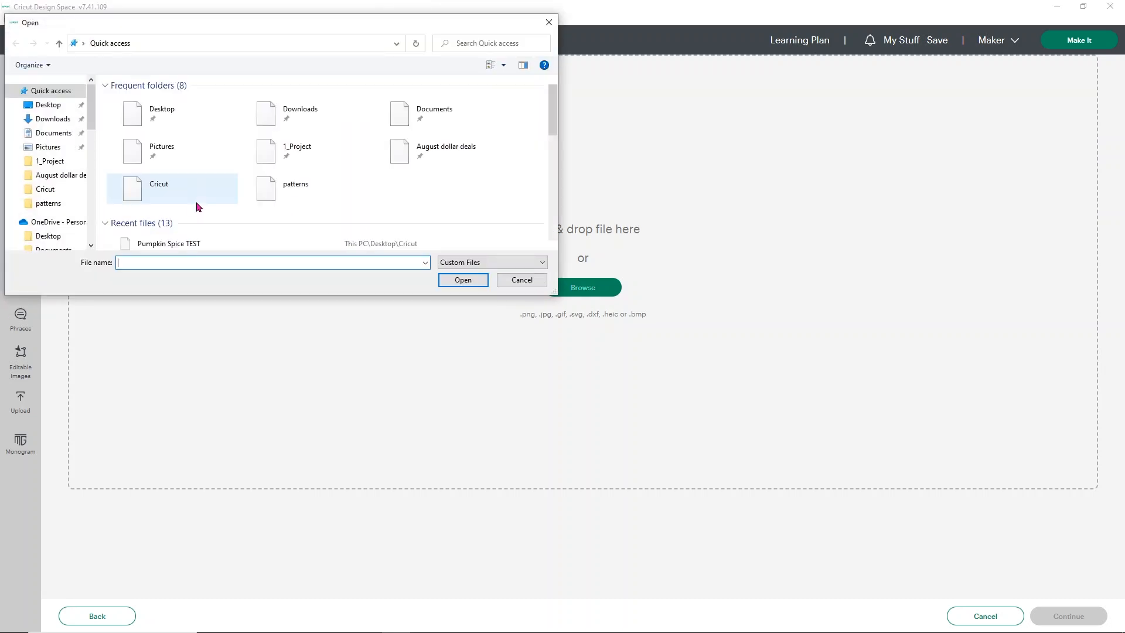
pyautogui.doubleClick(146, 244)
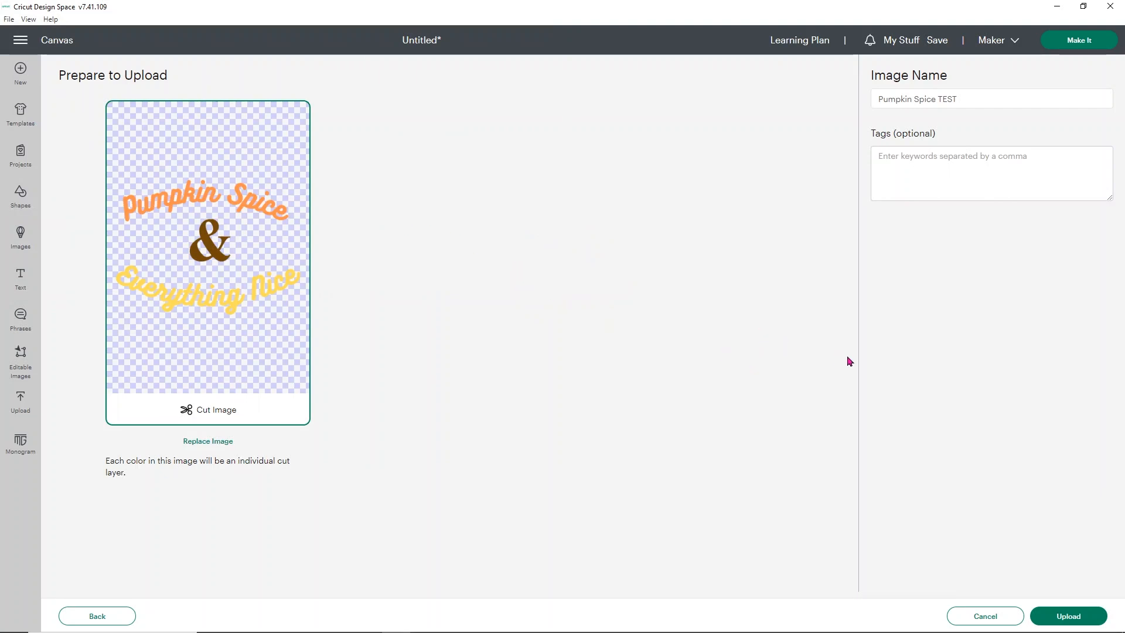
pyautogui.click(1067, 614)
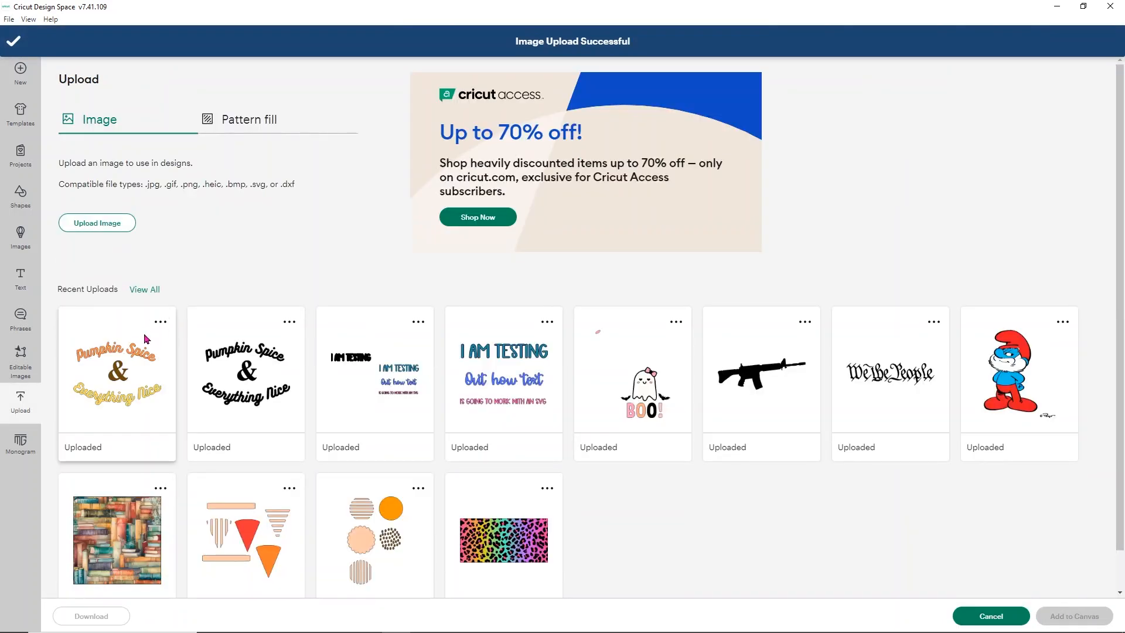
pyautogui.click(120, 356)
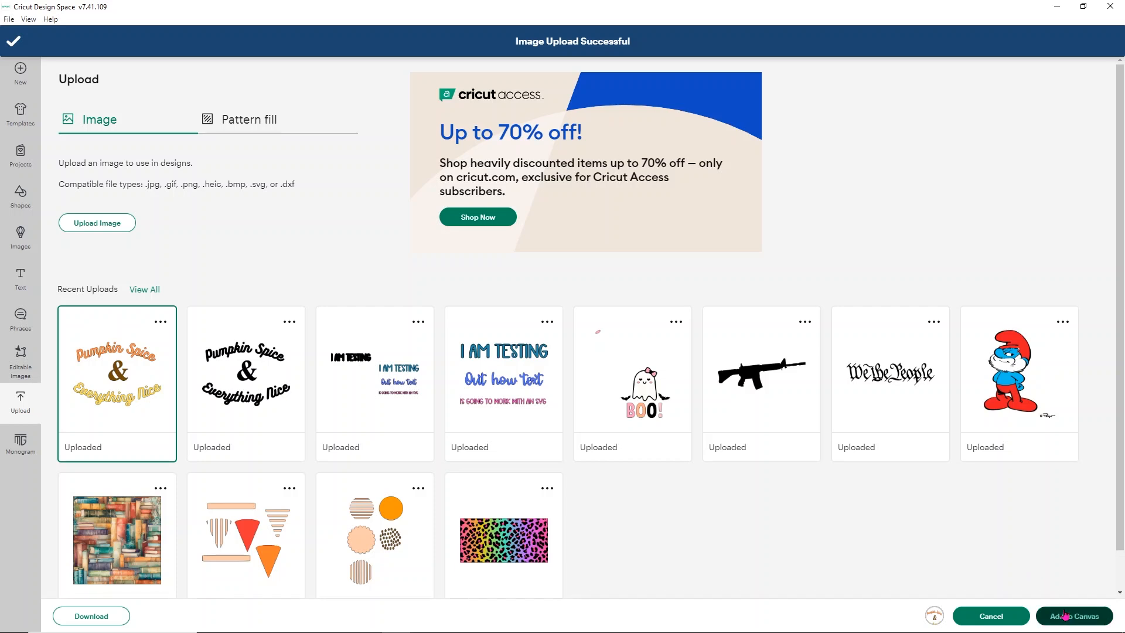
pyautogui.click(1062, 616)
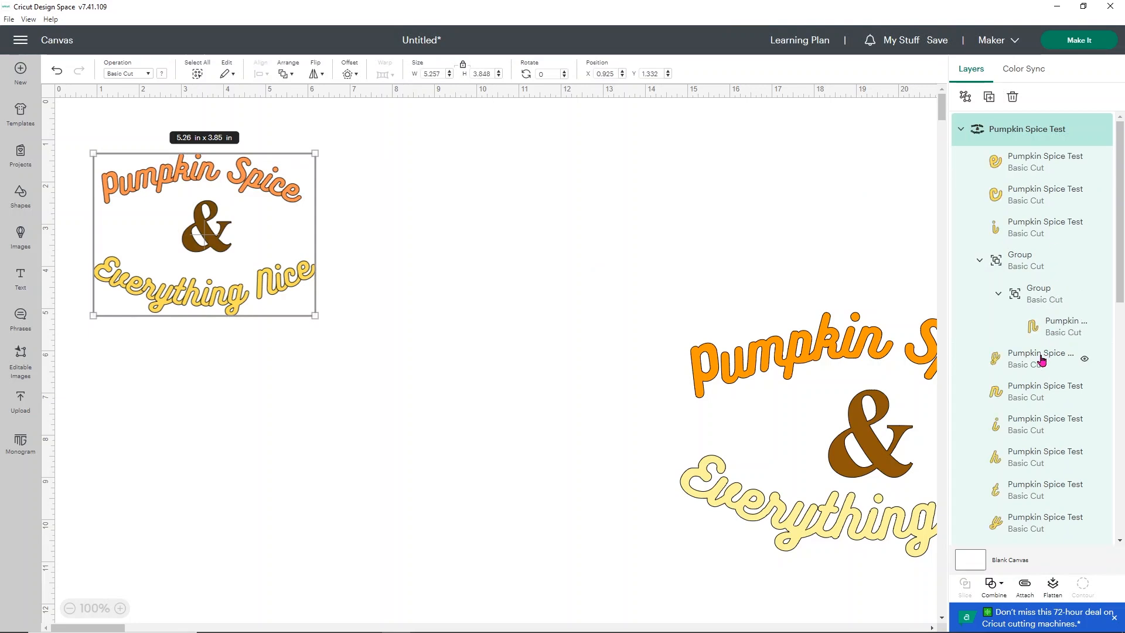
# Step: Examine how the uploaded SVG is split into layers, then deselect it
pyautogui.scroll(-10, 1055, 344)
pyautogui.scroll(-6, 1042, 362)
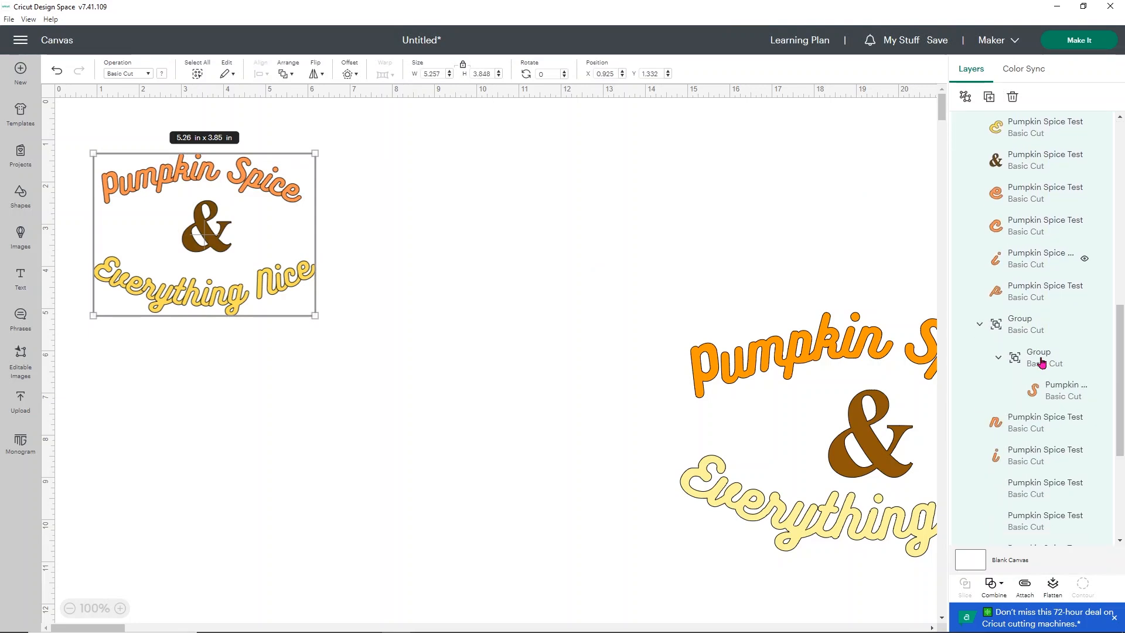
pyautogui.scroll(-2, 1041, 362)
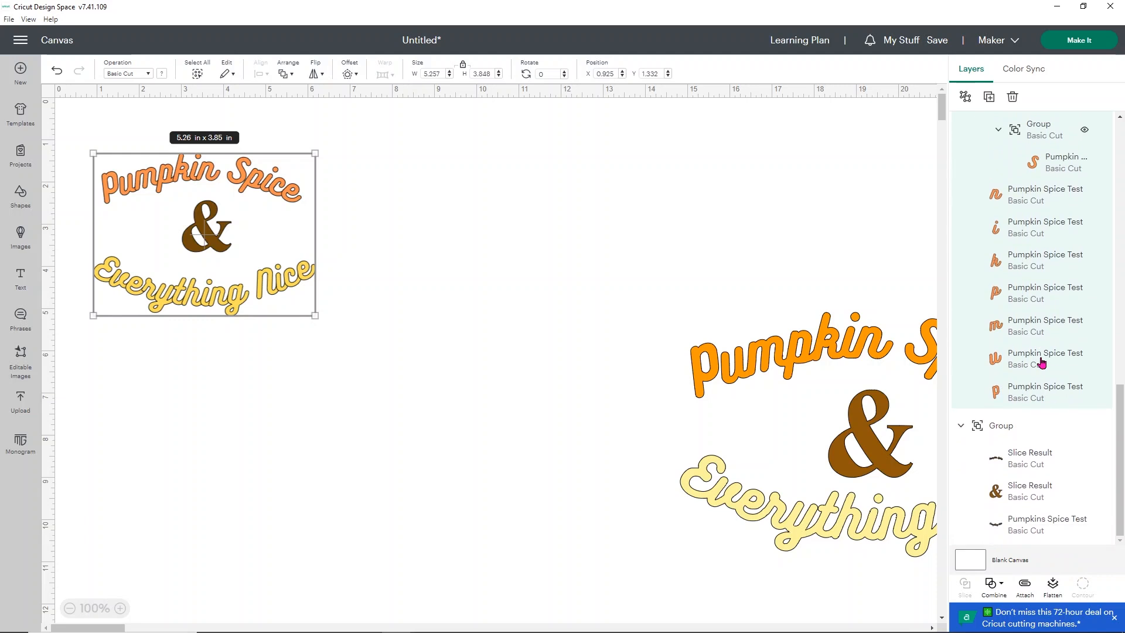
pyautogui.scroll(-3, 1042, 362)
pyautogui.click(503, 316)
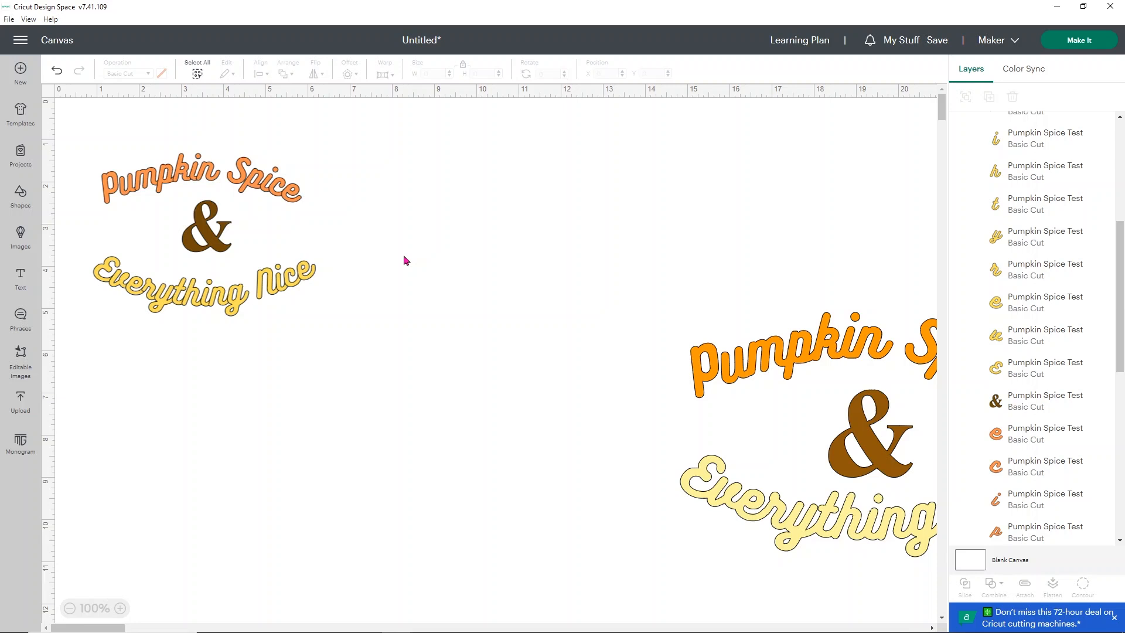
# Step: Preview the project's cutting mats one by one to check how the letters are laid out, and return to the canvas
pyautogui.click(1076, 41)
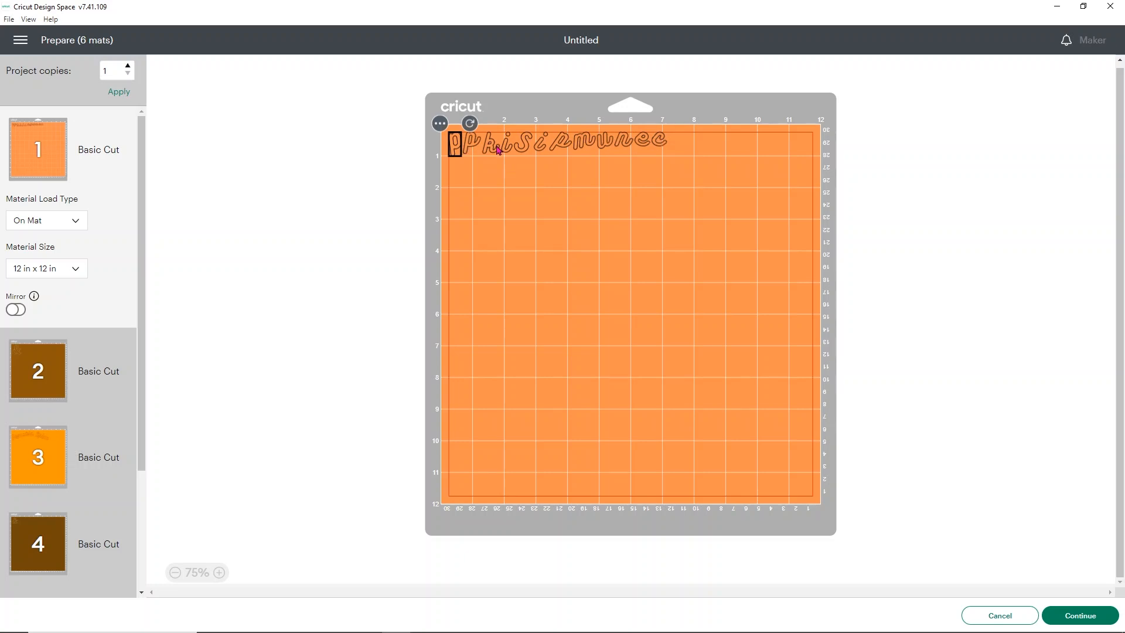
pyautogui.click(35, 384)
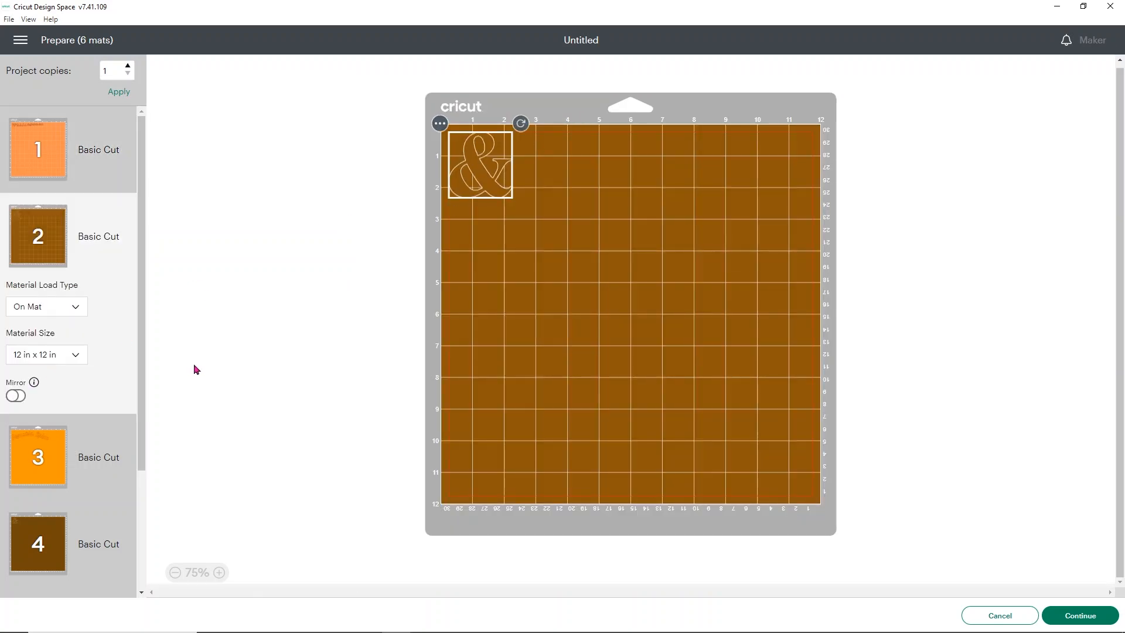
pyautogui.click(28, 439)
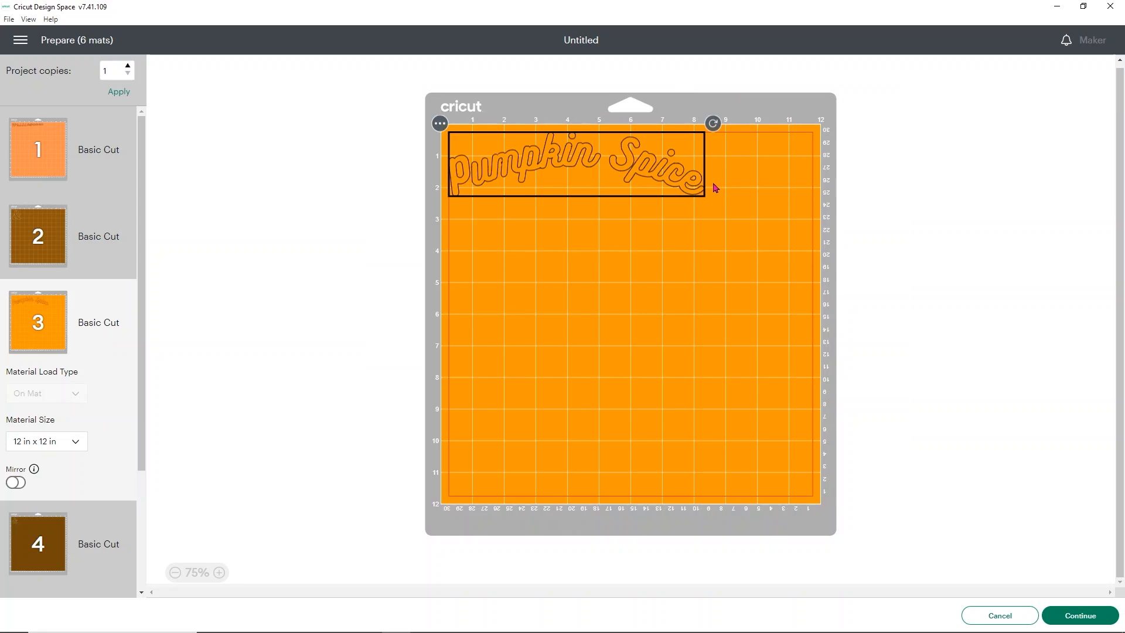
pyautogui.click(55, 557)
pyautogui.scroll(-4, 125, 389)
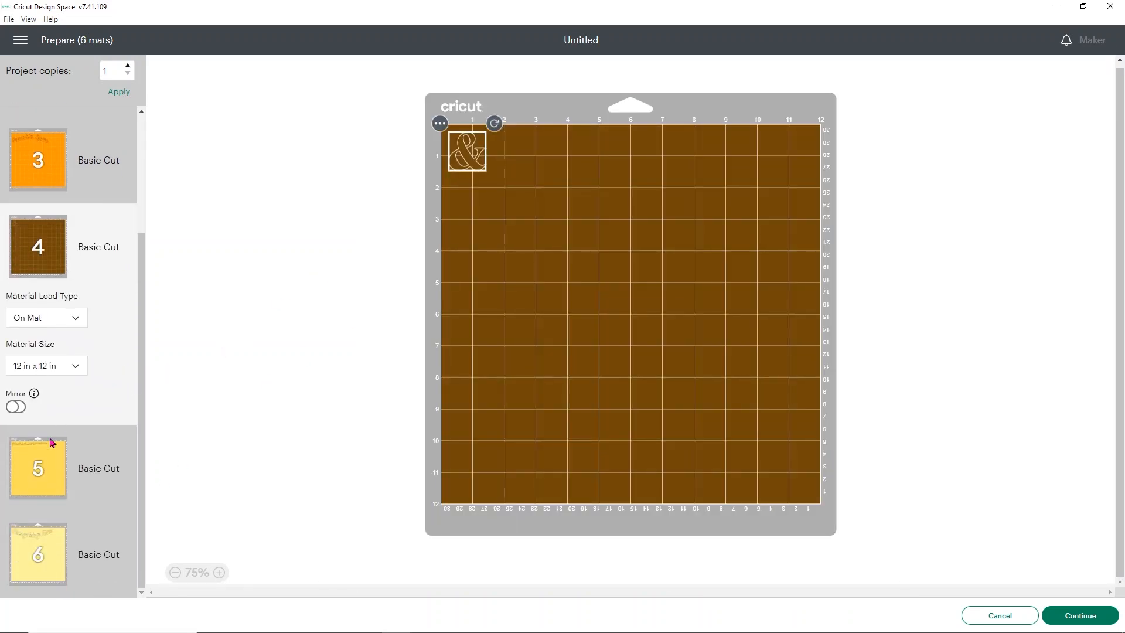
pyautogui.click(44, 461)
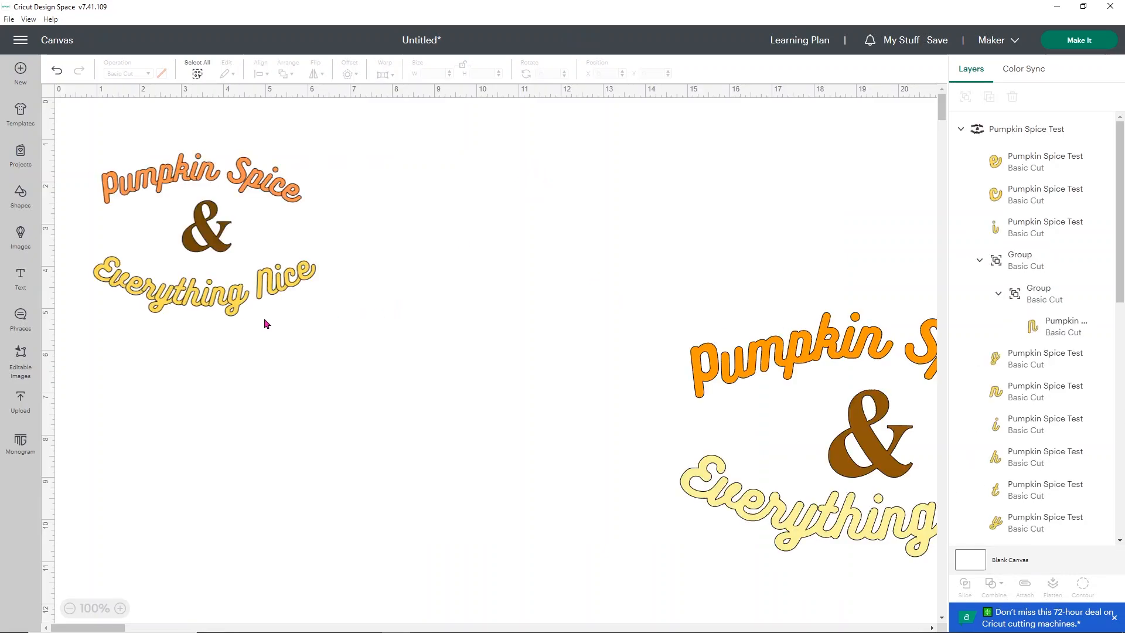
# Step: Ungroup the uploaded "Pumpkin Spice Test" design into its separate letters
pyautogui.moveTo(355, 303); pyautogui.dragTo(65, 271)
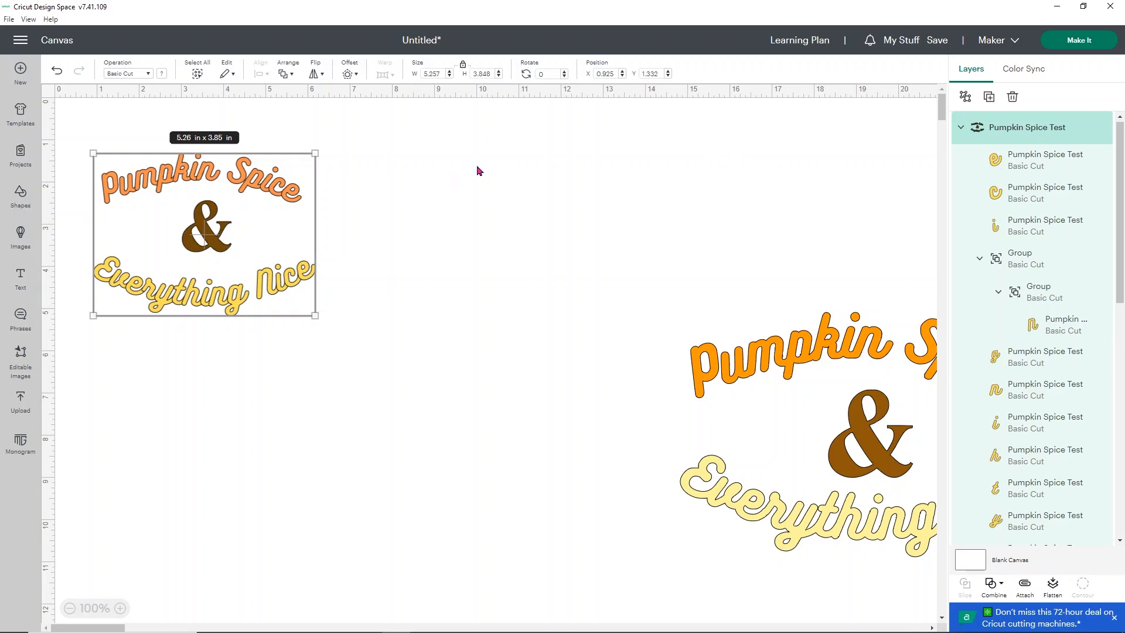
pyautogui.click(963, 98)
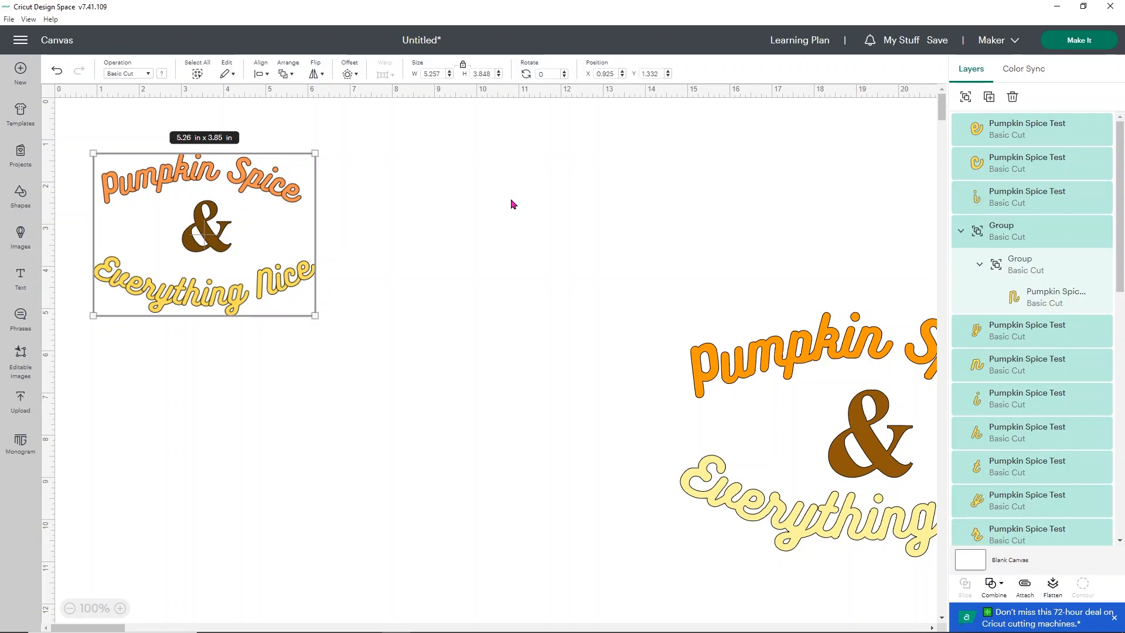
pyautogui.click(491, 222)
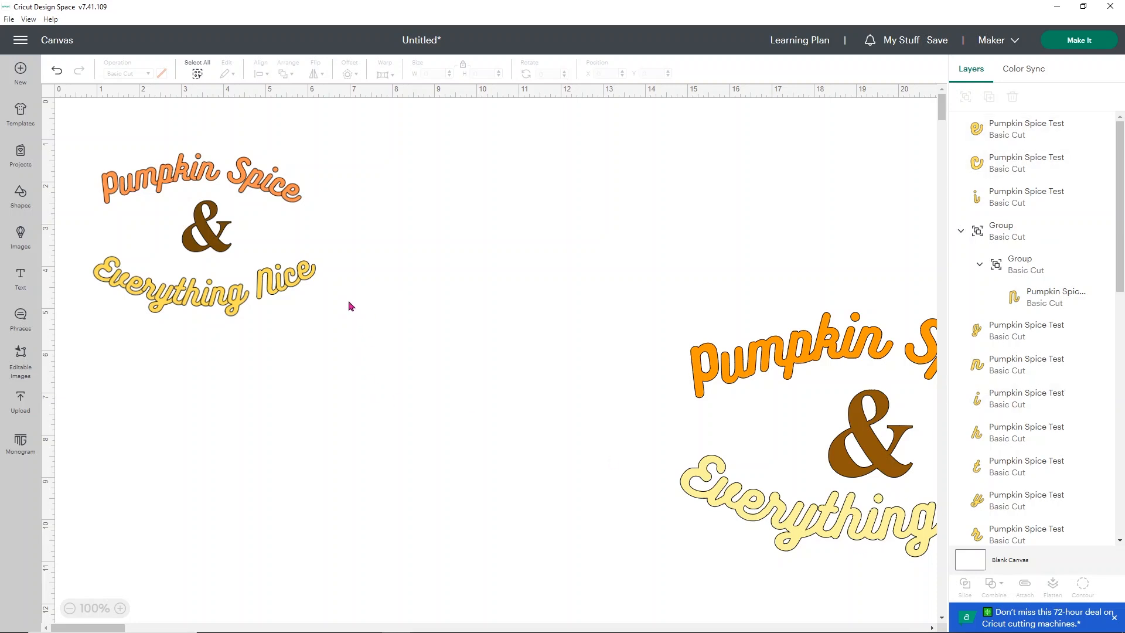
# Step: Weld all the yellow "Everything Nice" letters of the uploaded design into one layer
pyautogui.moveTo(328, 307); pyautogui.dragTo(76, 274)
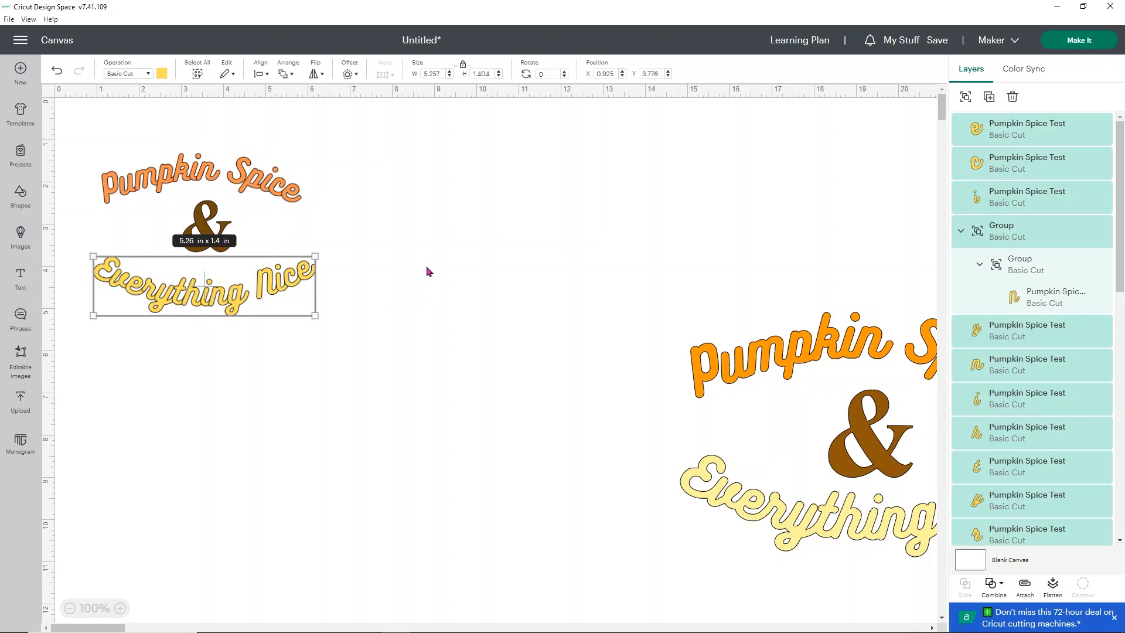
pyautogui.click(998, 586)
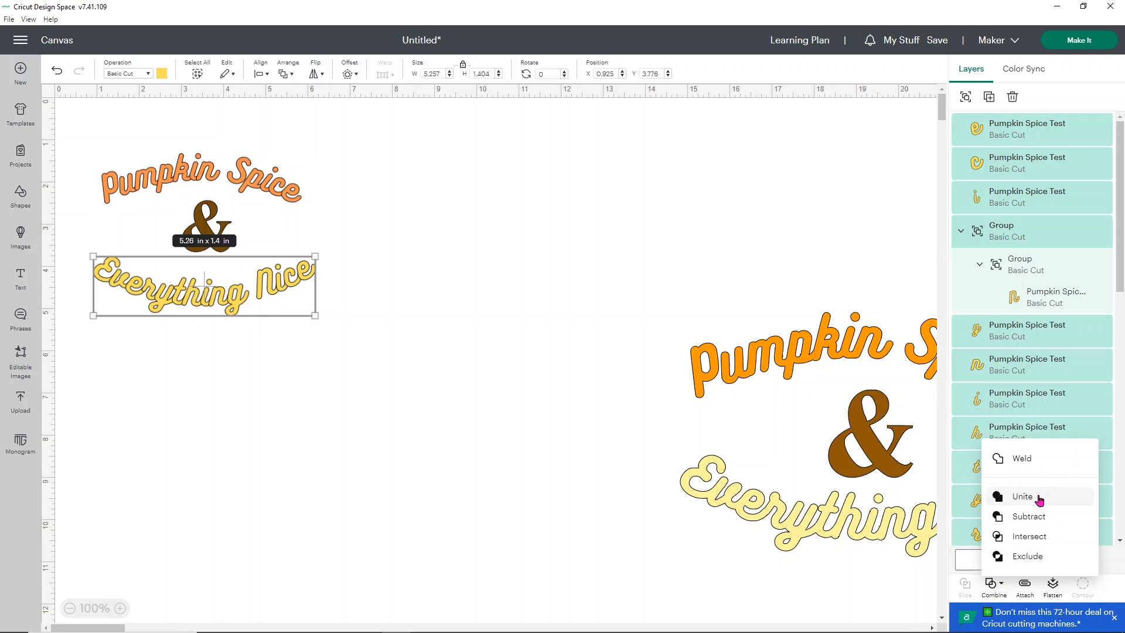
pyautogui.click(1034, 467)
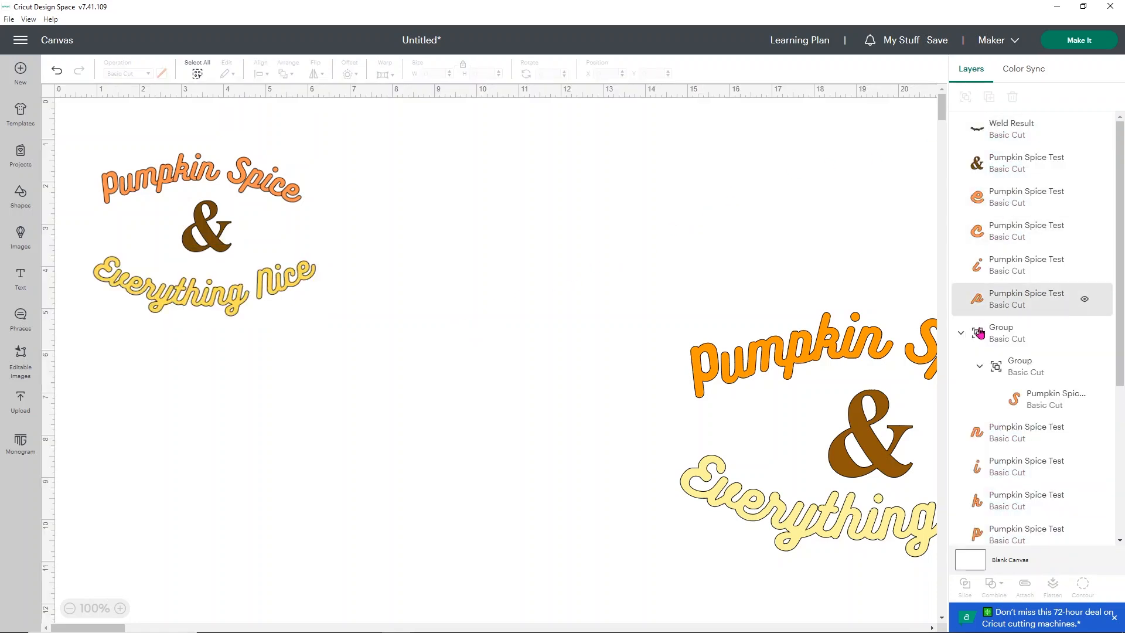
# Step: Weld all the orange "Pumpkin Spice" letters of the uploaded design into one layer
pyautogui.moveTo(94, 136); pyautogui.dragTo(311, 198)
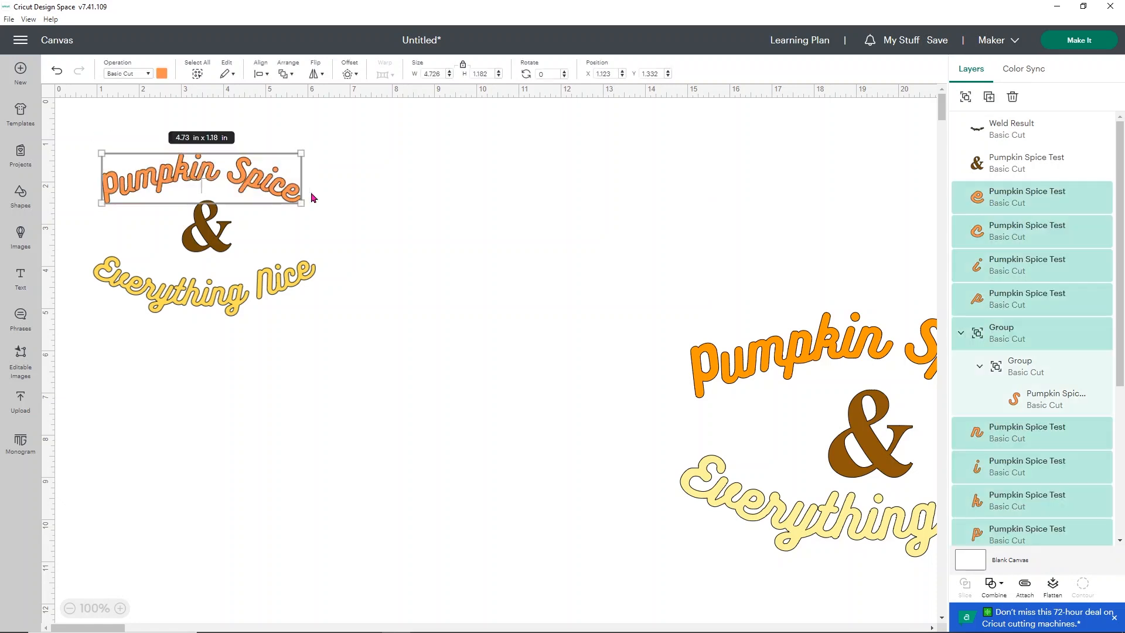
pyautogui.click(991, 586)
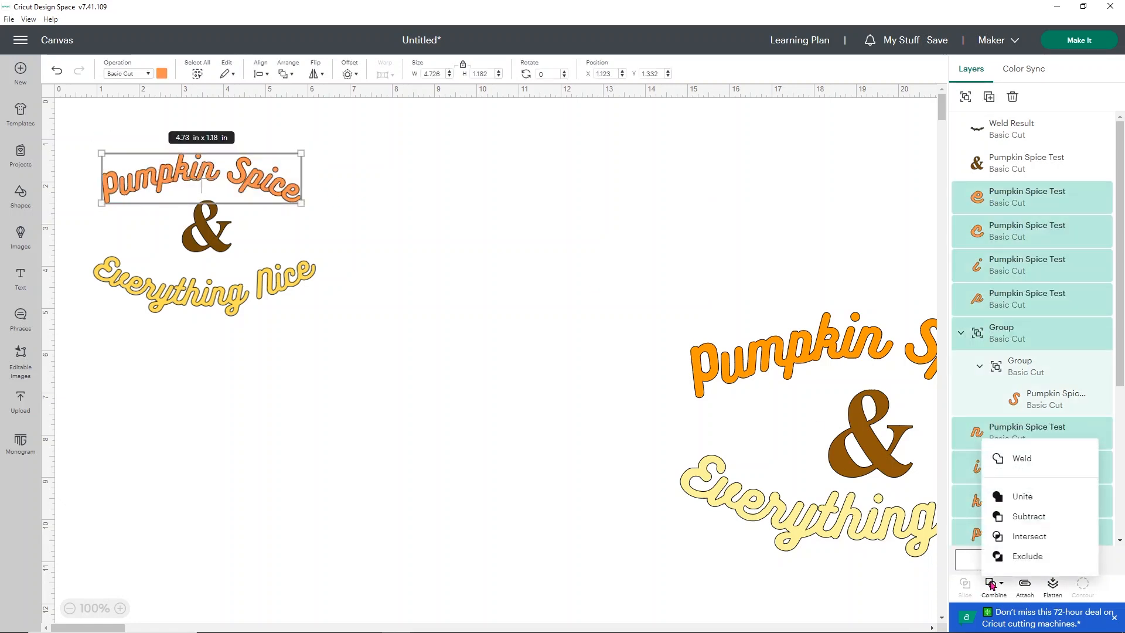
pyautogui.click(1023, 471)
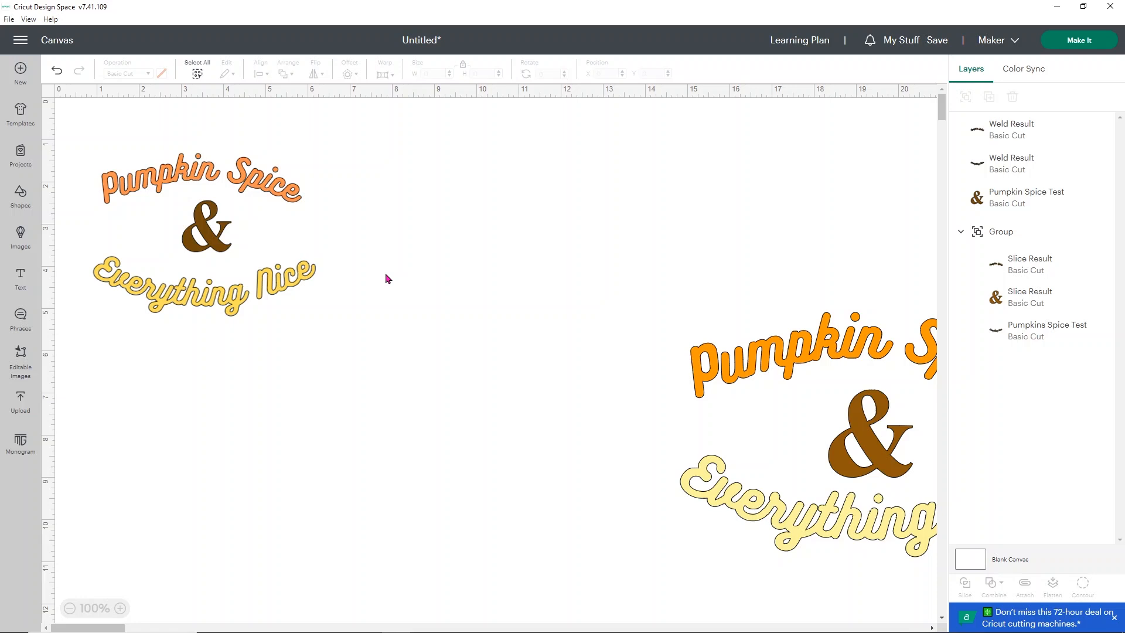
# Step: Hide the sliced design's group, preview the cutting mats for the welded version, and return to the canvas
pyautogui.click(828, 342)
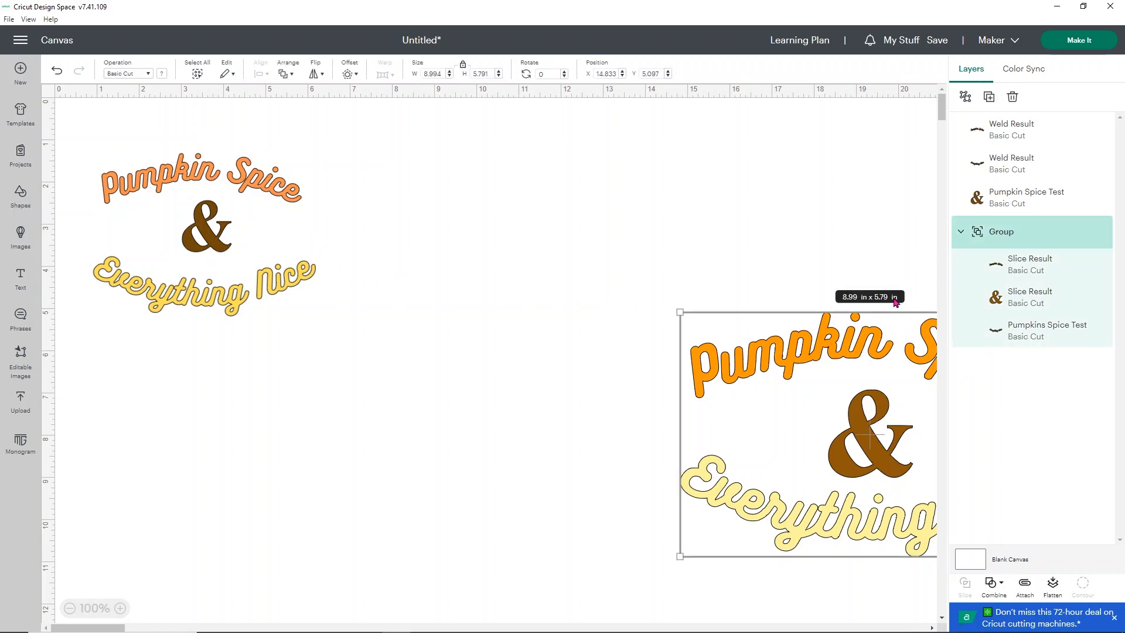
pyautogui.click(1084, 232)
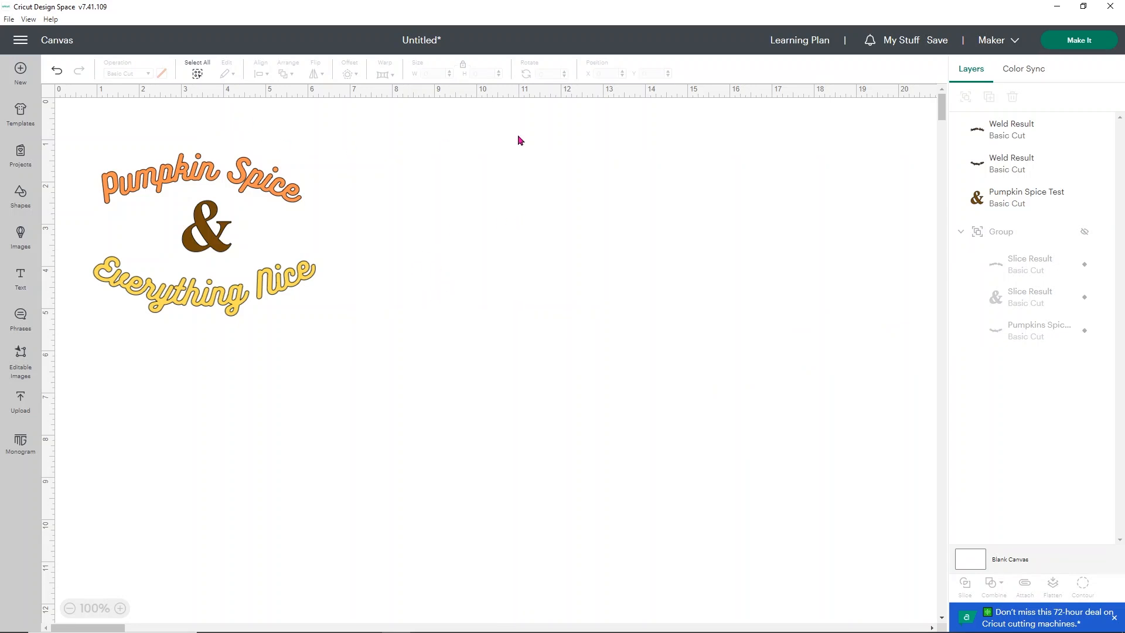
pyautogui.click(1100, 46)
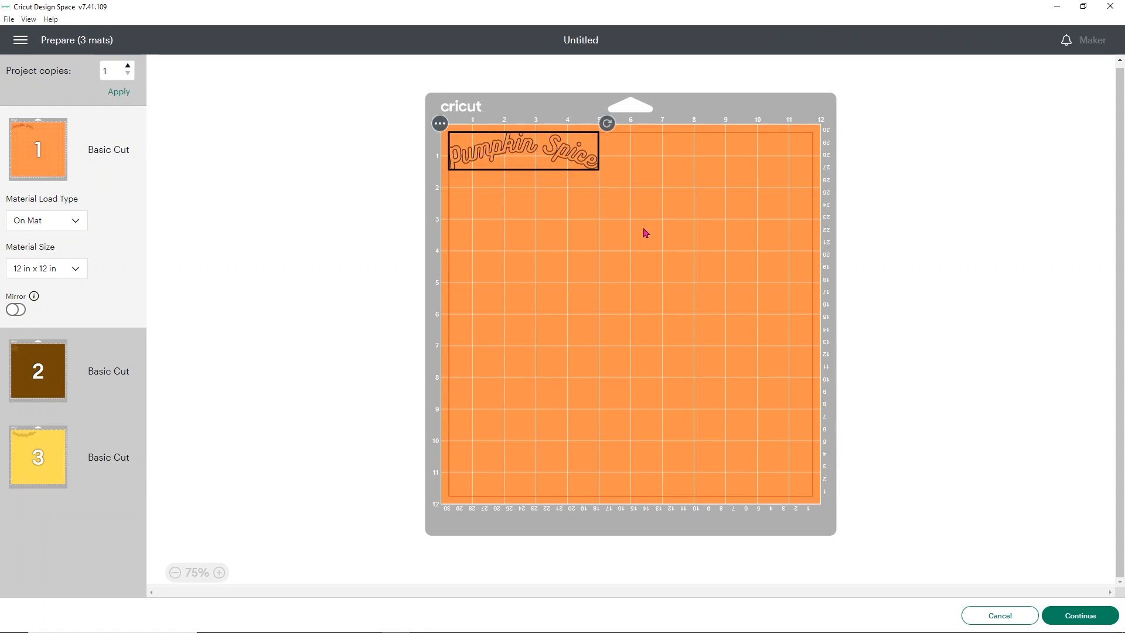
pyautogui.click(1005, 612)
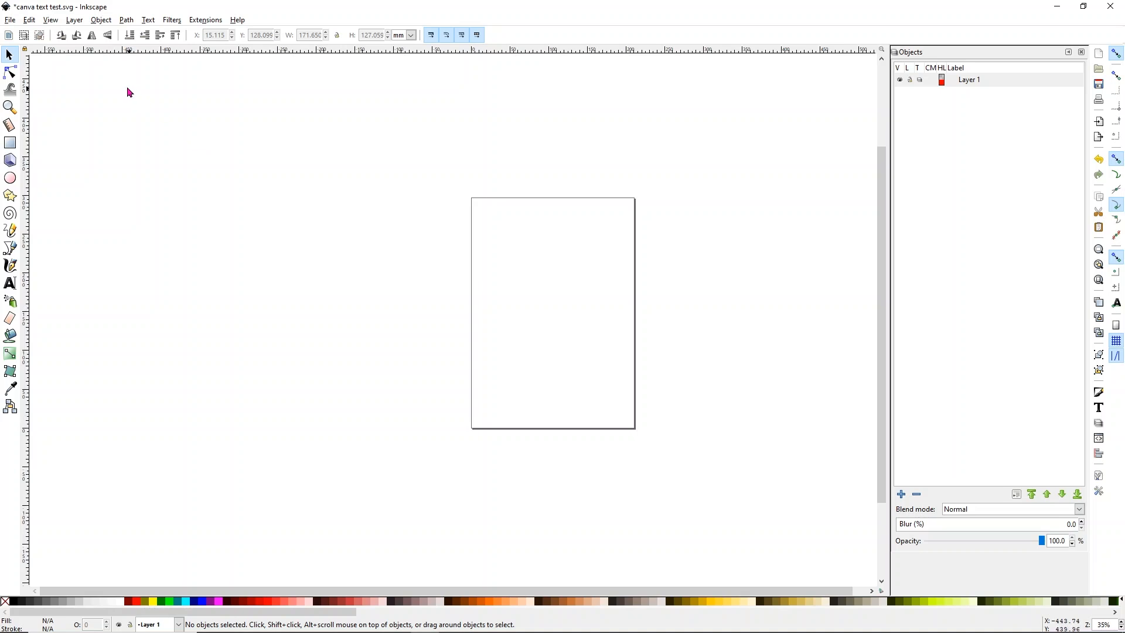
# Step: Switch to Inkscape and import the recent file "Pumpkin Spice TEST" into the open document
pyautogui.click(10, 20)
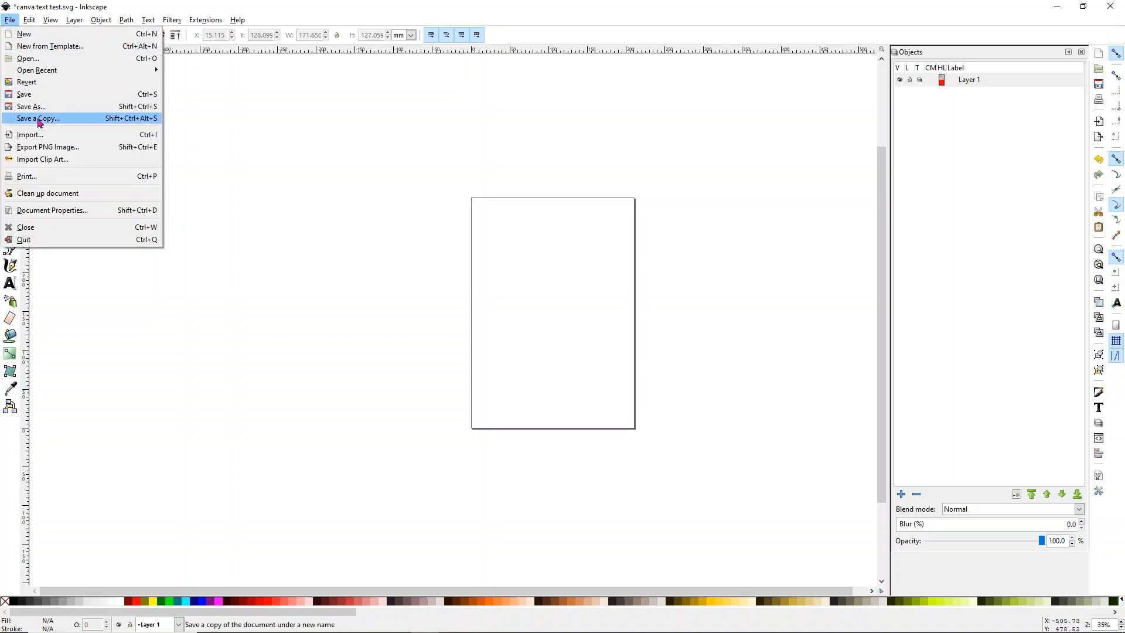
pyautogui.click(44, 141)
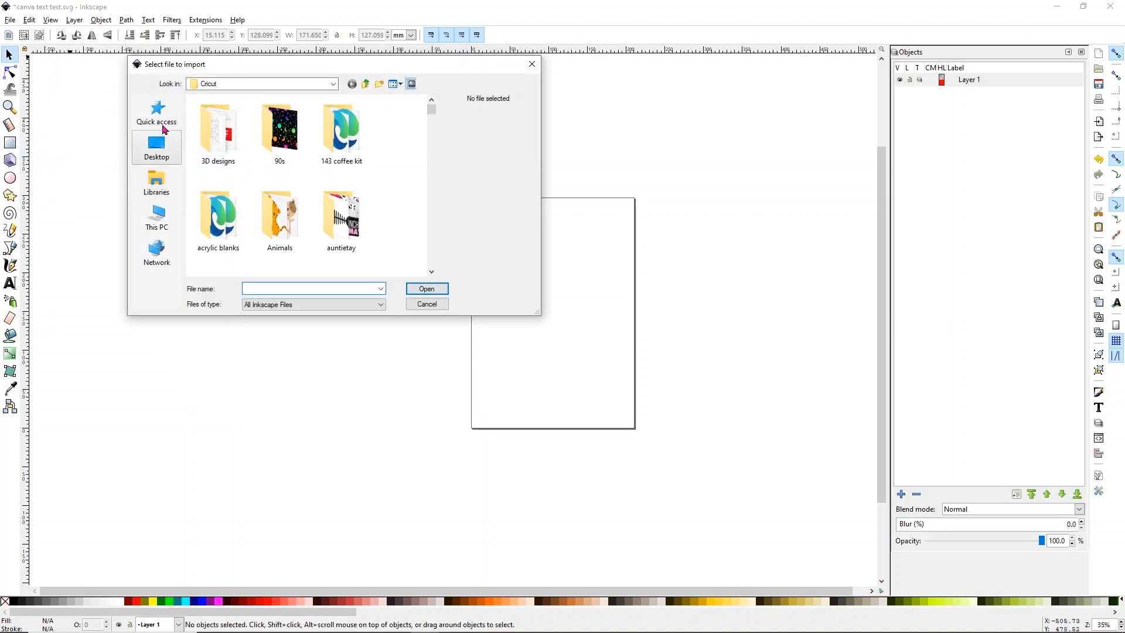
pyautogui.click(167, 124)
pyautogui.scroll(-6, 279, 211)
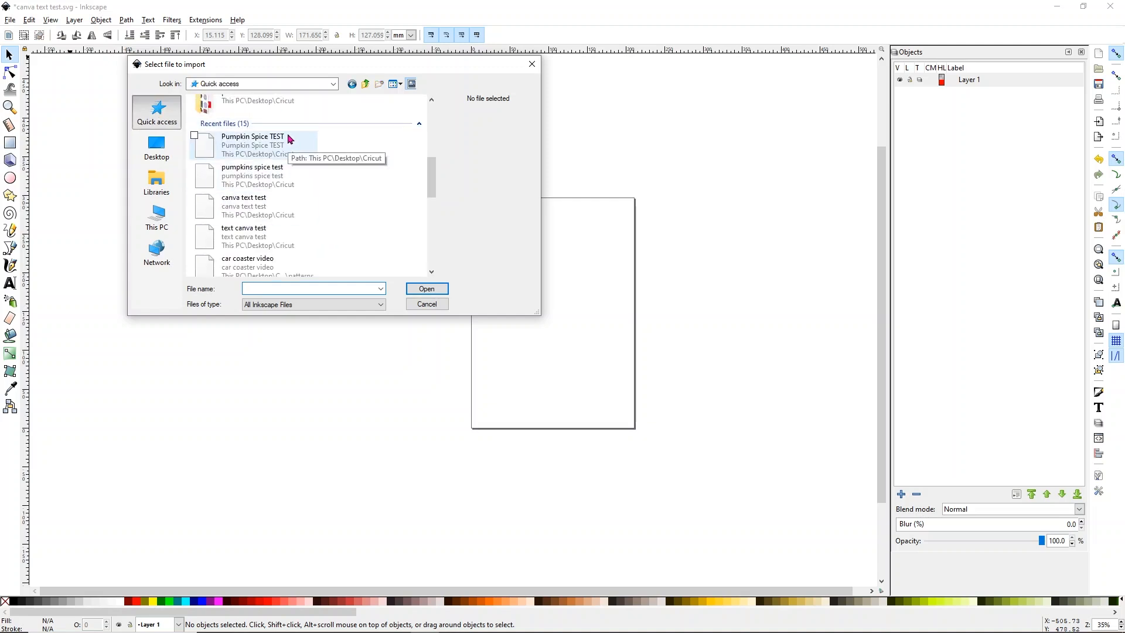
pyautogui.doubleClick(275, 146)
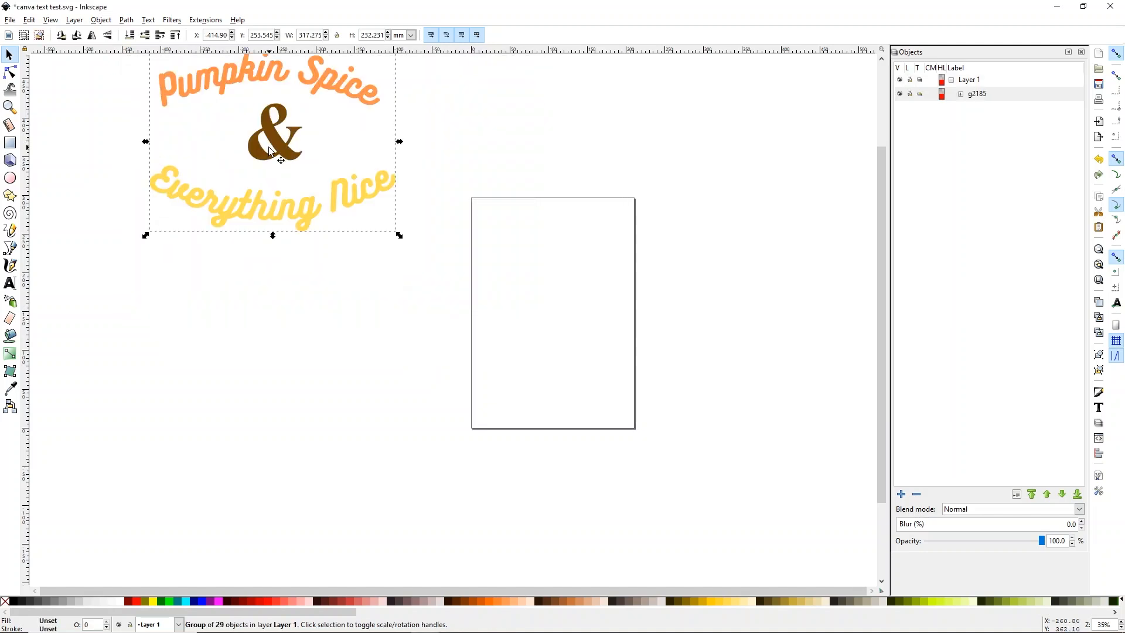
# Step: Move the imported design onto the page, scale it down to about 144 by 118 mm, and place it within the page width
pyautogui.moveTo(269, 152); pyautogui.dragTo(594, 322)
pyautogui.scroll(3, 550, 266)
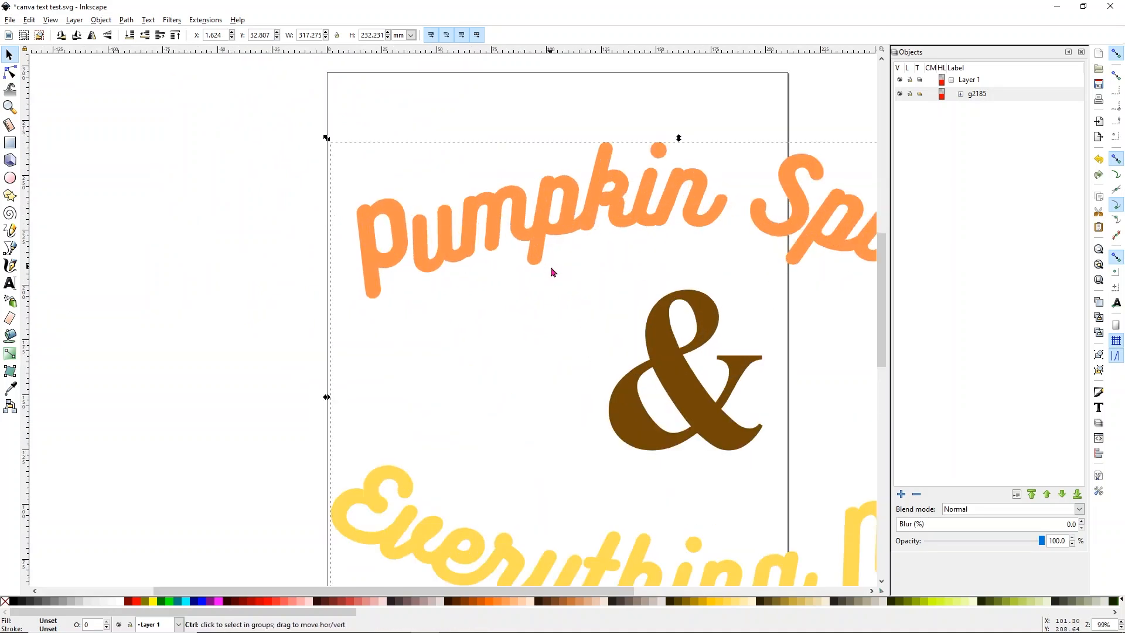
pyautogui.moveTo(326, 138); pyautogui.dragTo(515, 265)
pyautogui.moveTo(651, 293); pyautogui.dragTo(554, 225)
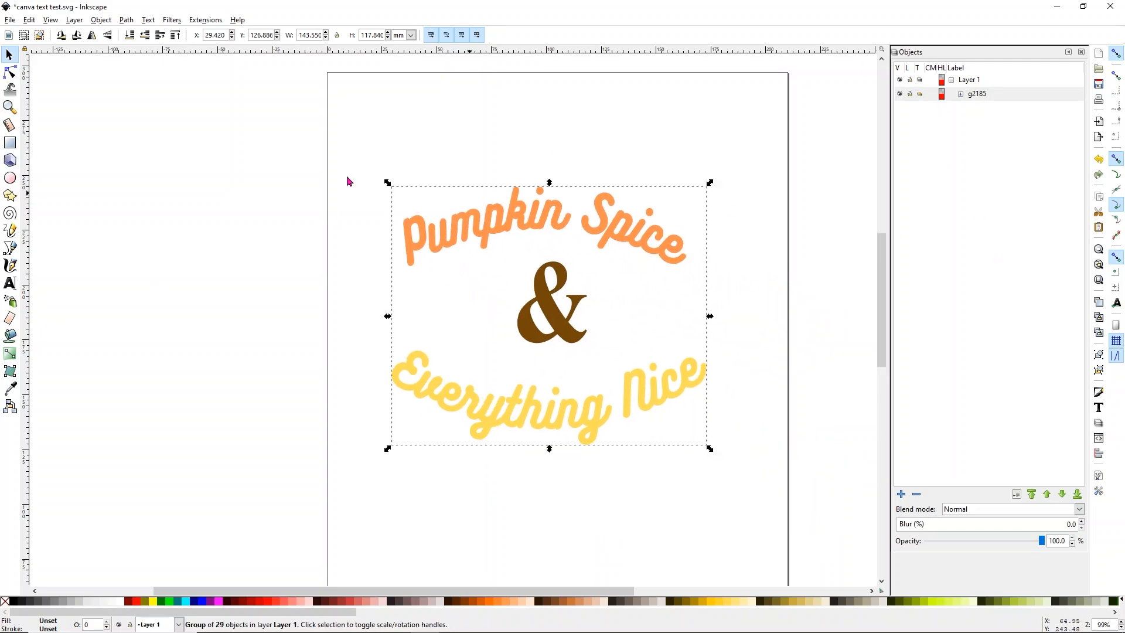
# Step: Select the imported design's group g2185 in the object list and ungroup it into its letter groups
pyautogui.click(101, 20)
pyautogui.click(111, 34)
pyautogui.click(952, 80)
pyautogui.click(952, 80)
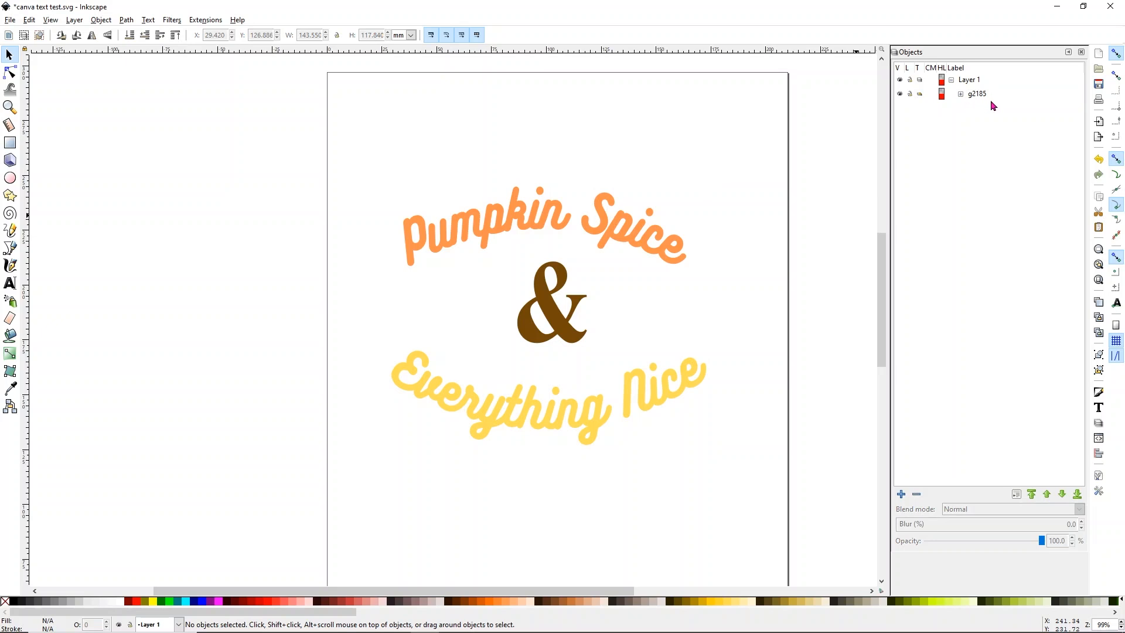
pyautogui.click(979, 94)
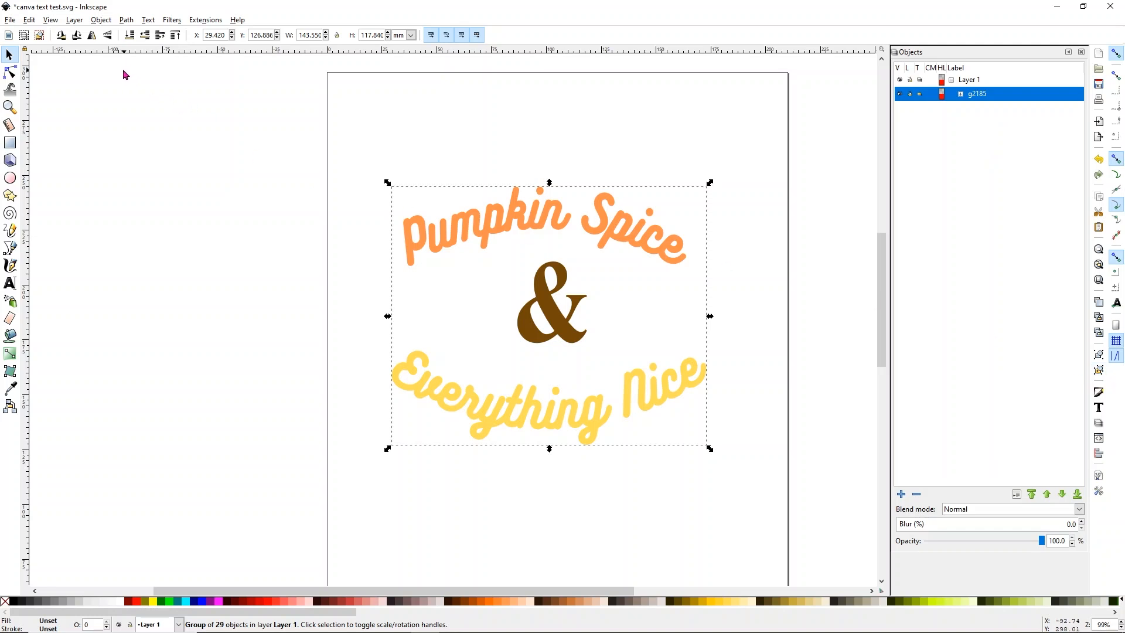
pyautogui.click(104, 21)
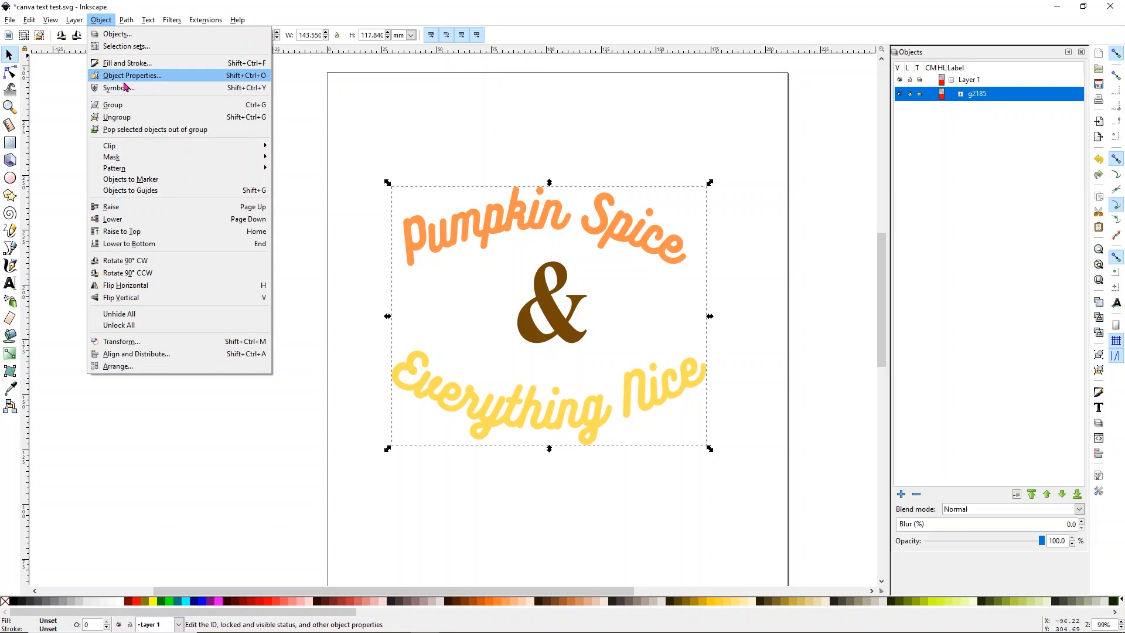
pyautogui.click(124, 122)
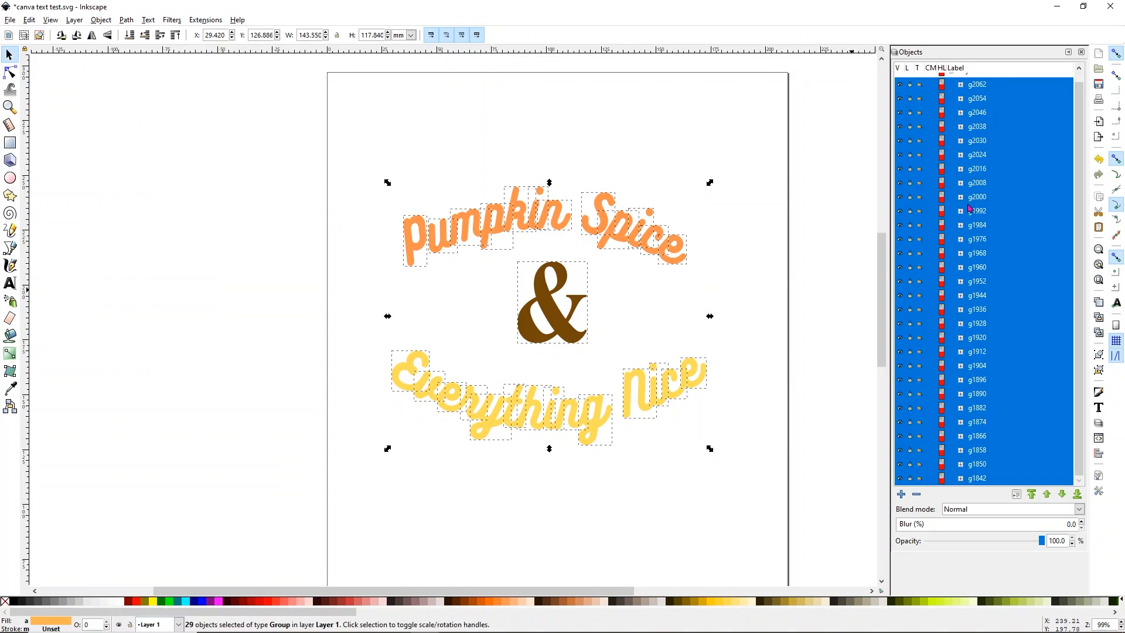
pyautogui.scroll(1, 983, 361)
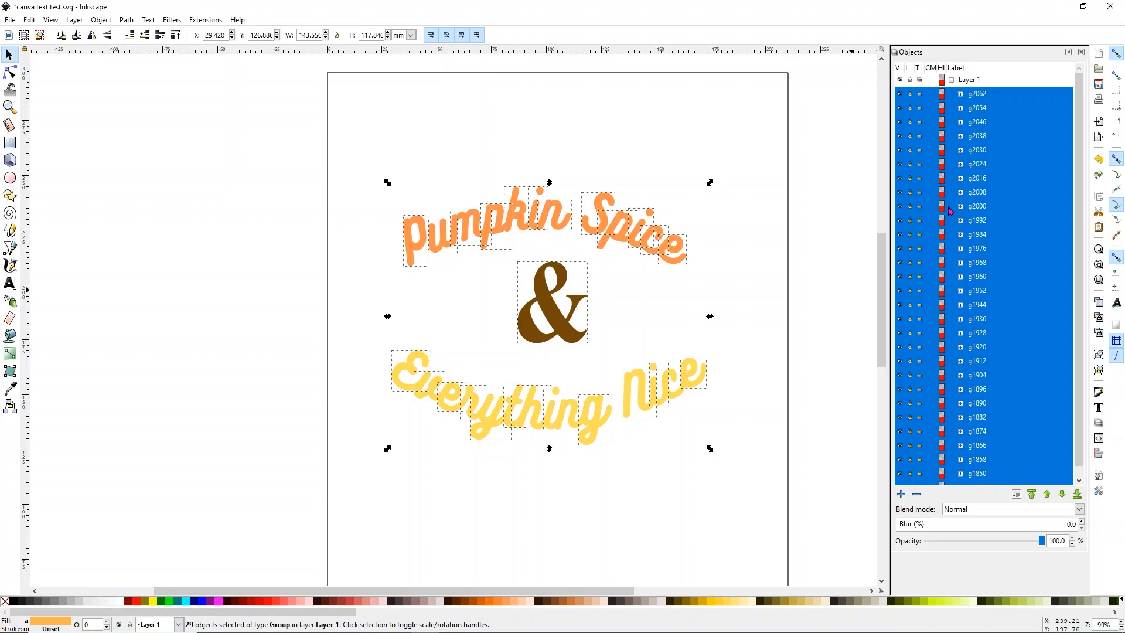
# Step: Ungroup all the selected letter groups two more levels
pyautogui.click(1099, 374)
pyautogui.click(101, 20)
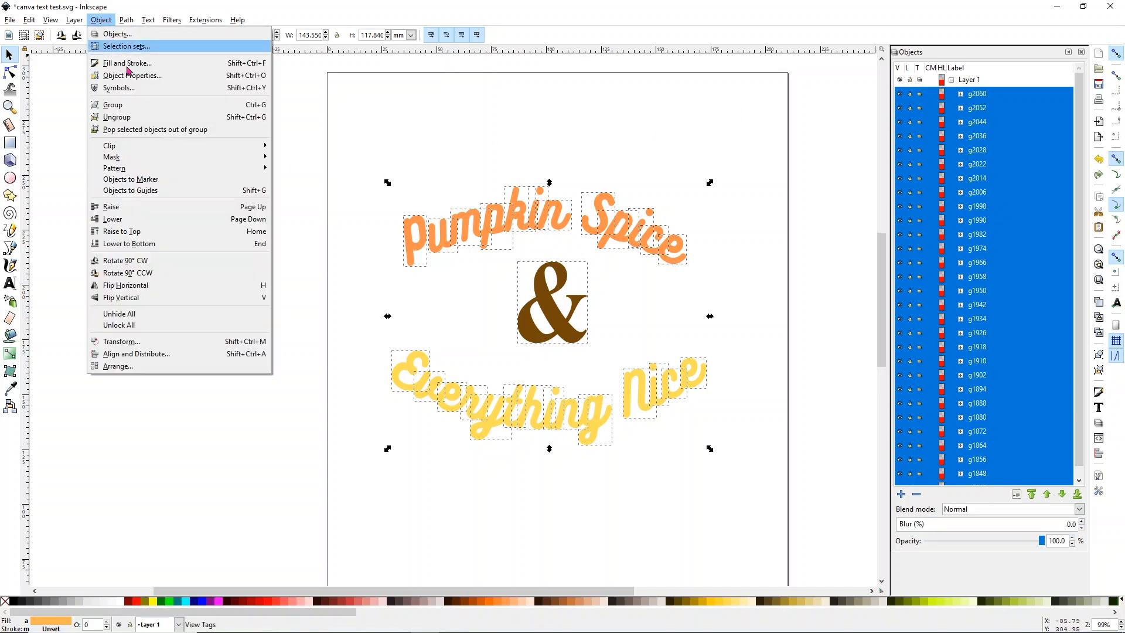
pyautogui.click(128, 120)
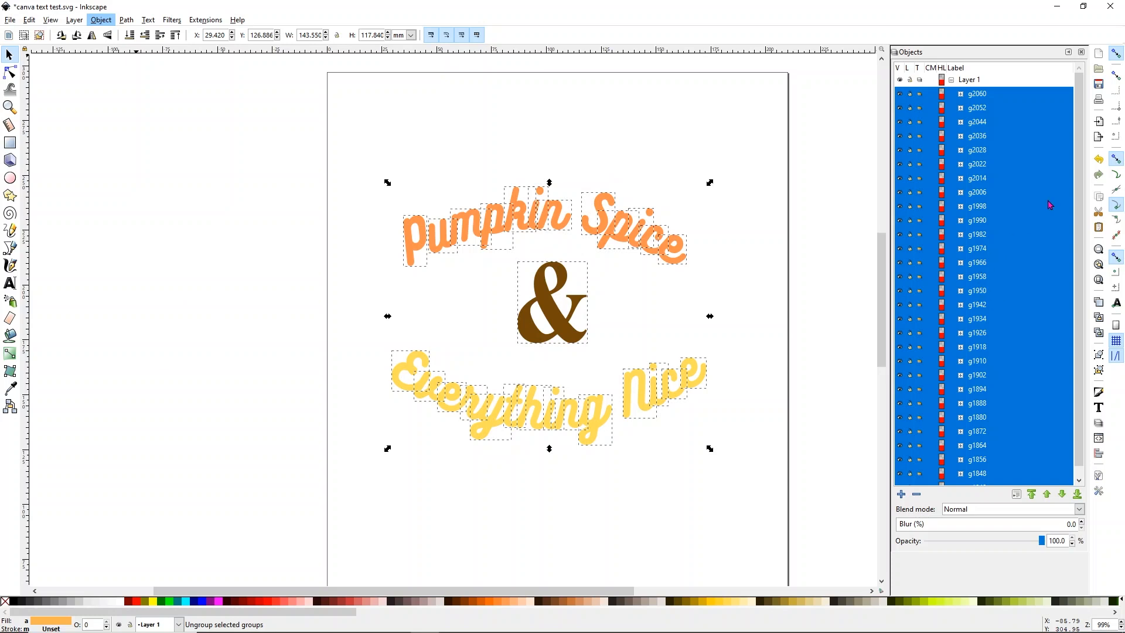
# Step: Expand letter group g2058 to check what it still contains, and collapse it again
pyautogui.click(1064, 156)
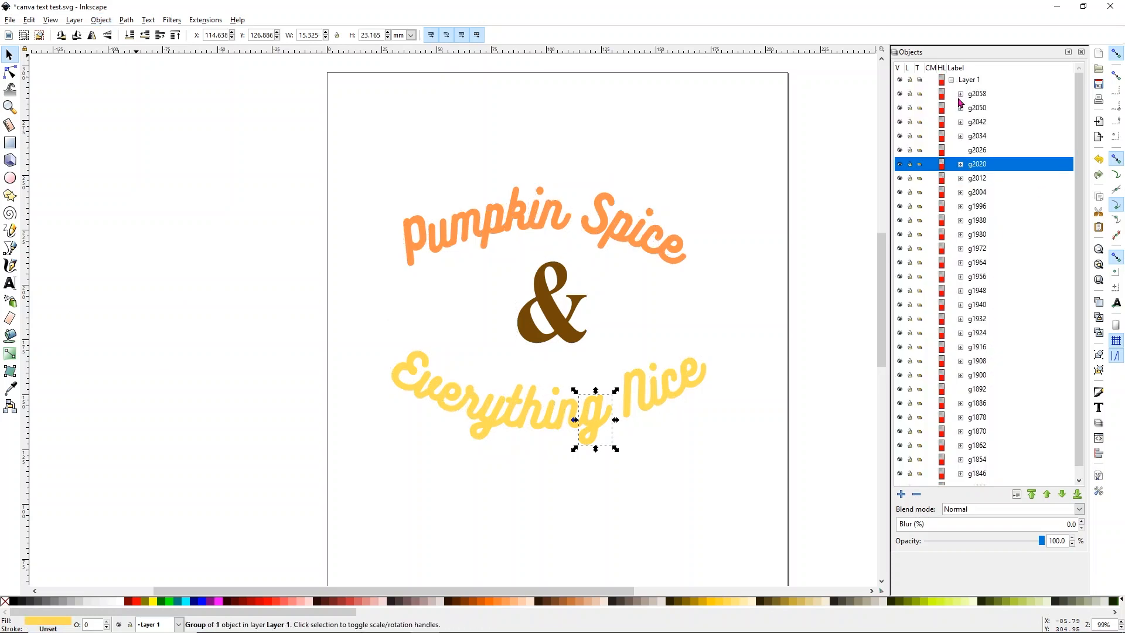
pyautogui.click(961, 94)
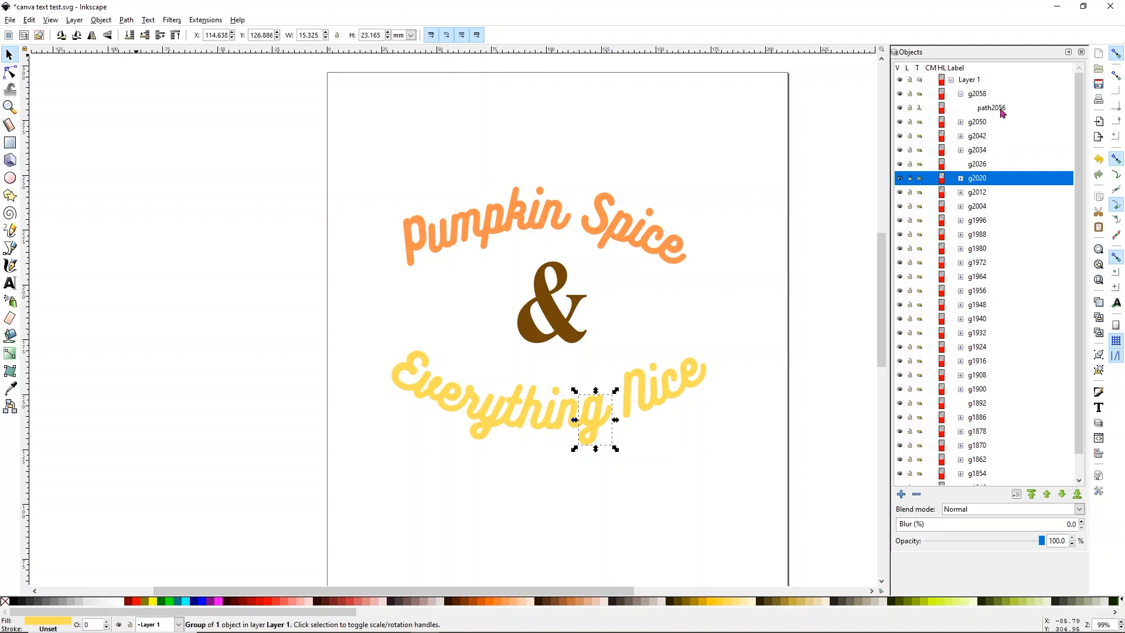
pyautogui.click(960, 95)
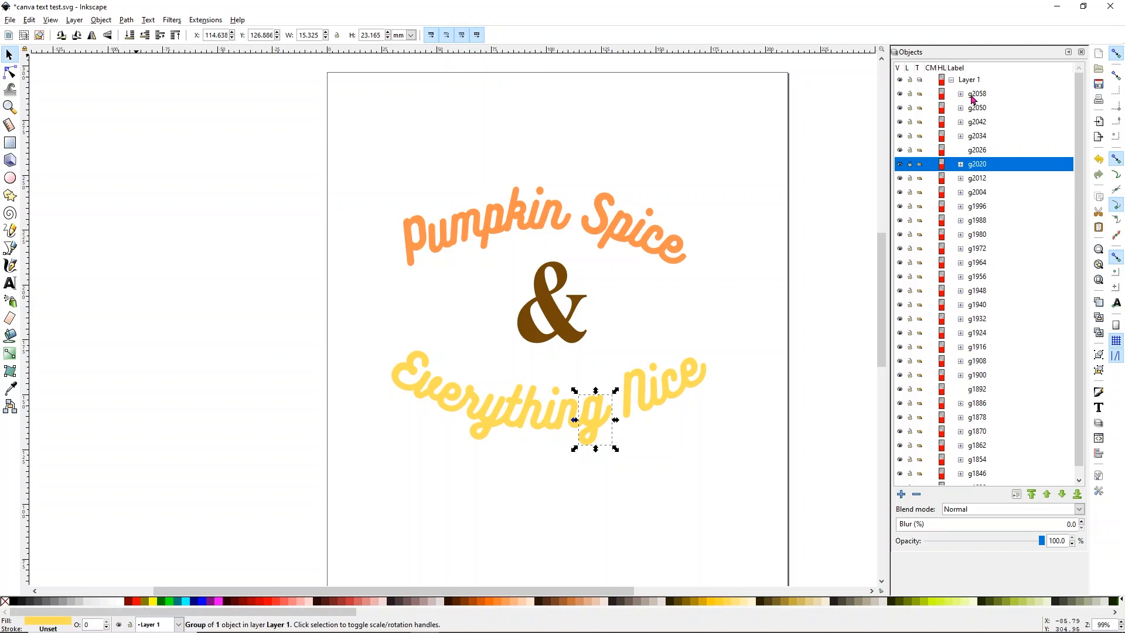
# Step: Ungroup the remaining letter groups in three batches, g2058 to g1980, g1972 to g1900 and g1892 to g1838, then clear the selection
pyautogui.click(974, 96)
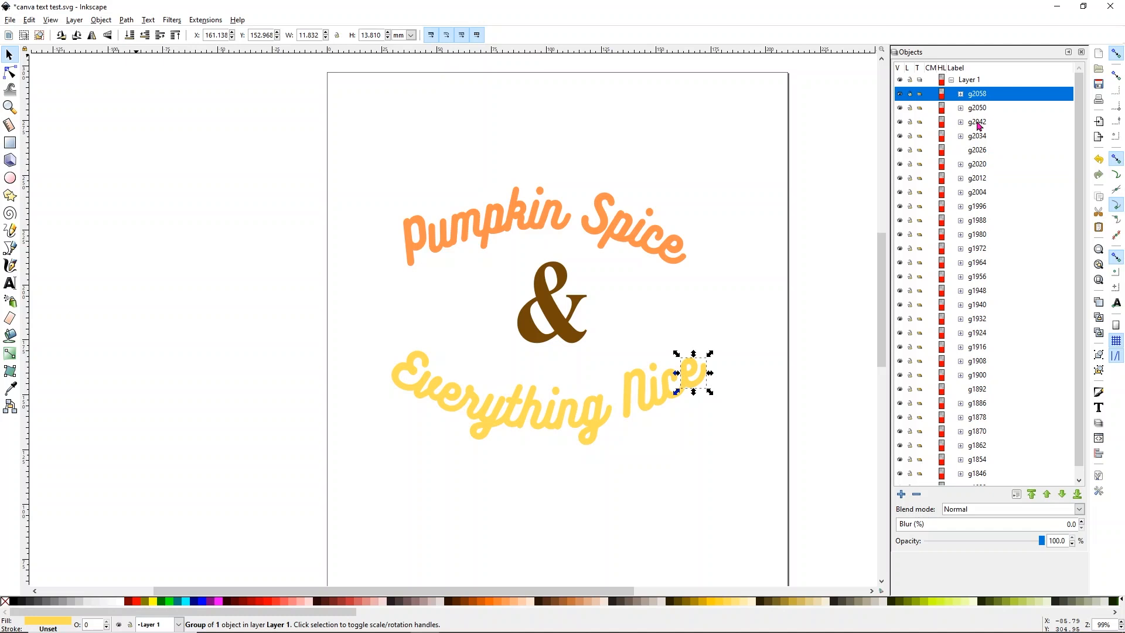
pyautogui.keyDown('shift'); pyautogui.click(987, 235); pyautogui.keyUp('shift')
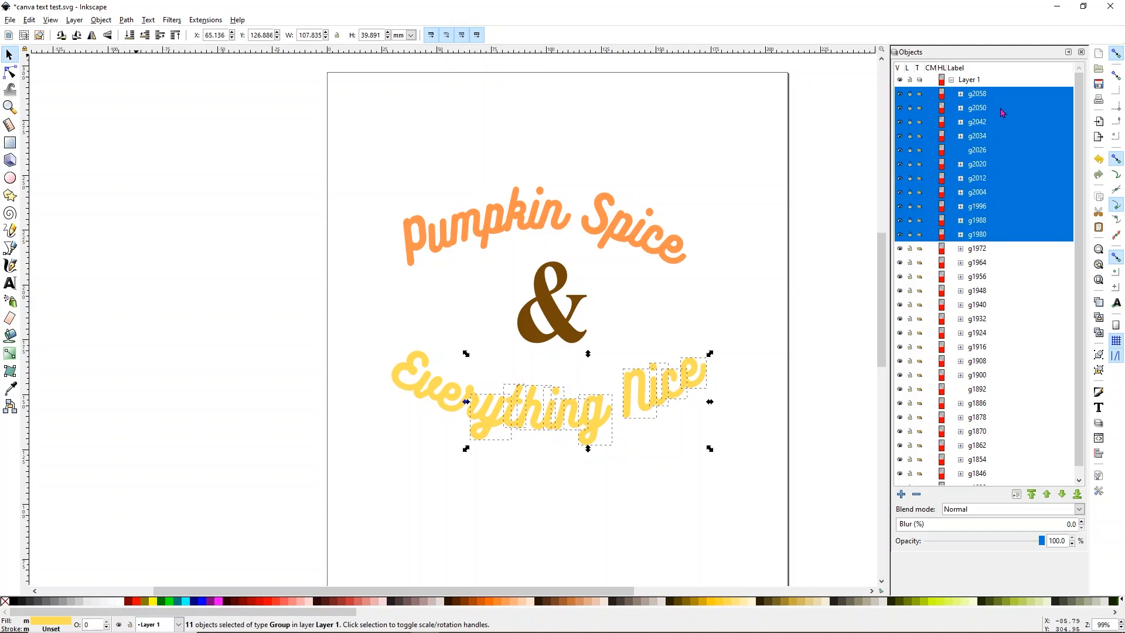
pyautogui.click(1098, 371)
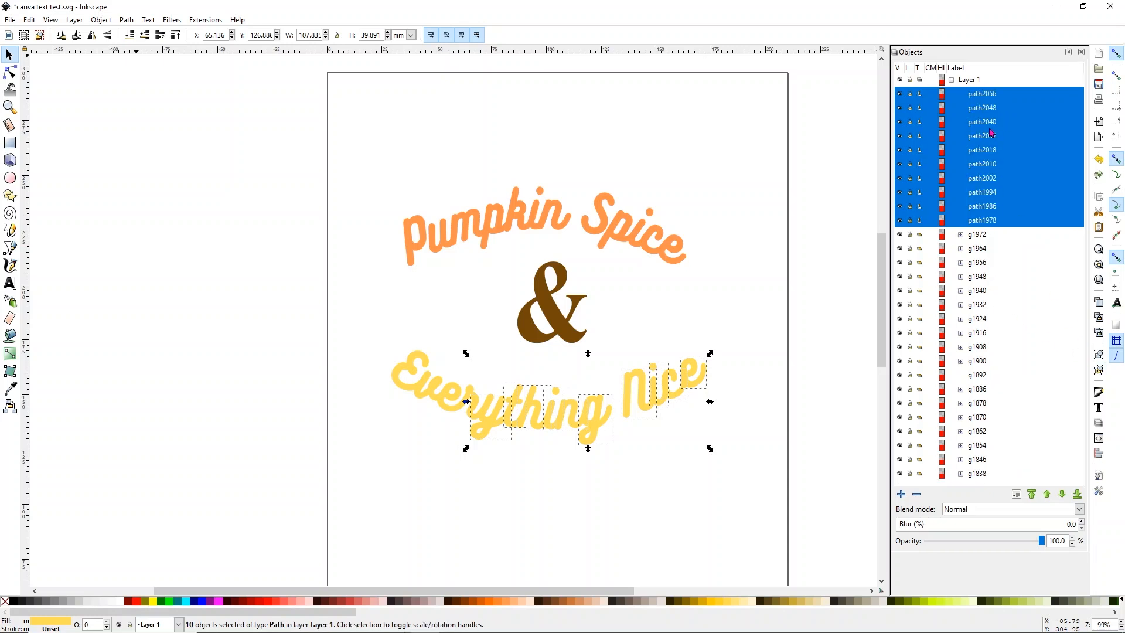
pyautogui.click(971, 235)
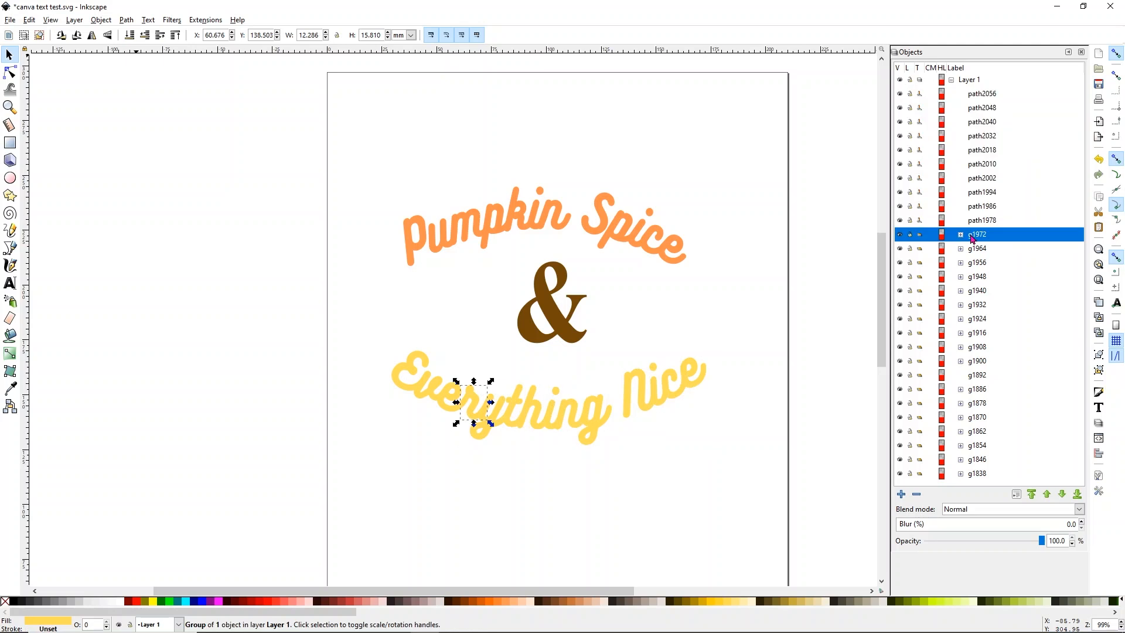
pyautogui.keyDown('shift'); pyautogui.click(978, 362); pyautogui.keyUp('shift')
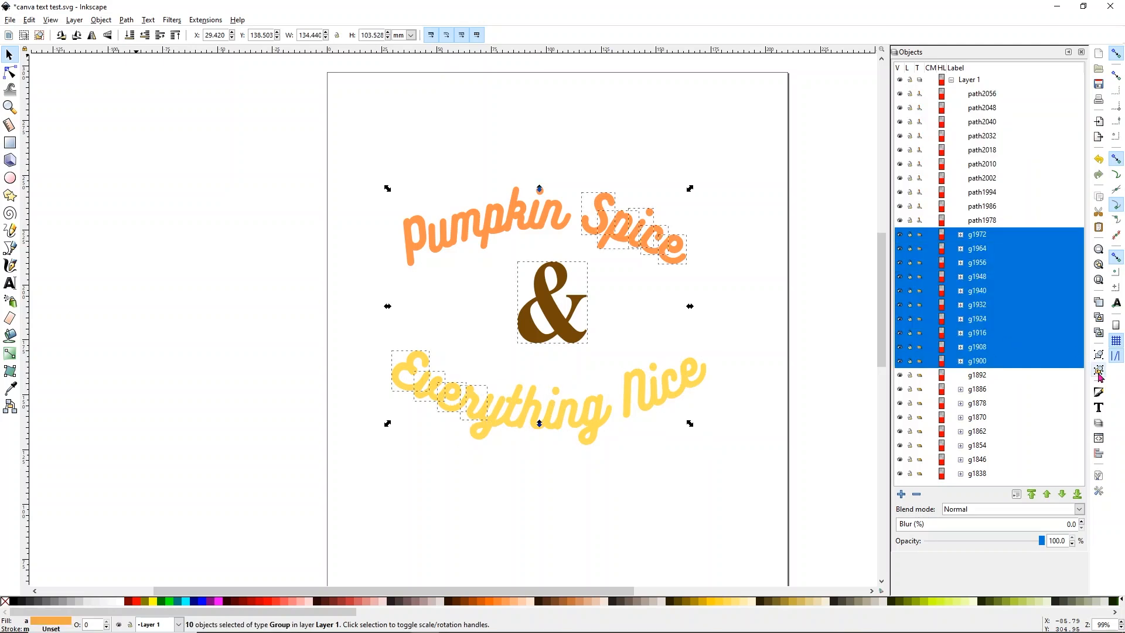
pyautogui.click(1099, 371)
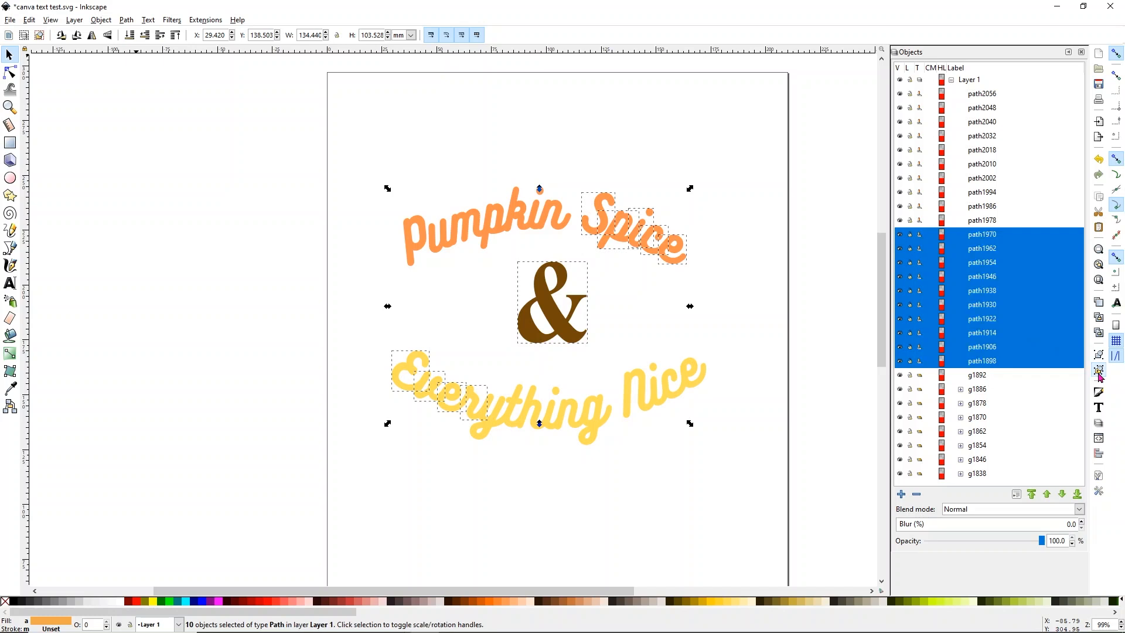
pyautogui.click(986, 376)
pyautogui.keyDown('shift'); pyautogui.click(976, 474); pyautogui.keyUp('shift')
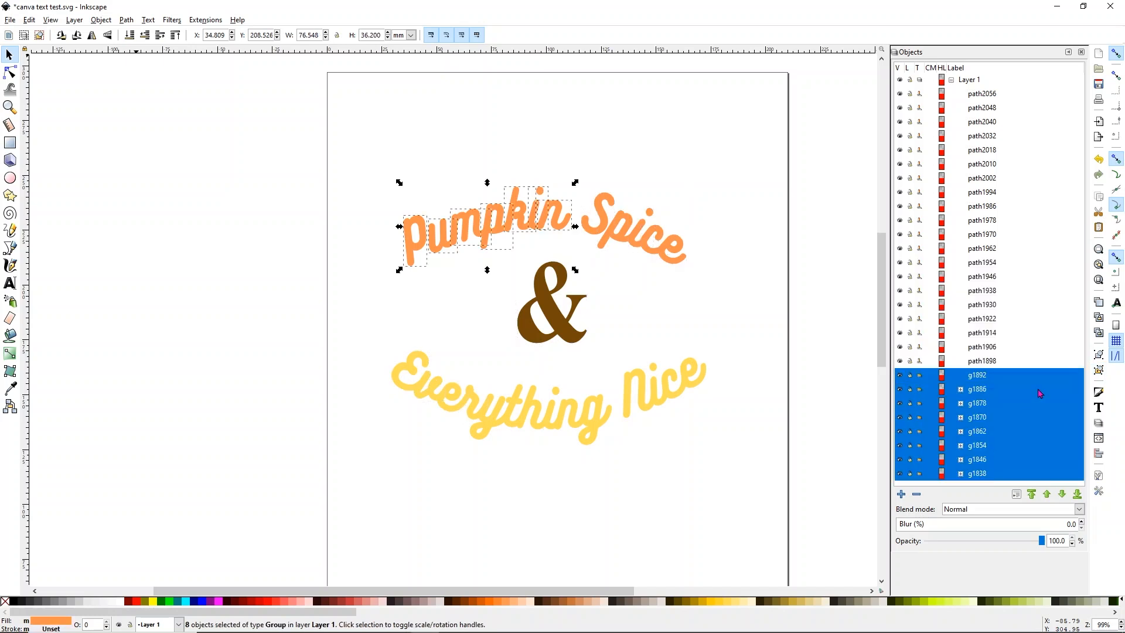
pyautogui.click(1099, 372)
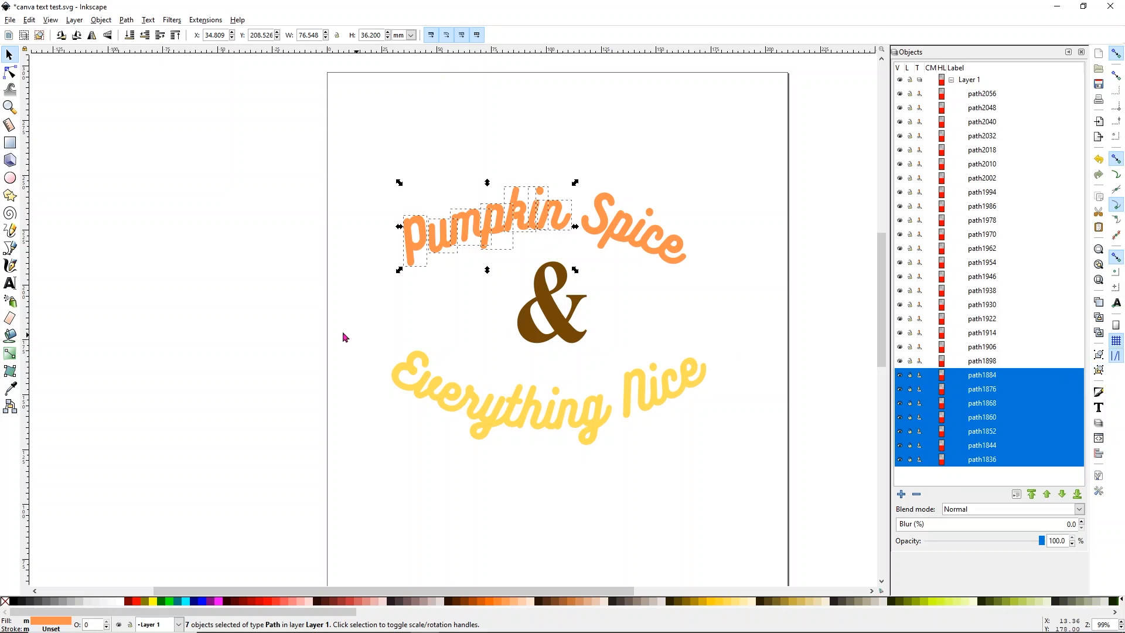
pyautogui.click(221, 294)
# Step: Go through the letter paths in the object list from path2056 to path1938 to identify which letters belong to each line
pyautogui.click(982, 98)
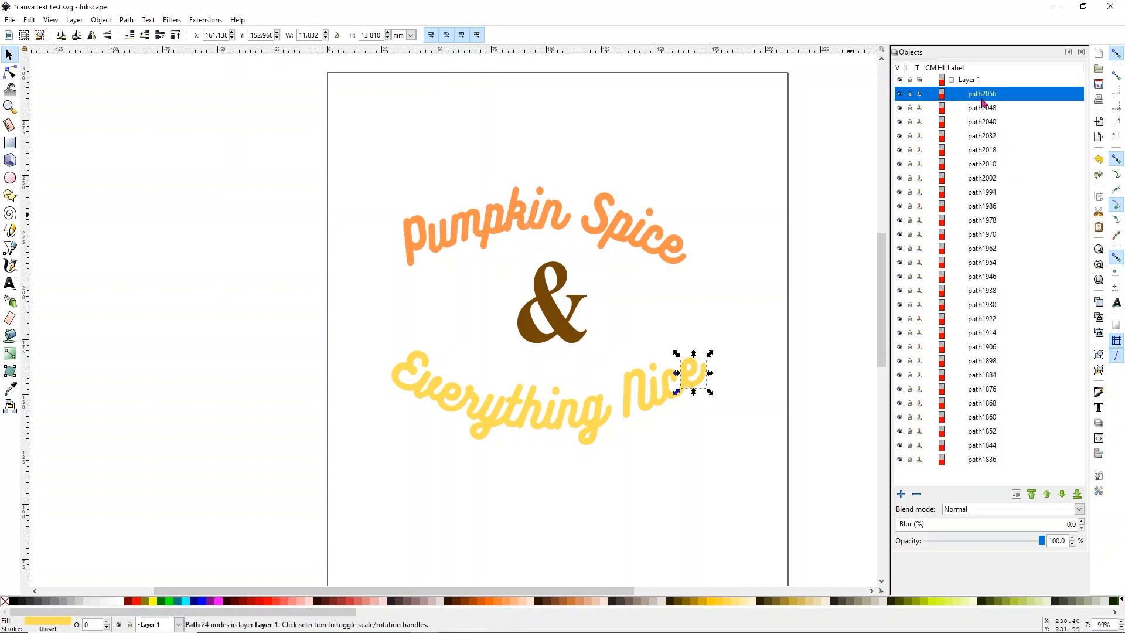
pyautogui.click(985, 109)
pyautogui.click(984, 135)
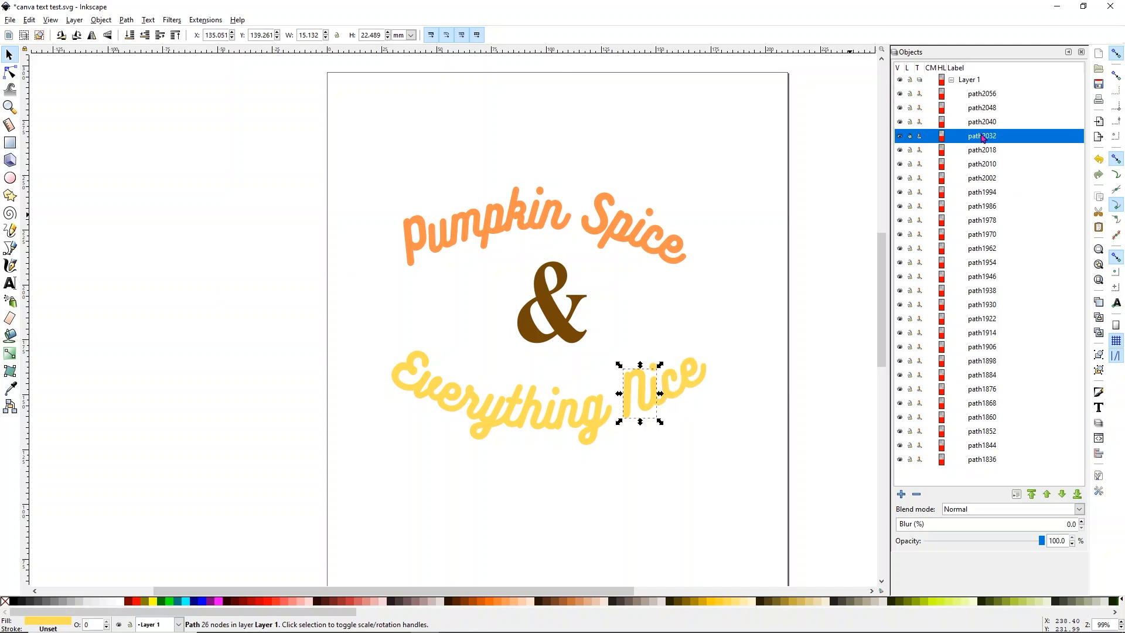
pyautogui.click(977, 154)
pyautogui.click(979, 179)
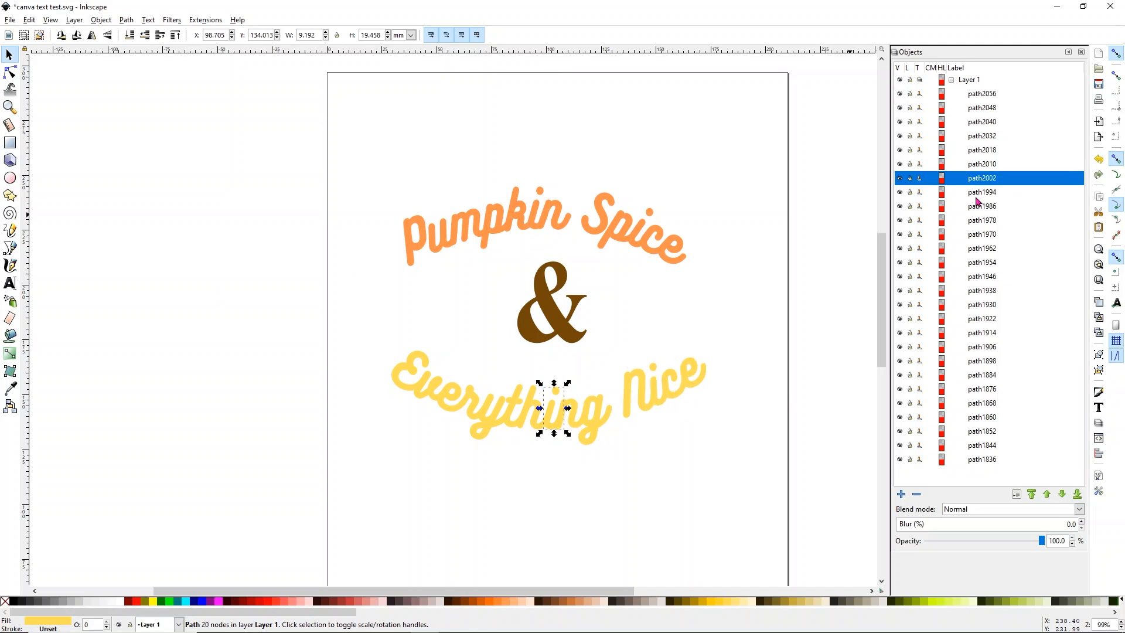
pyautogui.click(977, 195)
pyautogui.click(973, 224)
pyautogui.click(970, 238)
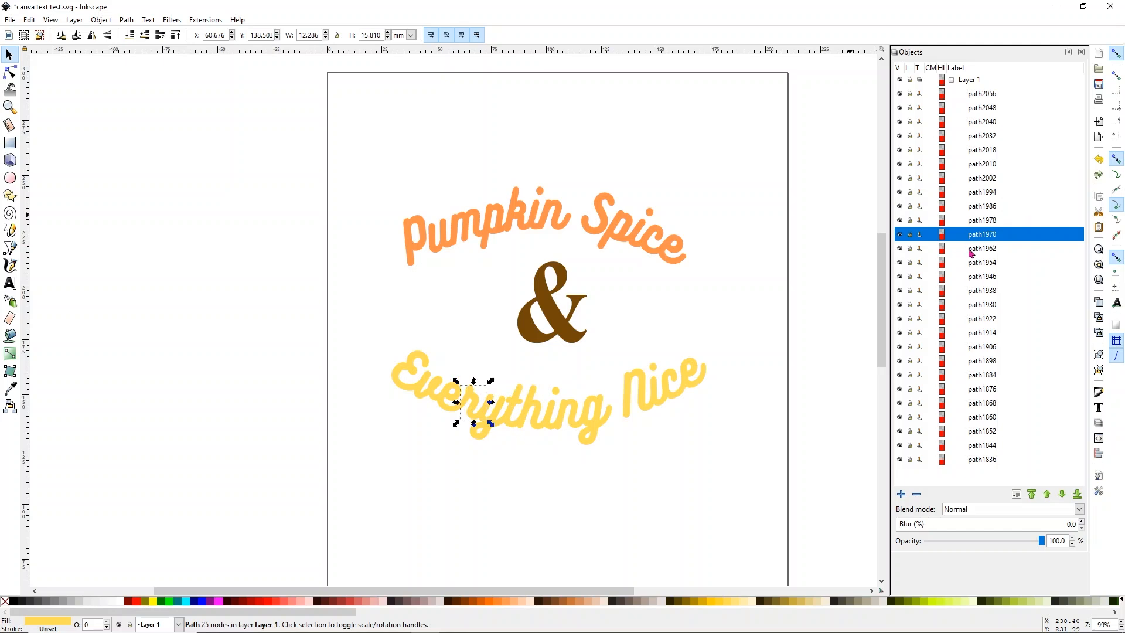
pyautogui.click(975, 264)
pyautogui.click(983, 290)
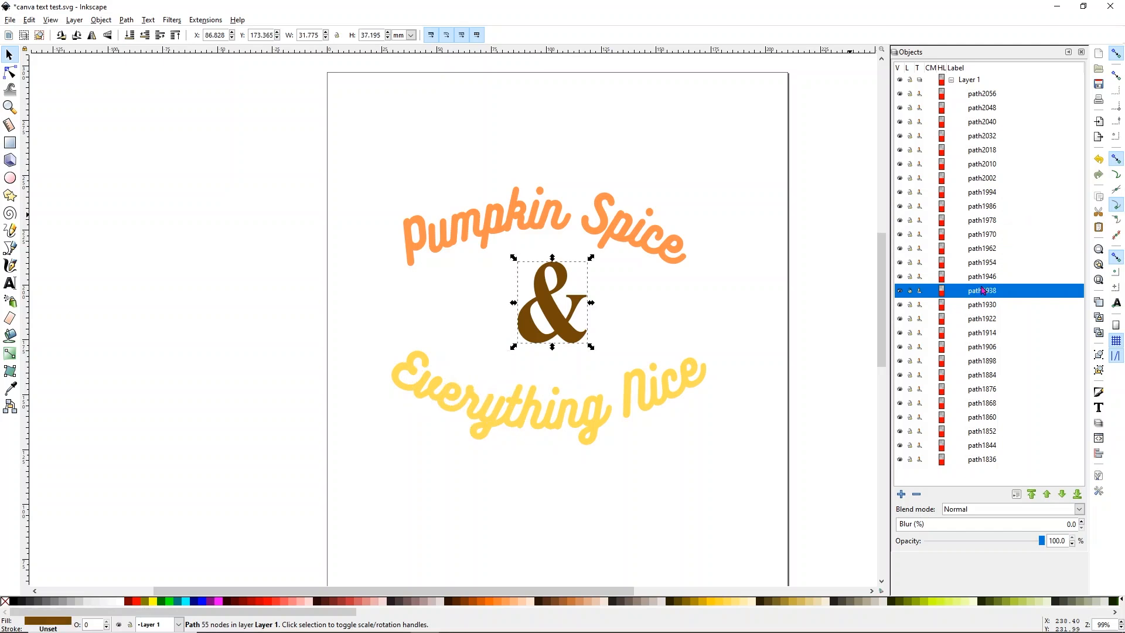
# Step: Select the yellow "Everything Nice" letter paths, path1946 to path2056, and merge them into one path with Union
pyautogui.click(982, 281)
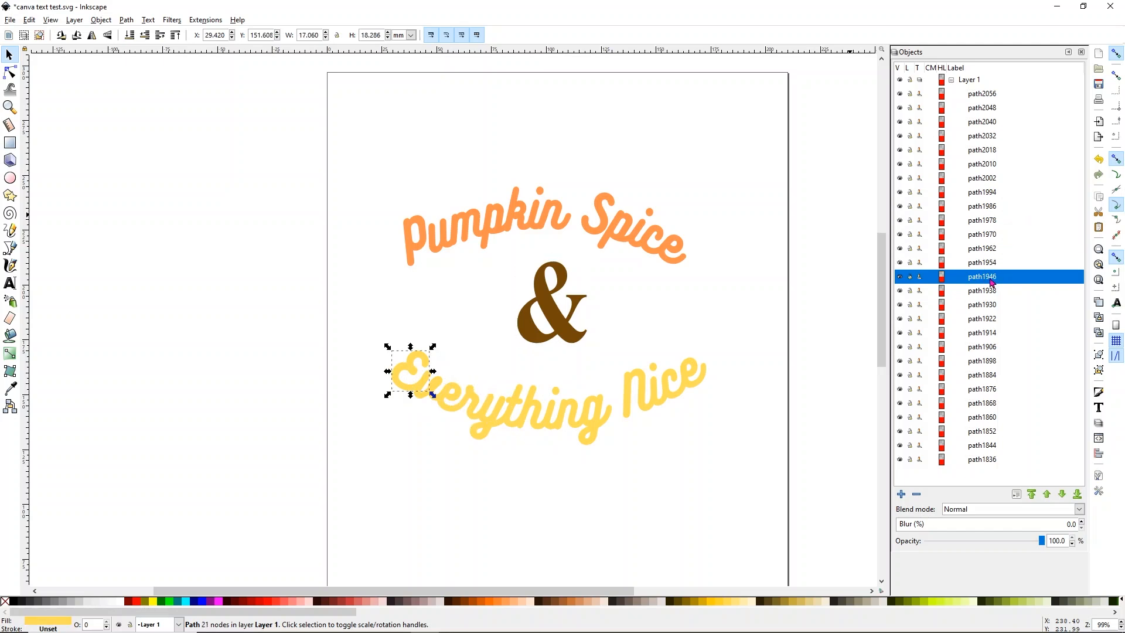
pyautogui.keyDown('shift'); pyautogui.click(993, 96); pyautogui.keyUp('shift')
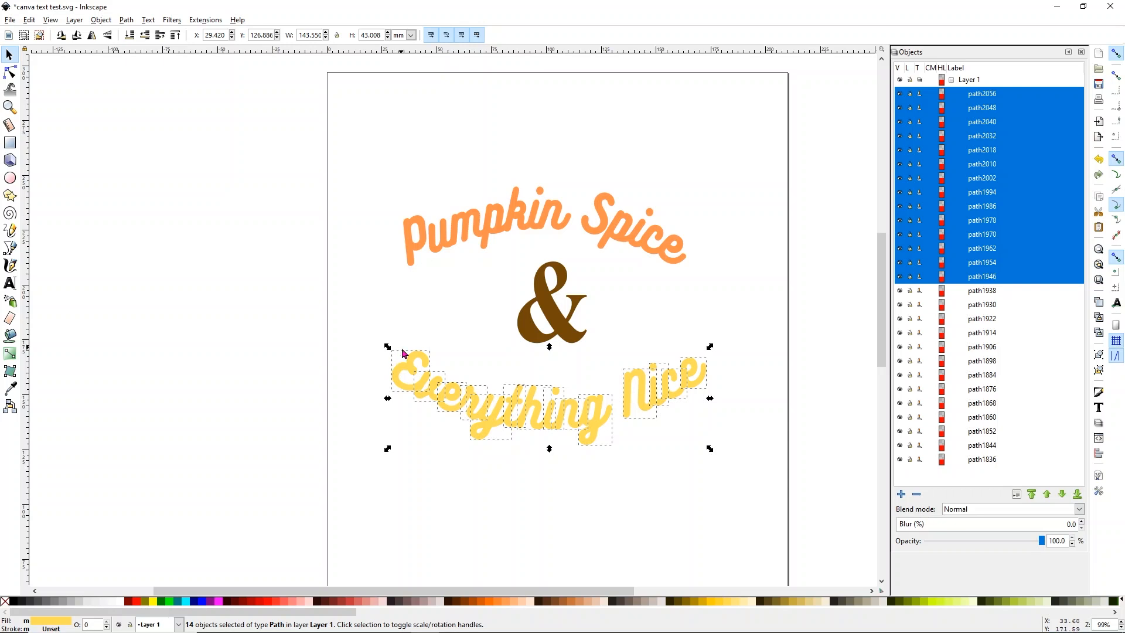
pyautogui.click(128, 20)
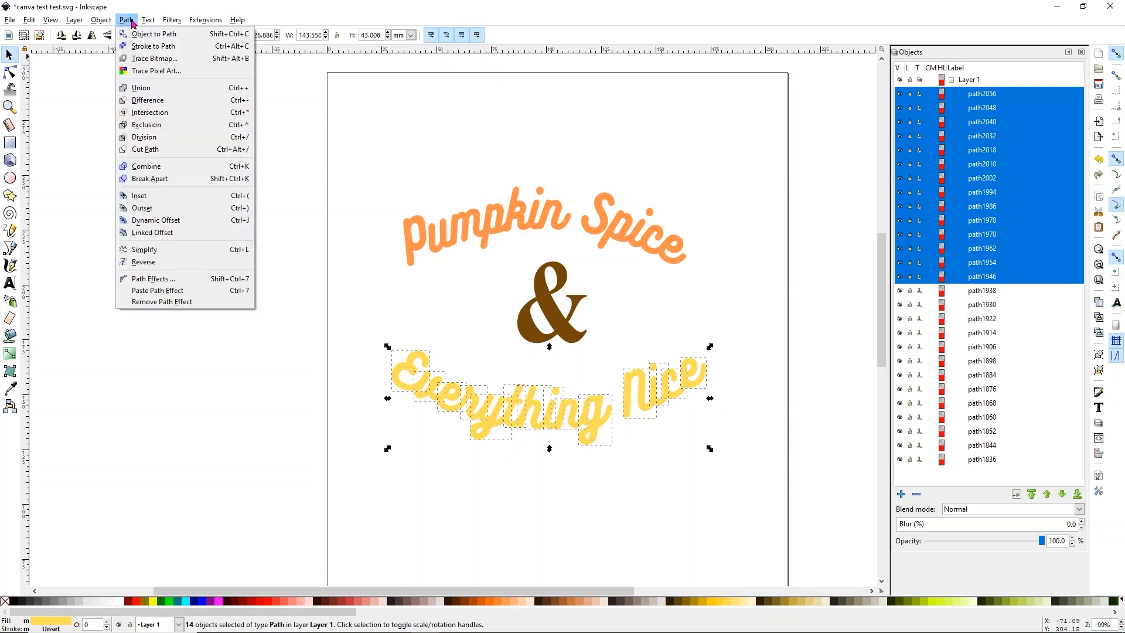
pyautogui.click(140, 89)
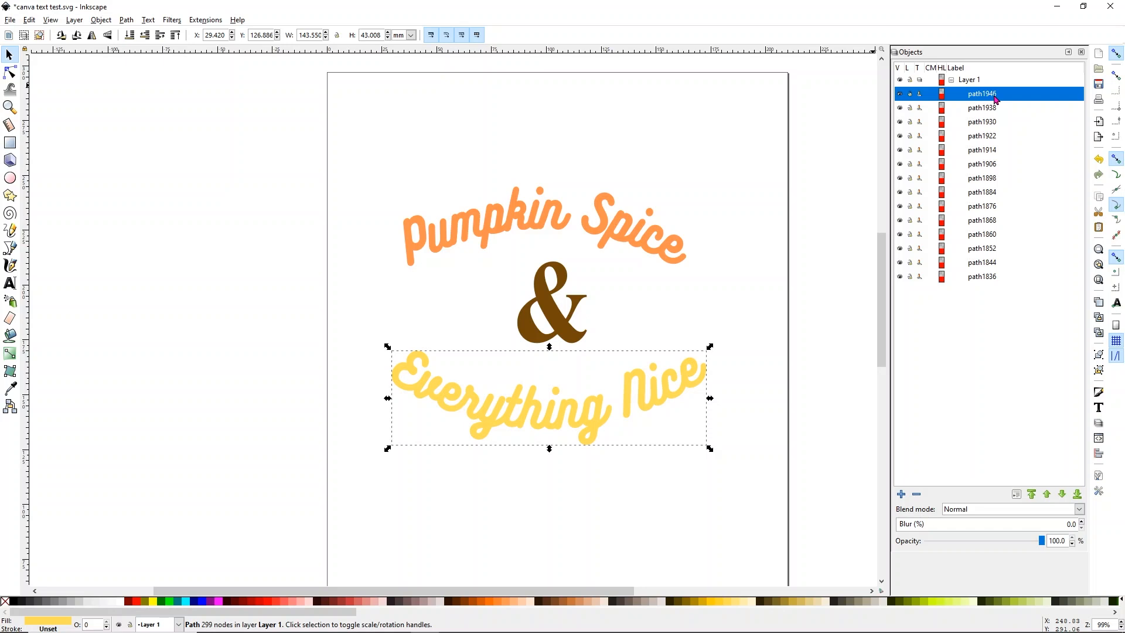
# Step: Select the orange "Pumpkin Spice" letter paths, path1930 to path1836, and merge them into one path with Union
pyautogui.click(987, 113)
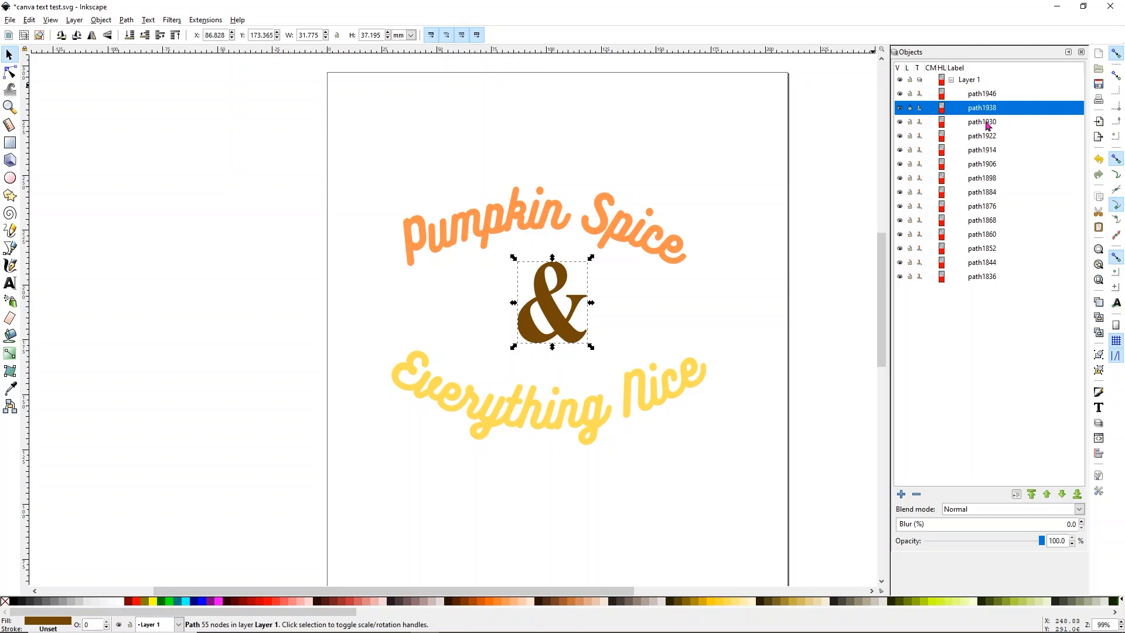
pyautogui.click(988, 125)
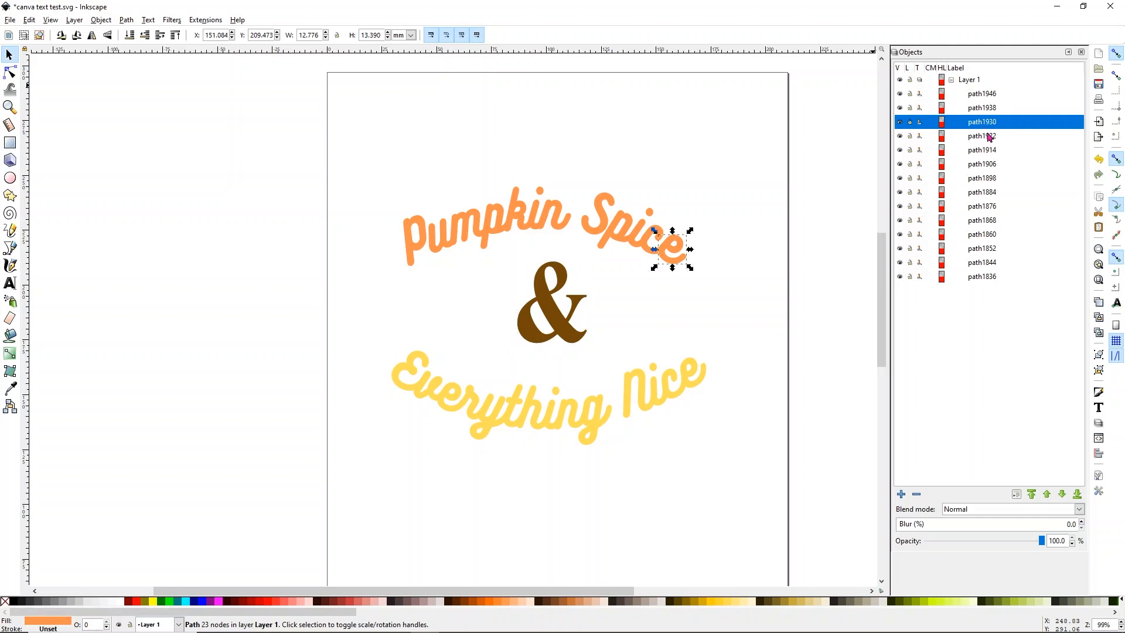
pyautogui.keyDown('shift'); pyautogui.click(977, 278); pyautogui.keyUp('shift')
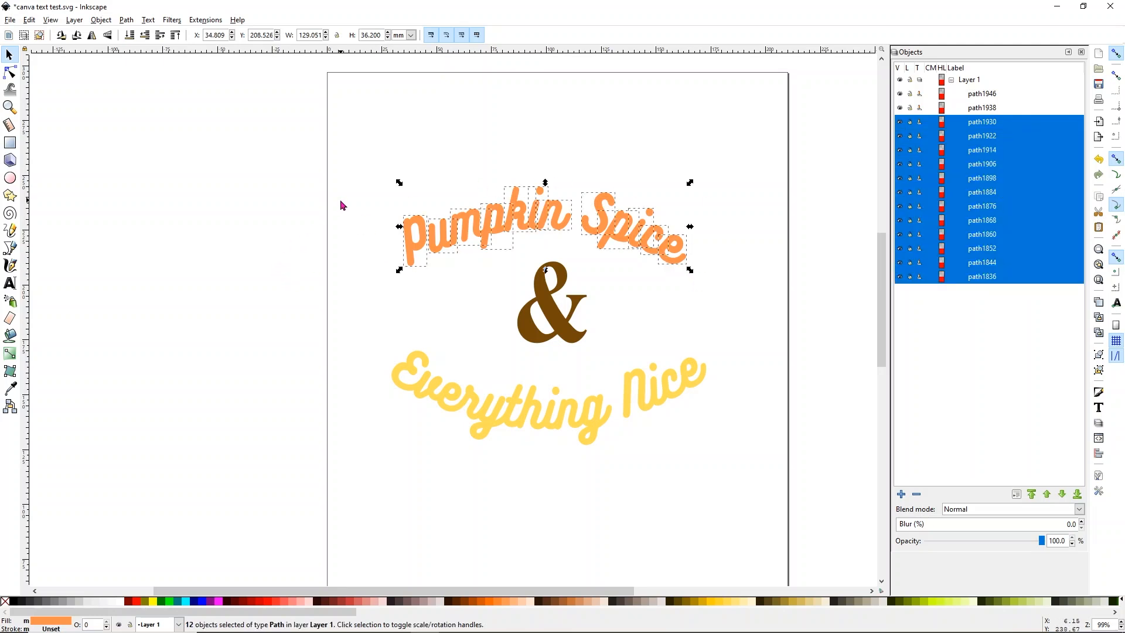
pyautogui.click(126, 21)
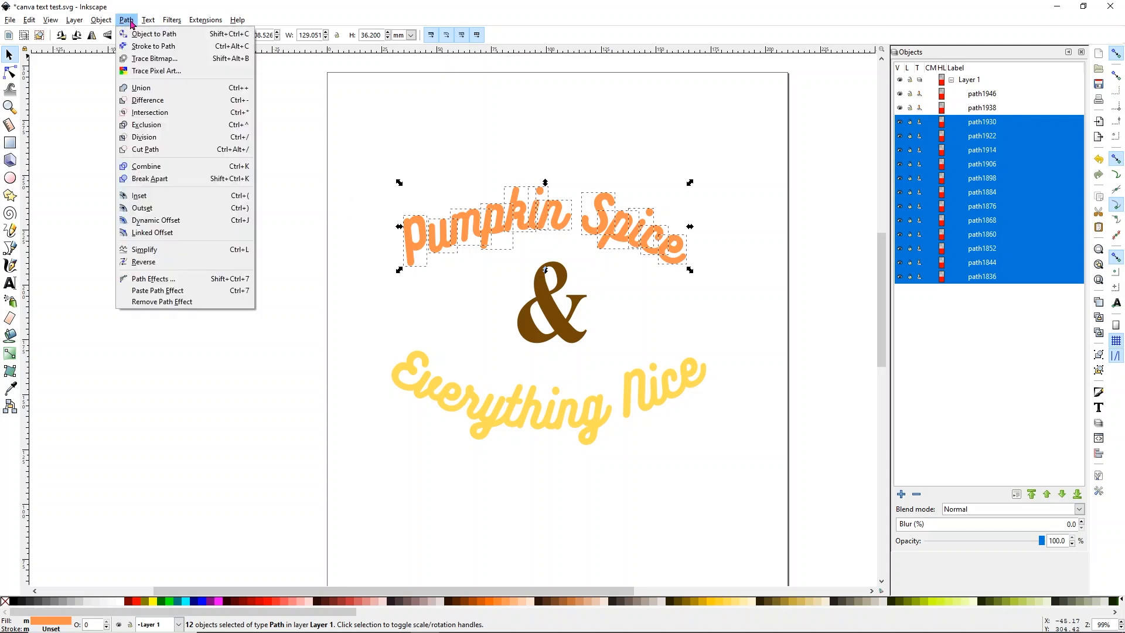
pyautogui.click(160, 93)
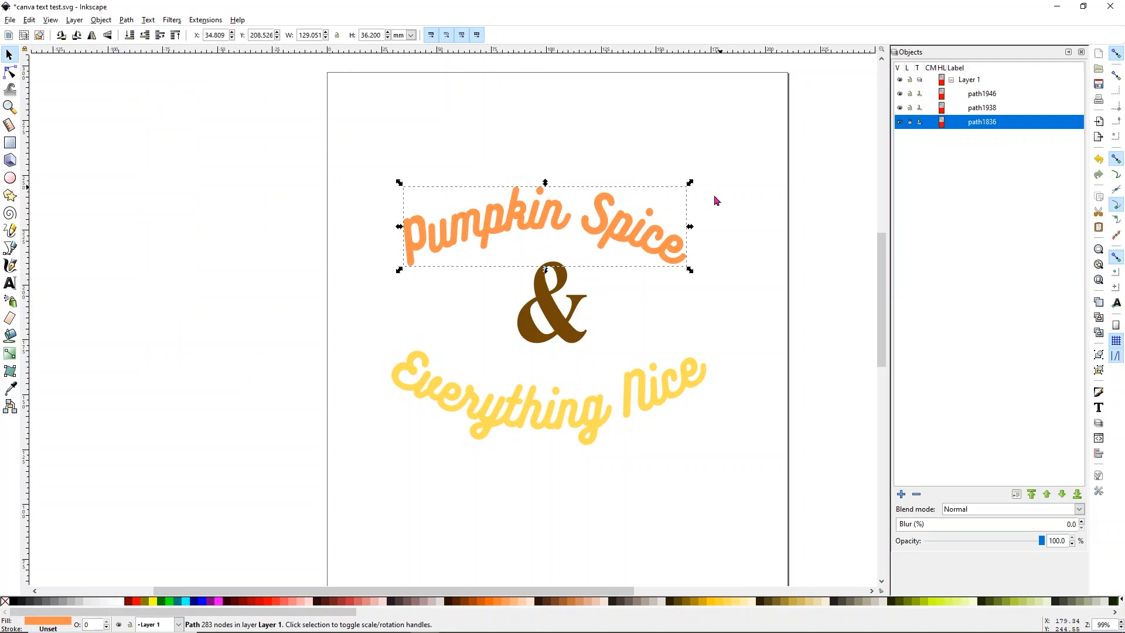
# Step: Rename the yellow "Everything Nice" path to Everything and the ampersand path to And
pyautogui.click(990, 94)
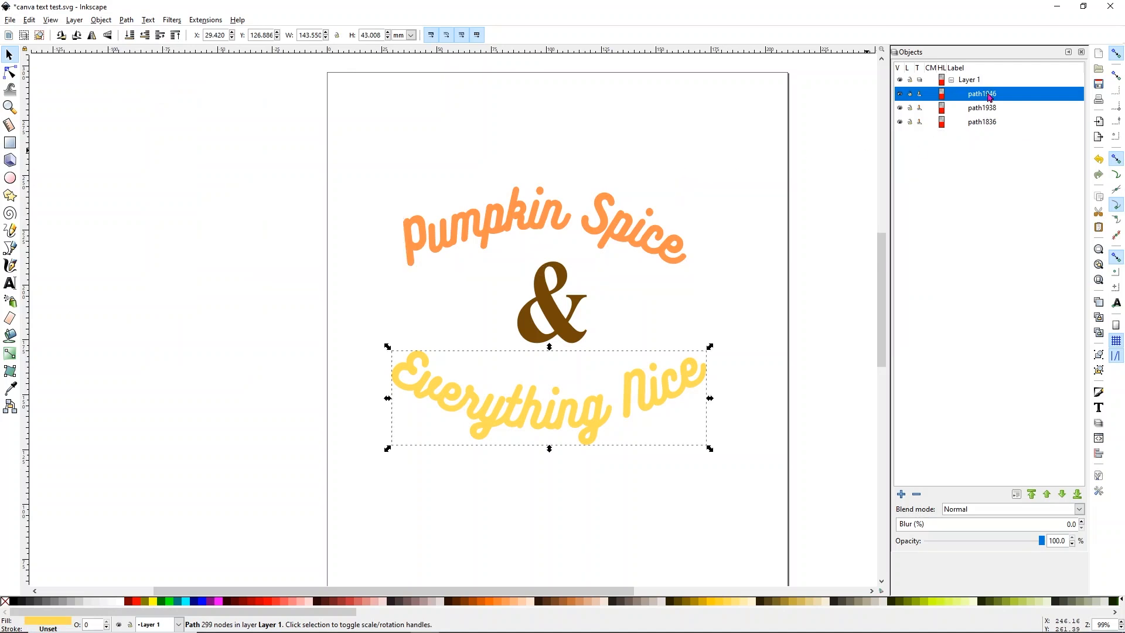
pyautogui.click(990, 95)
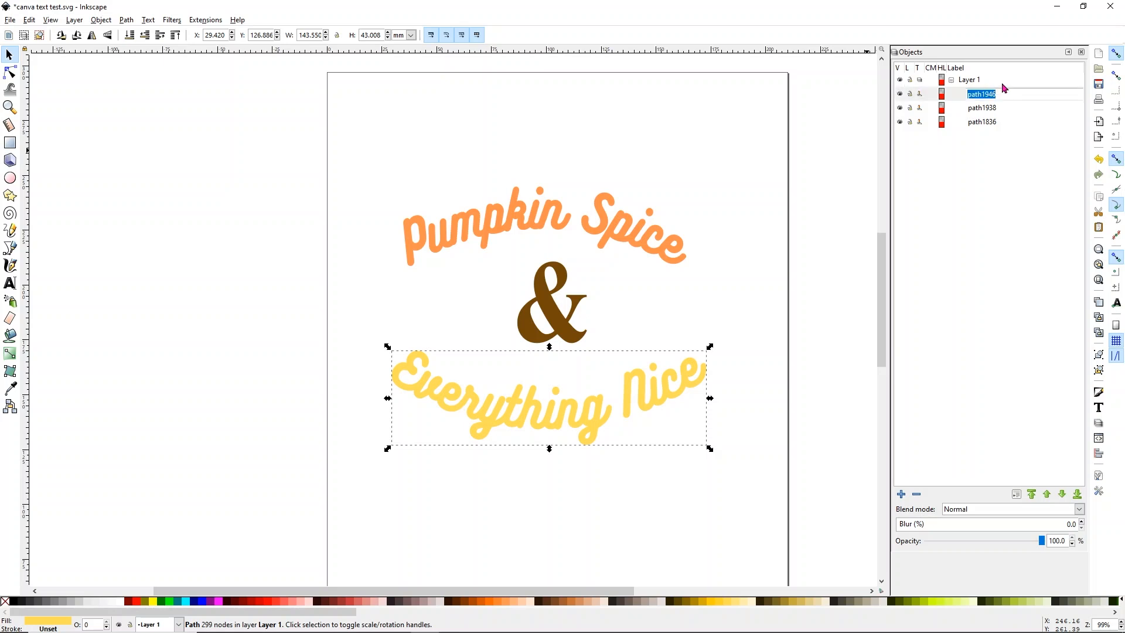
pyautogui.write('Everything')
pyautogui.click(989, 109)
pyautogui.click(989, 108)
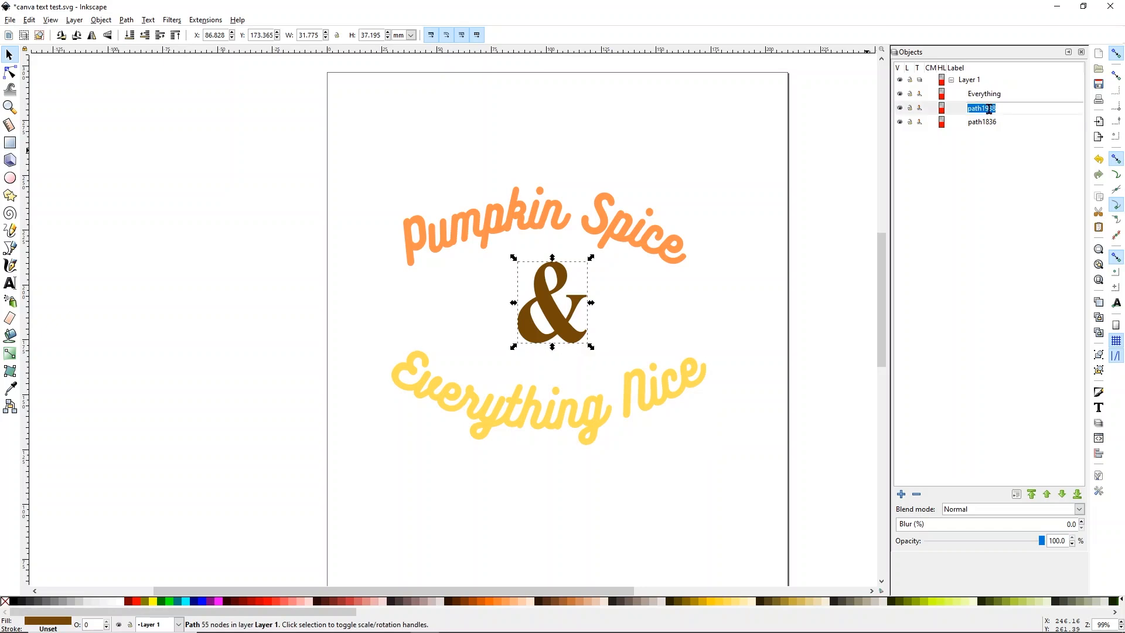
pyautogui.write('And')
# Step: Try to rename the orange "Pumpkin Spice" path to Pumpkin, and clear the selection
pyautogui.click(979, 123)
pyautogui.click(979, 123)
pyautogui.write('P')
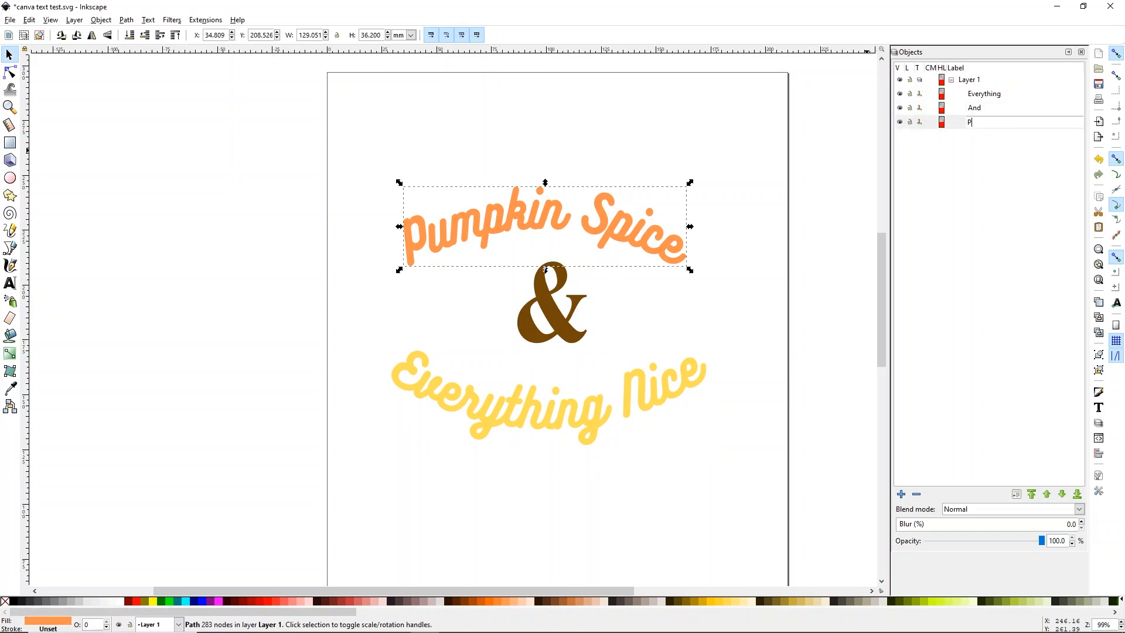
pyautogui.write('umpkin')
pyautogui.click(836, 158)
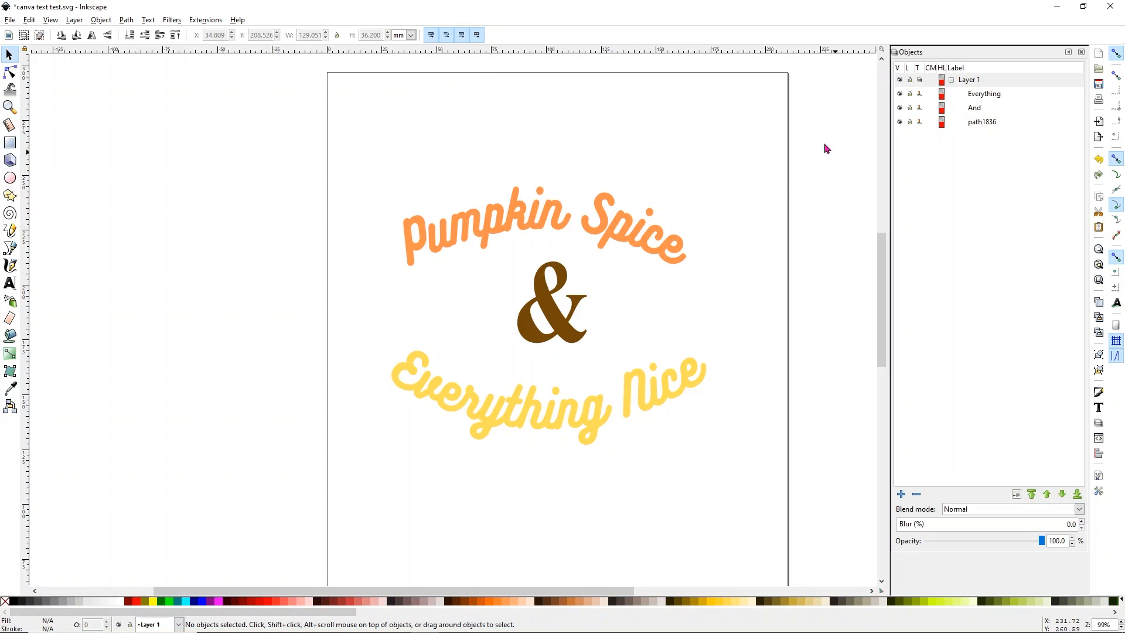
# Step: Save a copy of the design in the Cricut folder as an Inkscape SVG named "Pumpkin final"
pyautogui.click(11, 20)
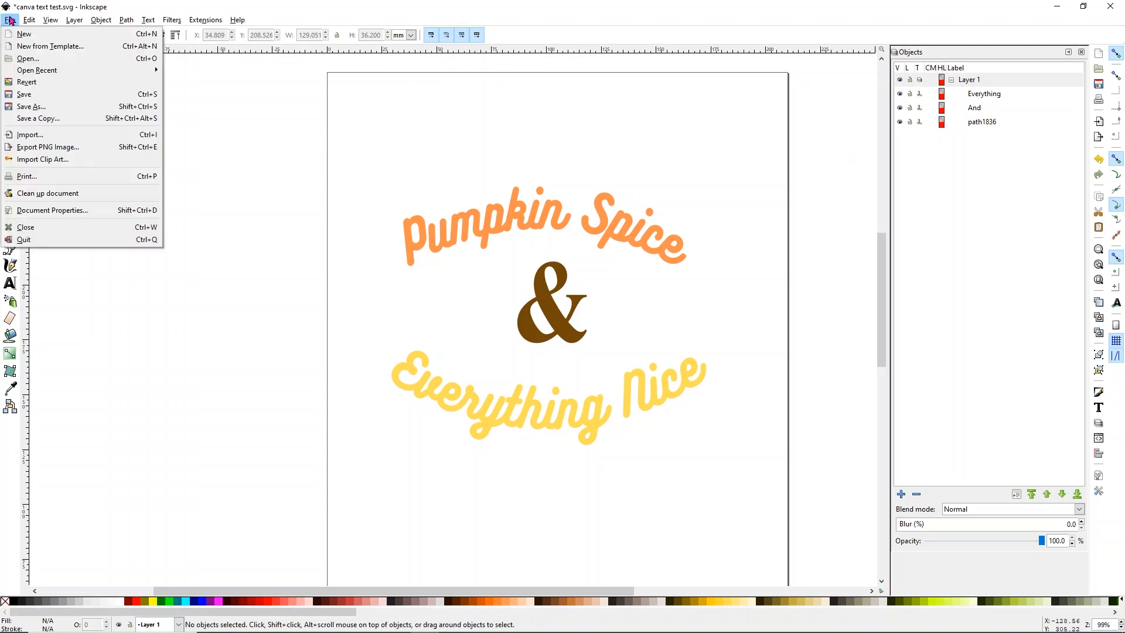
pyautogui.click(51, 110)
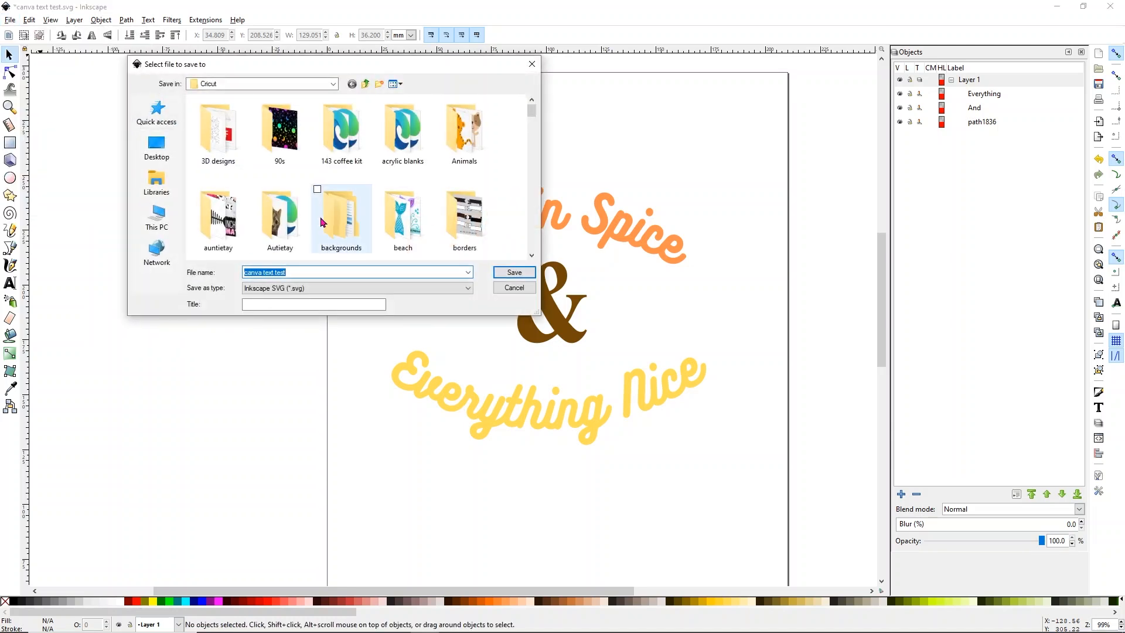
pyautogui.scroll(-15, 323, 225)
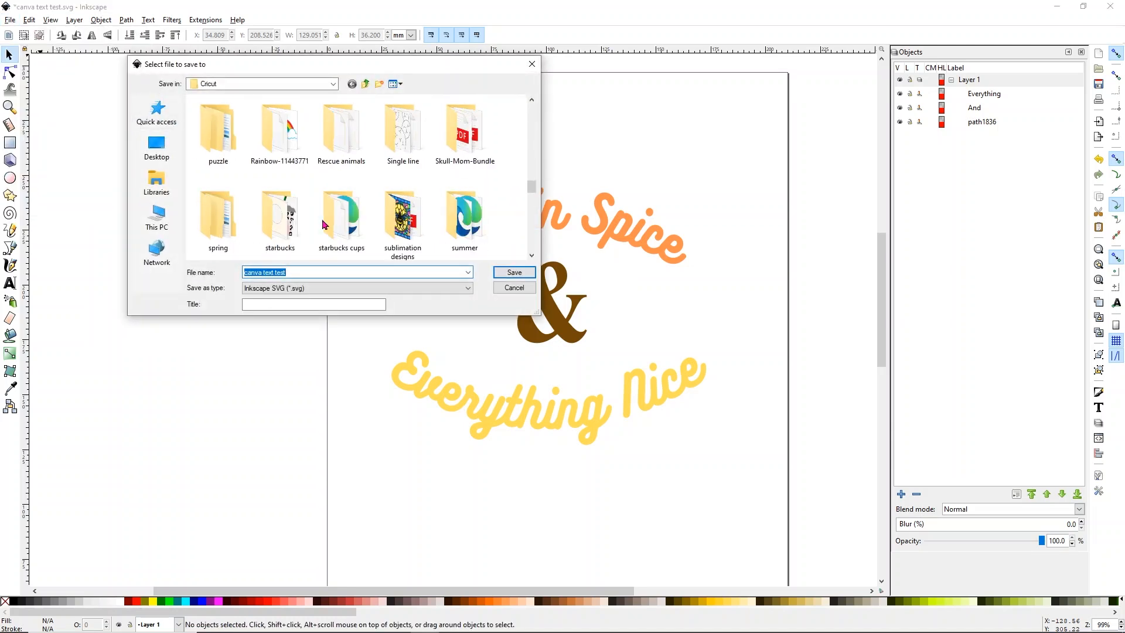
pyautogui.scroll(-1, 323, 224)
pyautogui.scroll(2, 323, 224)
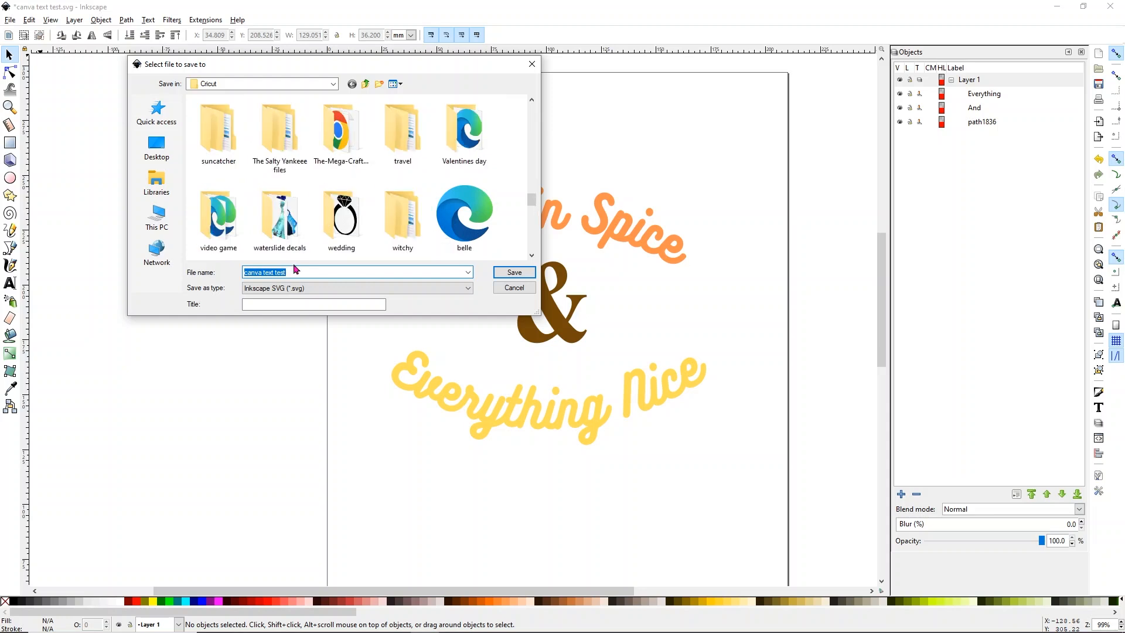
pyautogui.write('Pumpki')
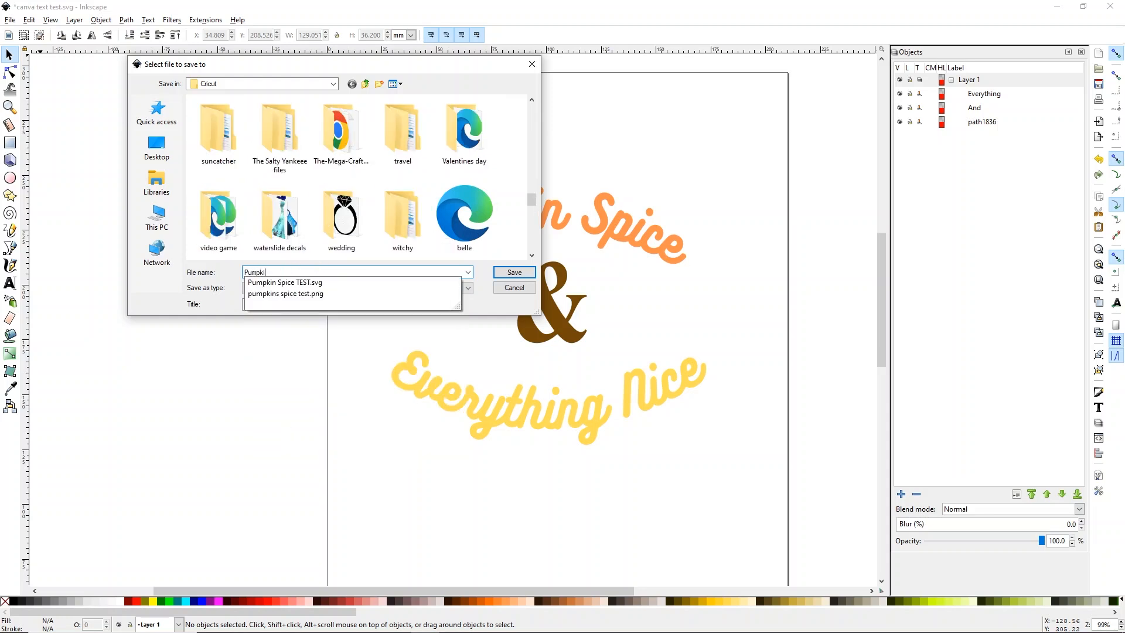
pyautogui.write('n final')
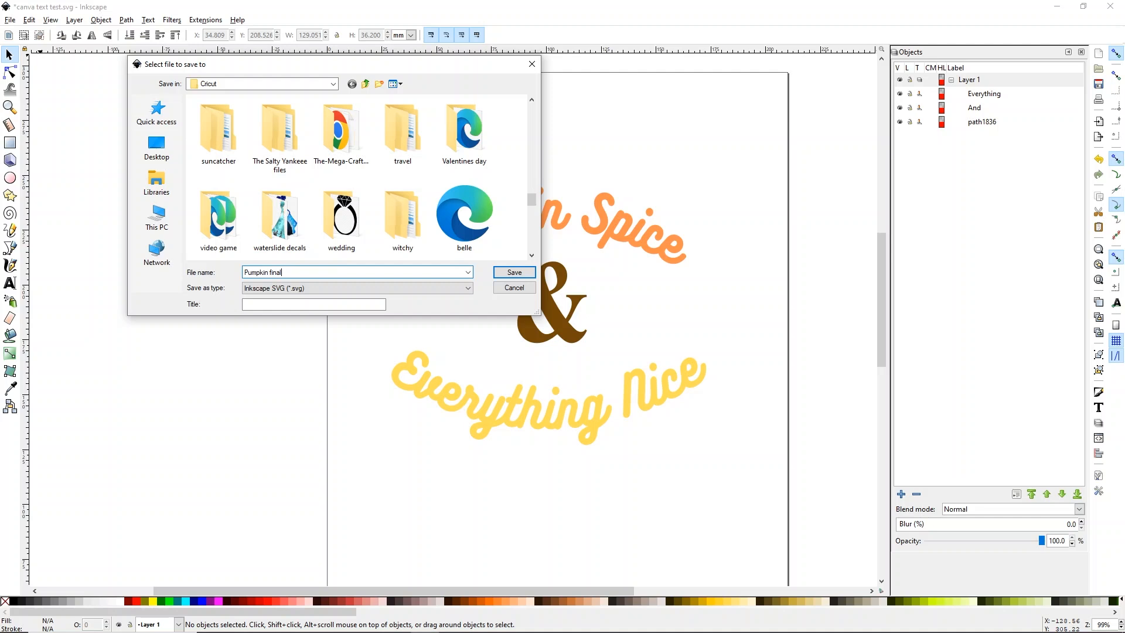
pyautogui.click(497, 272)
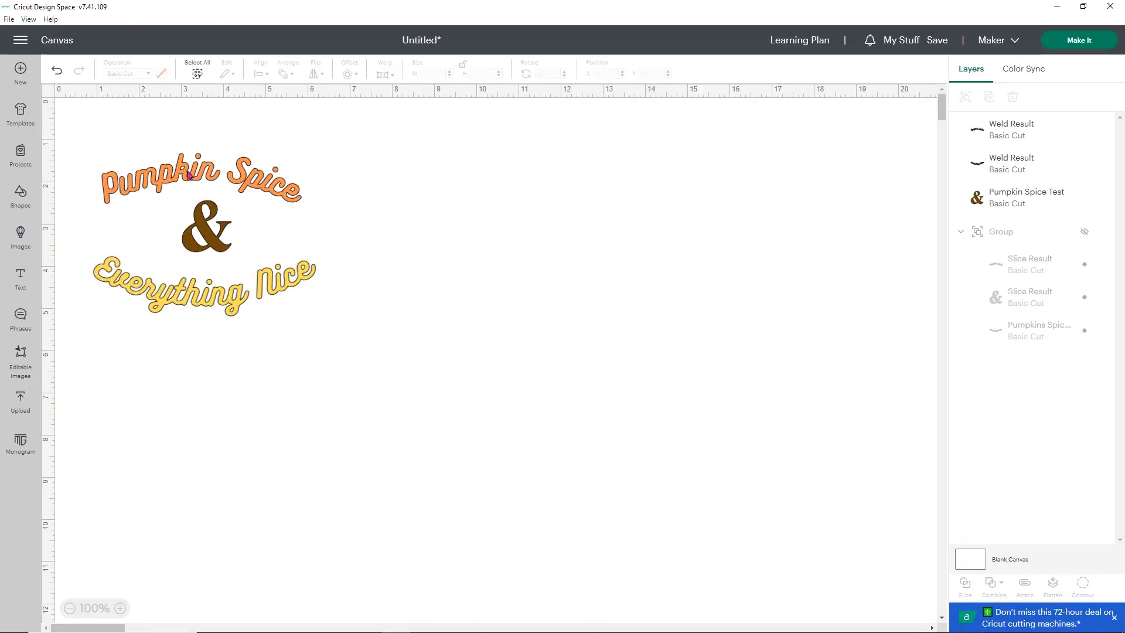
# Step: In Cricut Design Space, show the hidden group and move it beside the welded design, to about X 8.5, Y 1.2
pyautogui.click(1090, 234)
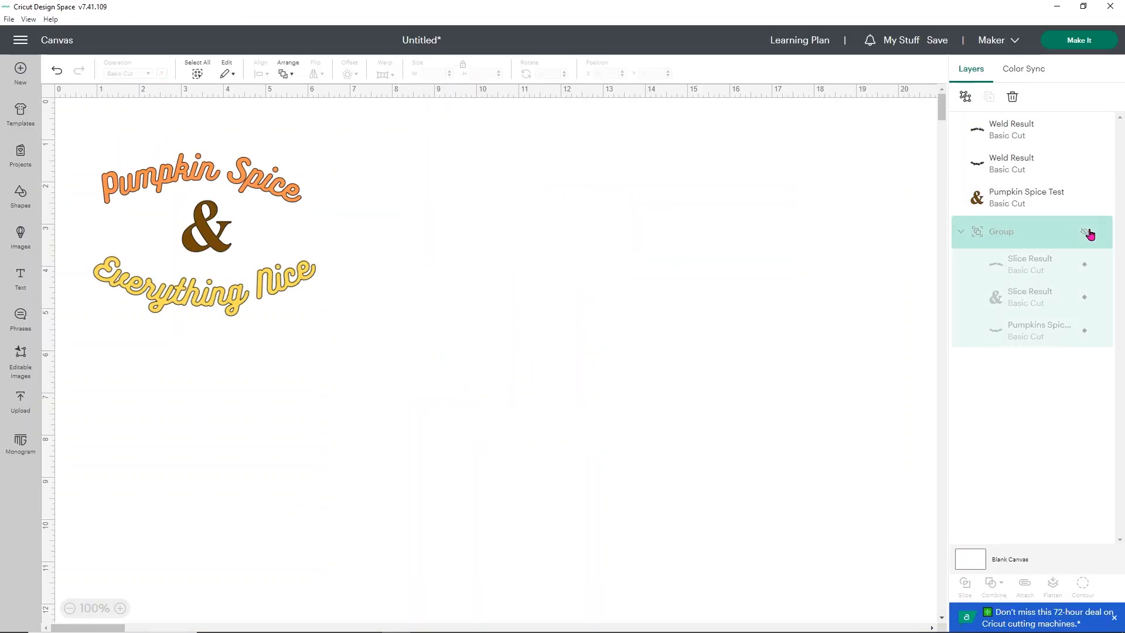
pyautogui.click(1089, 234)
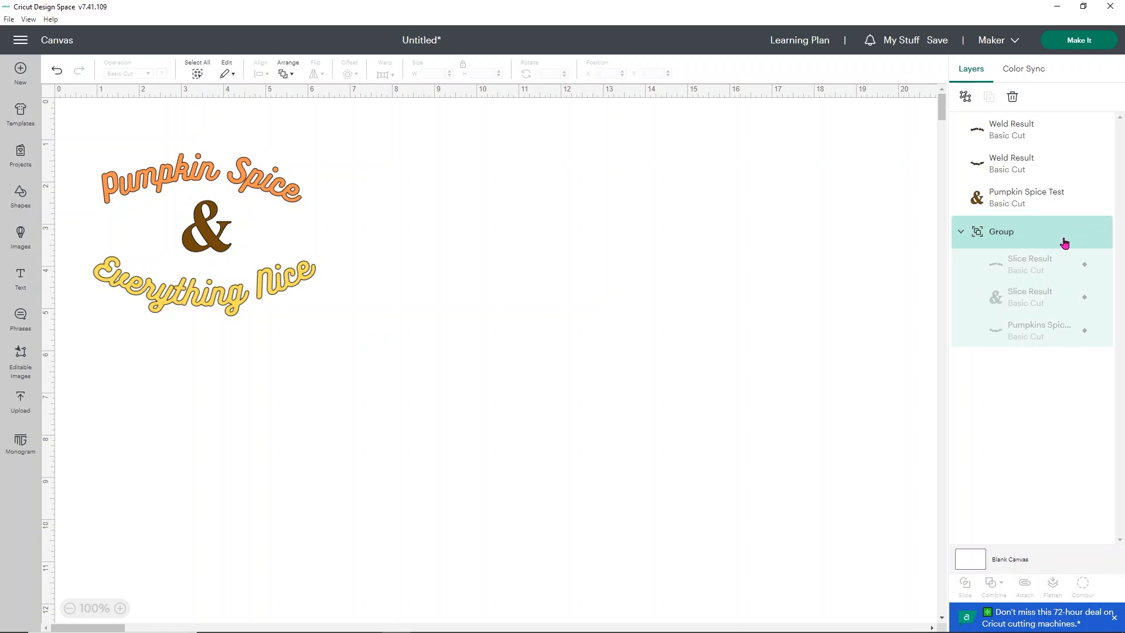
pyautogui.click(1084, 232)
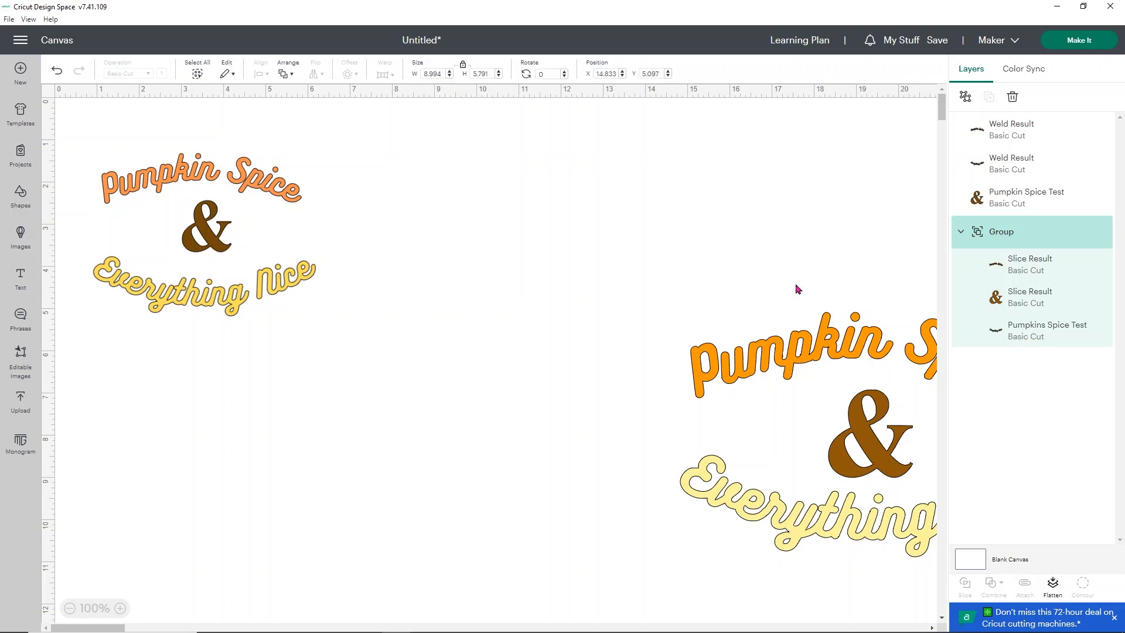
pyautogui.click(711, 261)
pyautogui.moveTo(758, 355); pyautogui.dragTo(491, 190)
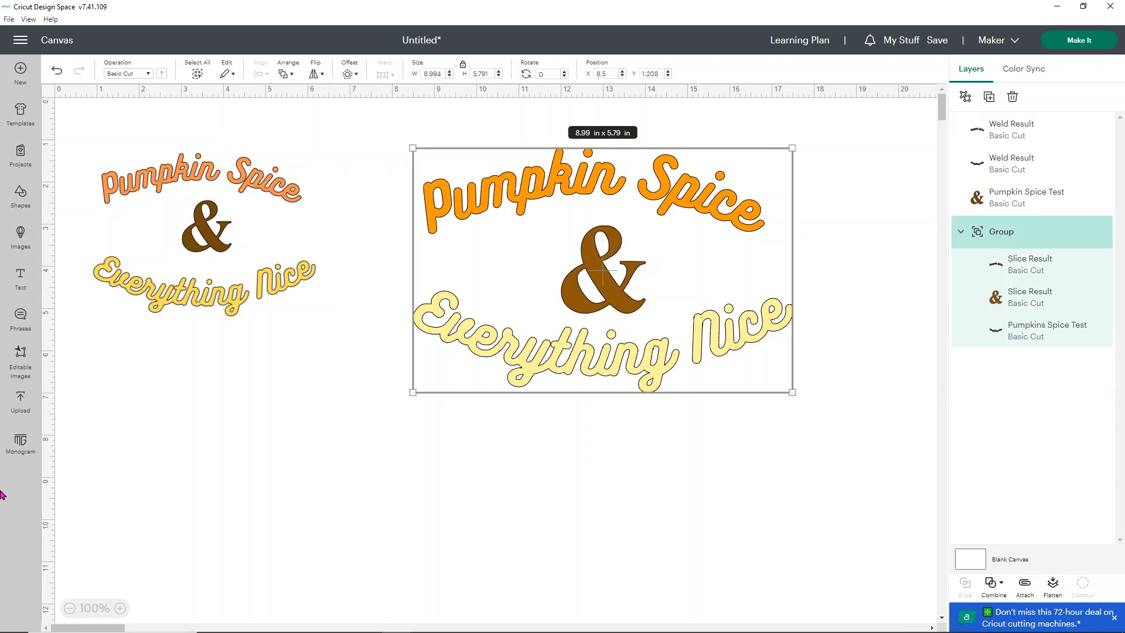
# Step: Upload the "Pumpkin final" file as a cut image and add it to the canvas
pyautogui.click(19, 400)
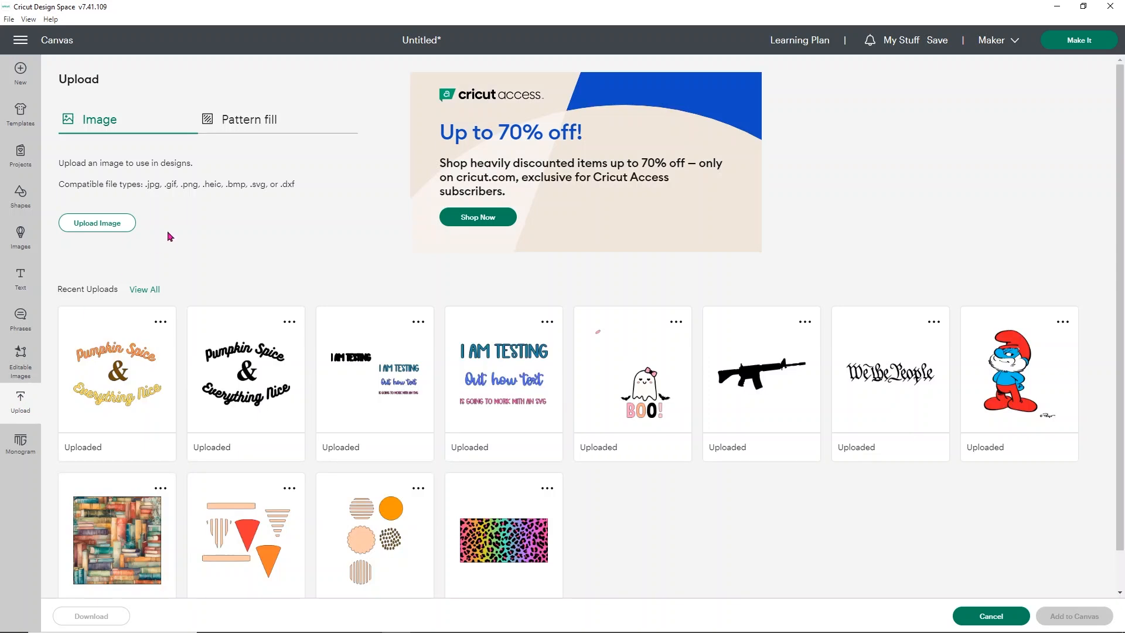
pyautogui.click(94, 221)
pyautogui.click(614, 289)
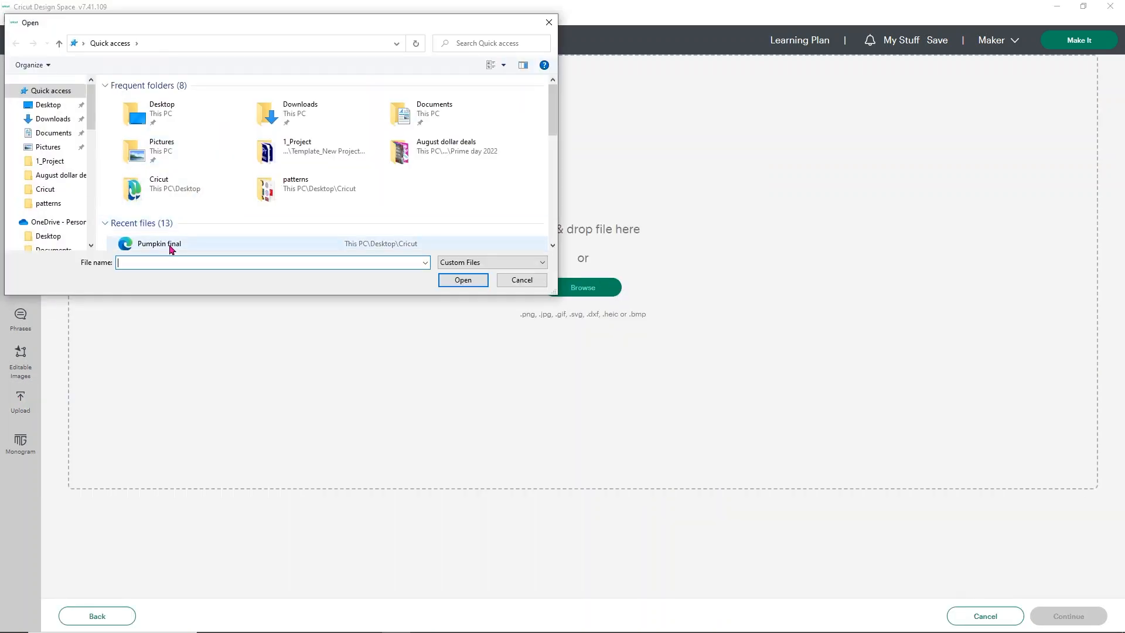
pyautogui.doubleClick(172, 249)
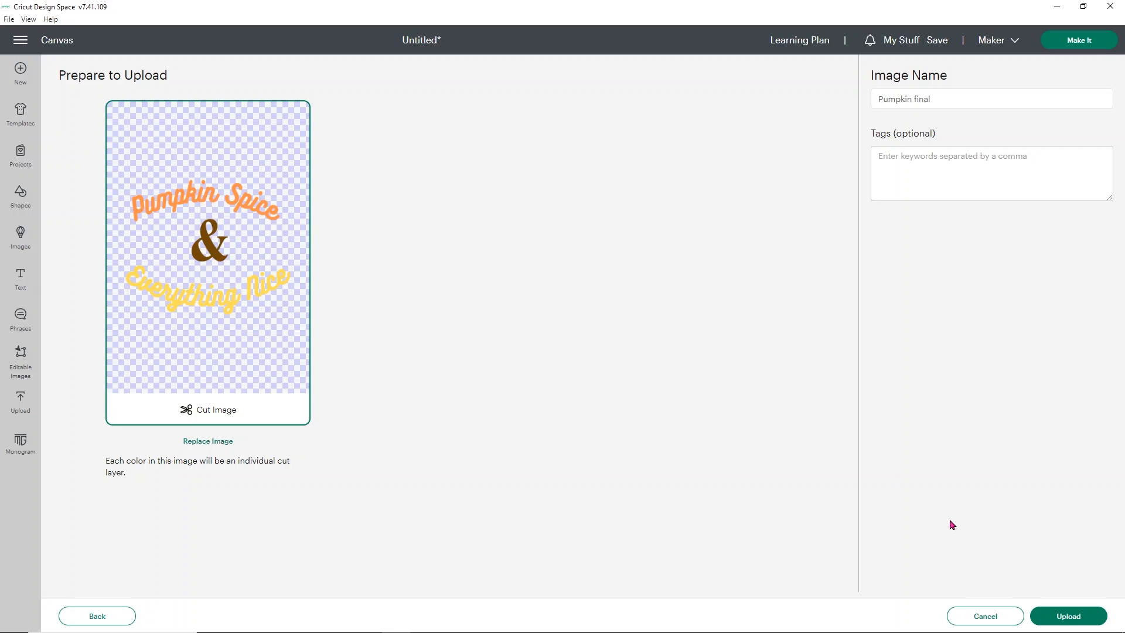
pyautogui.click(1068, 616)
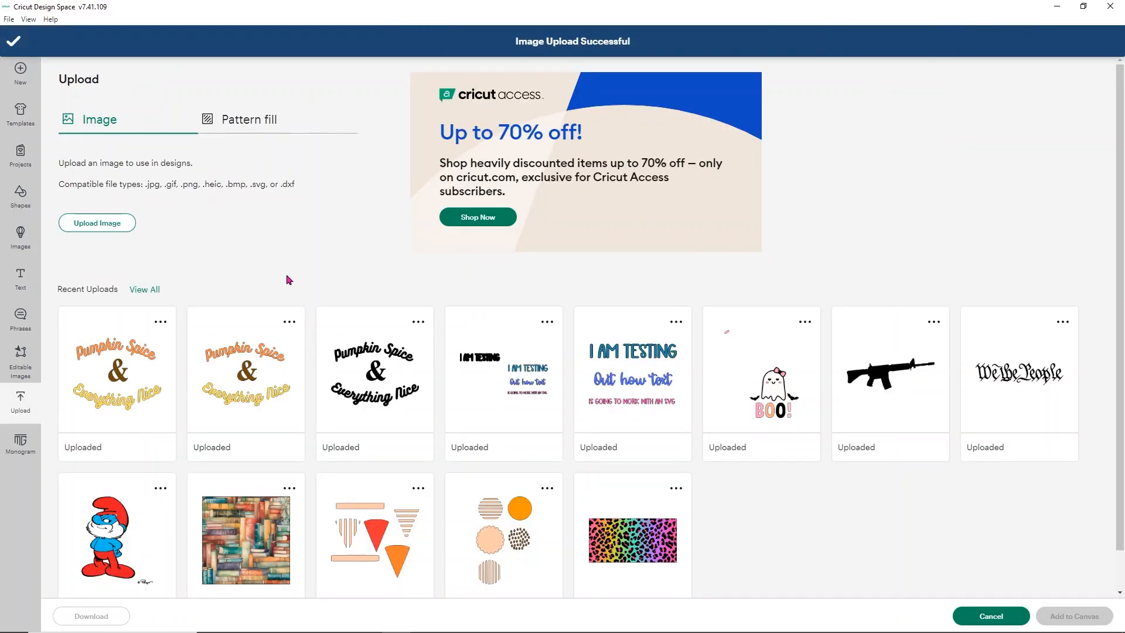
pyautogui.click(144, 374)
pyautogui.click(1074, 616)
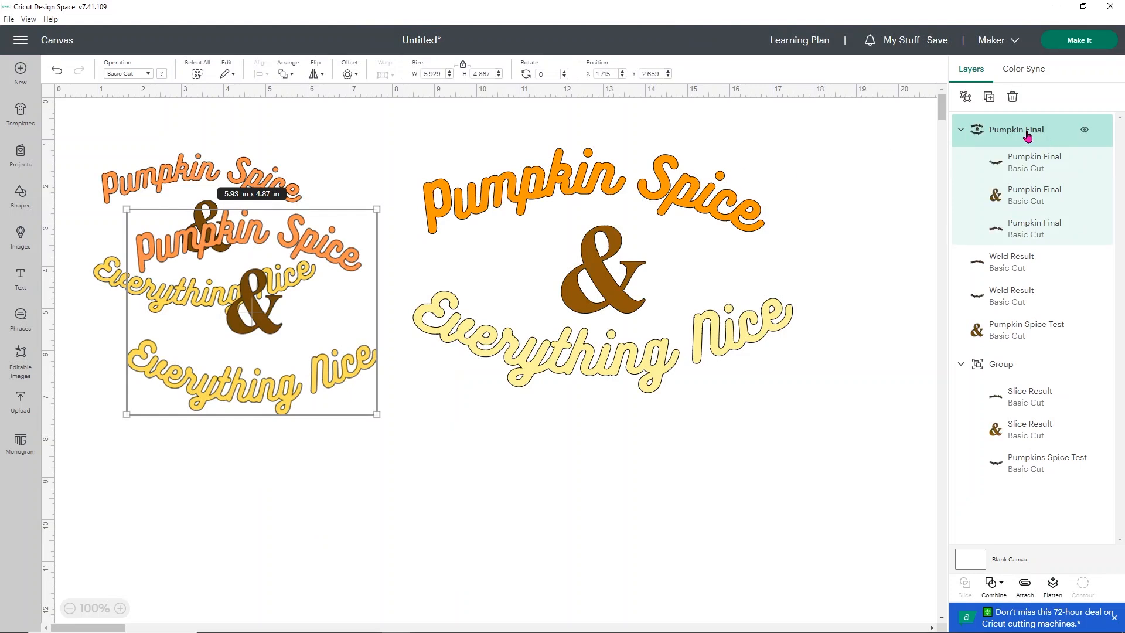
# Step: Move the Pumpkin Final design clear of the other versions, and hide both Weld Result layers, the Pumpkin Spice Test layer and the group
pyautogui.moveTo(330, 289); pyautogui.dragTo(398, 461)
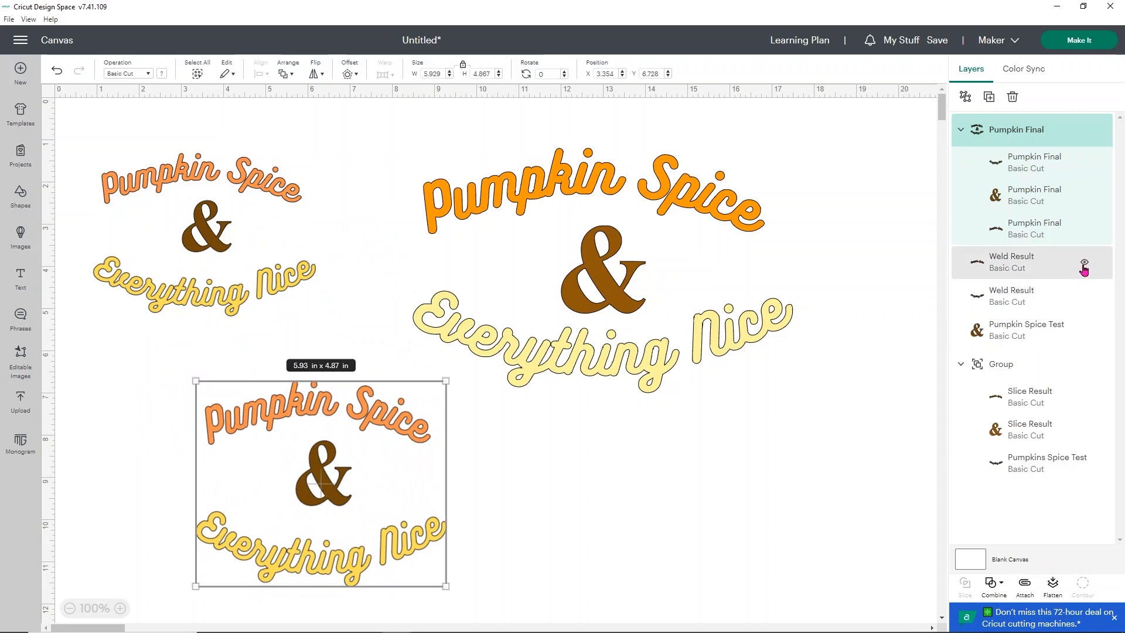
pyautogui.click(1084, 262)
pyautogui.click(1084, 296)
pyautogui.click(1085, 330)
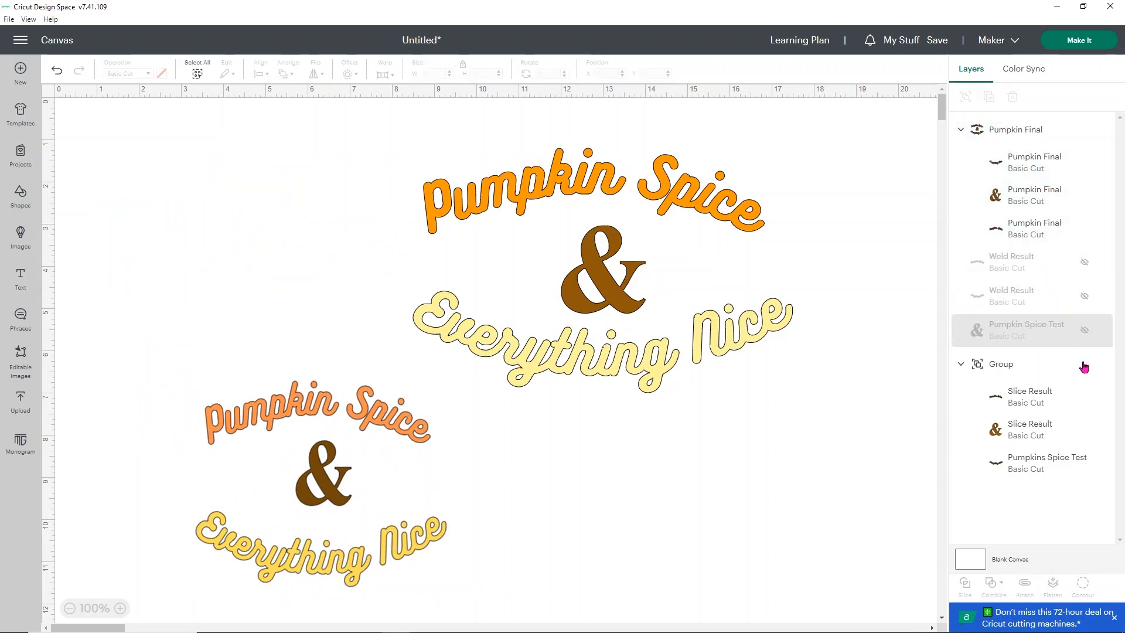
pyautogui.click(1084, 364)
# Step: Move the Pumpkin Final design to about X 4.15, Y 1.77 and ungroup it into separate layers
pyautogui.moveTo(294, 409); pyautogui.dragTo(327, 198)
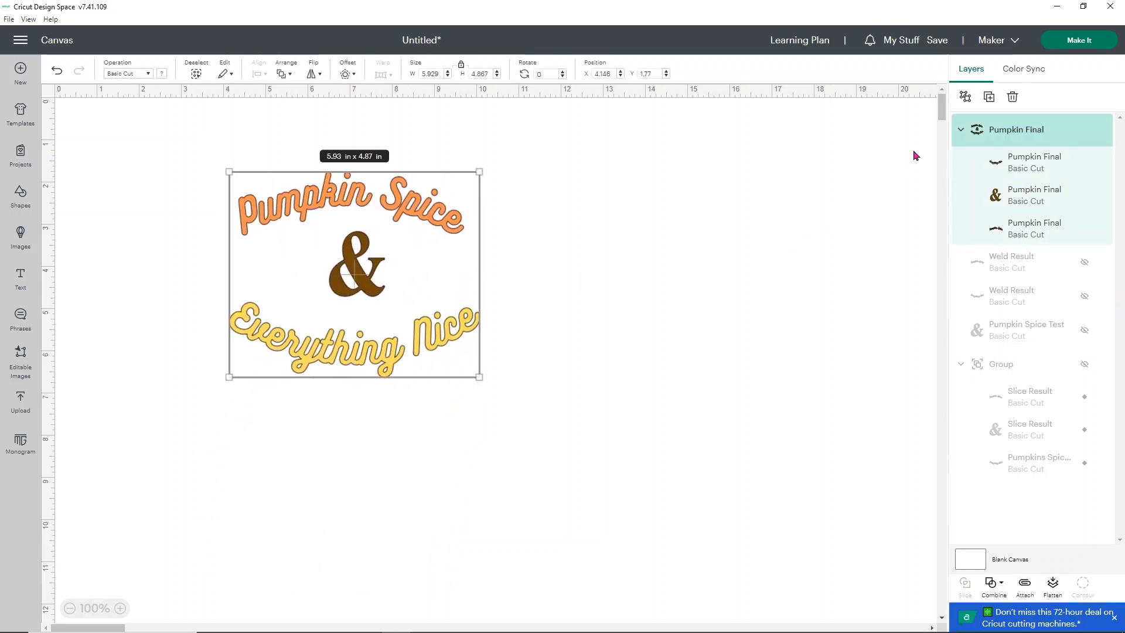
pyautogui.click(964, 99)
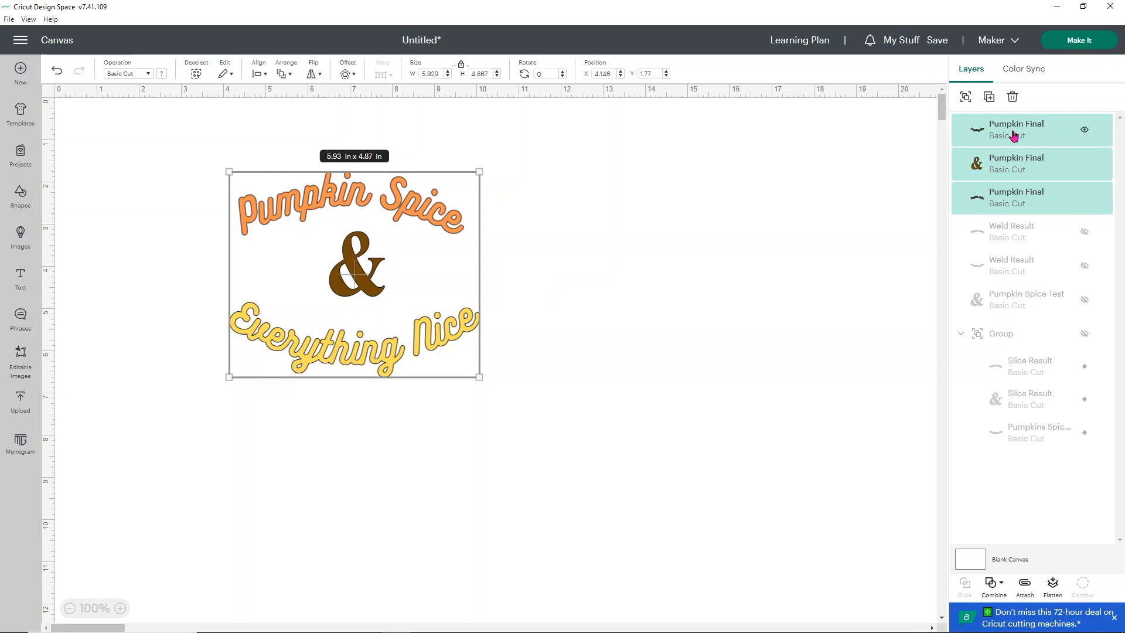
# Step: Preview the cut mats for the ungrouped Pumpkin Final layers, examine the yellow third mat, and return to the canvas
pyautogui.click(1073, 45)
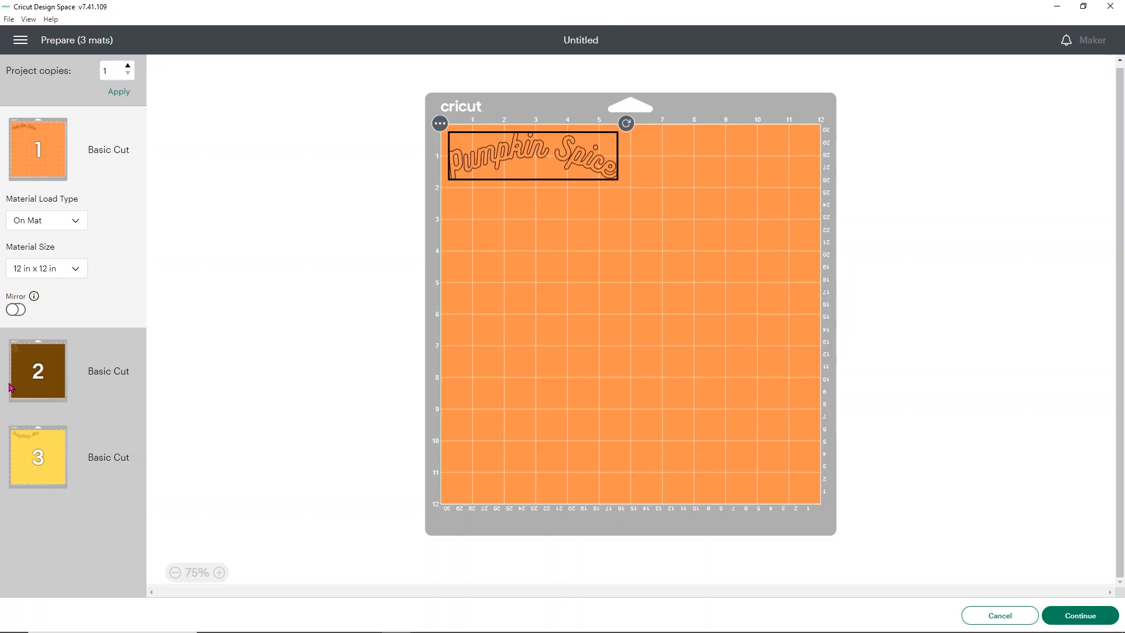
pyautogui.click(56, 445)
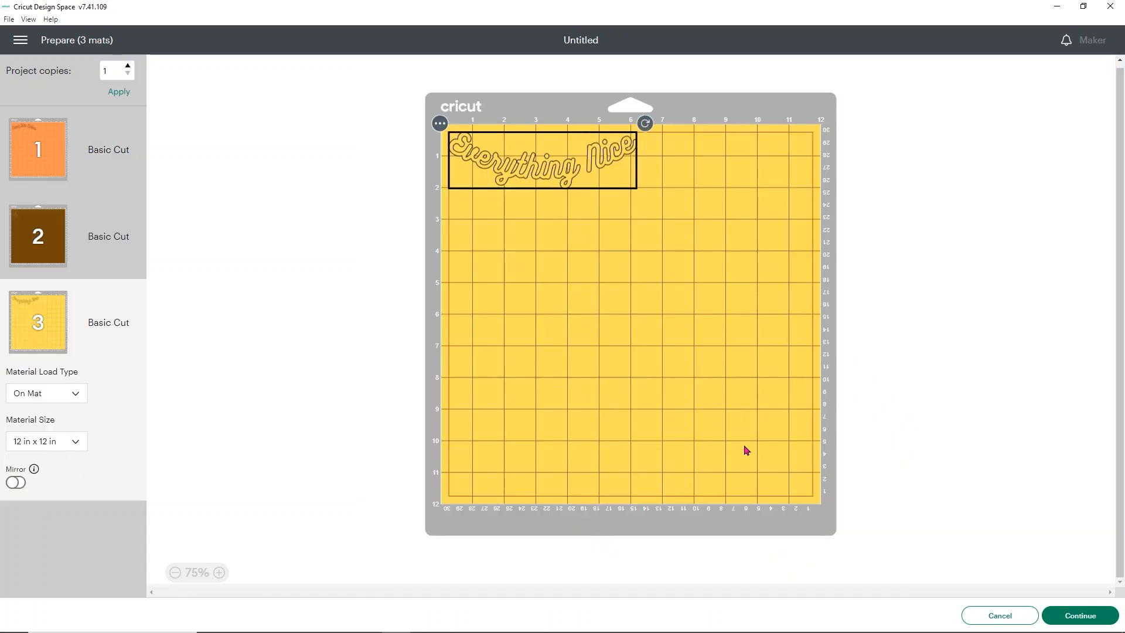
pyautogui.click(971, 621)
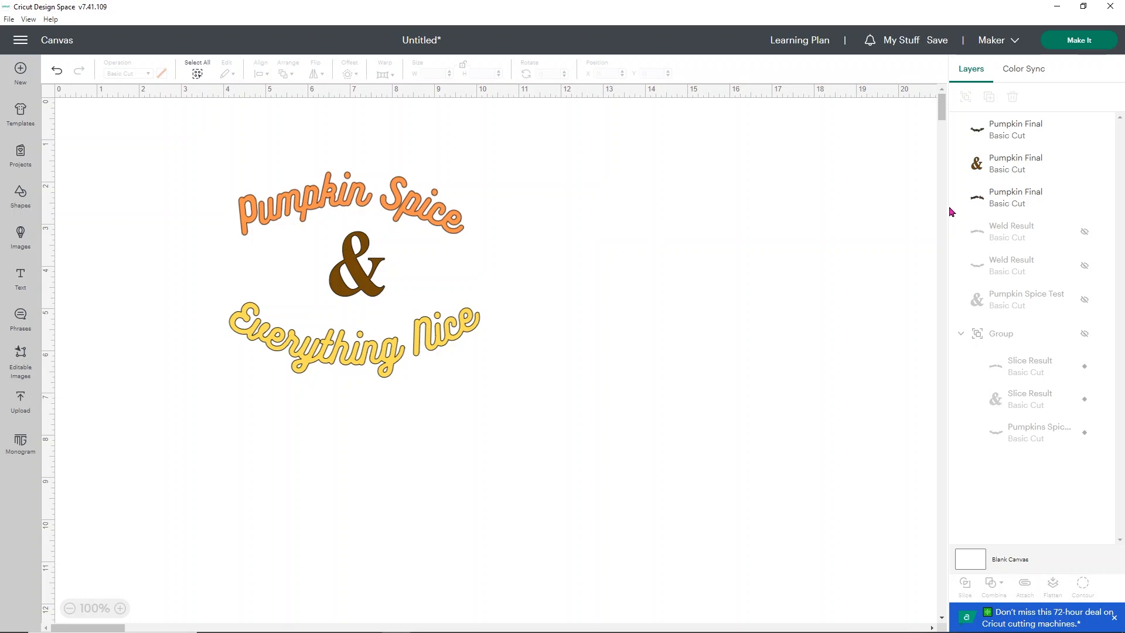
# Step: Show both Weld Result layers, the Pumpkin Spice Test ampersand and the sliced group again
pyautogui.click(1085, 232)
pyautogui.click(1087, 262)
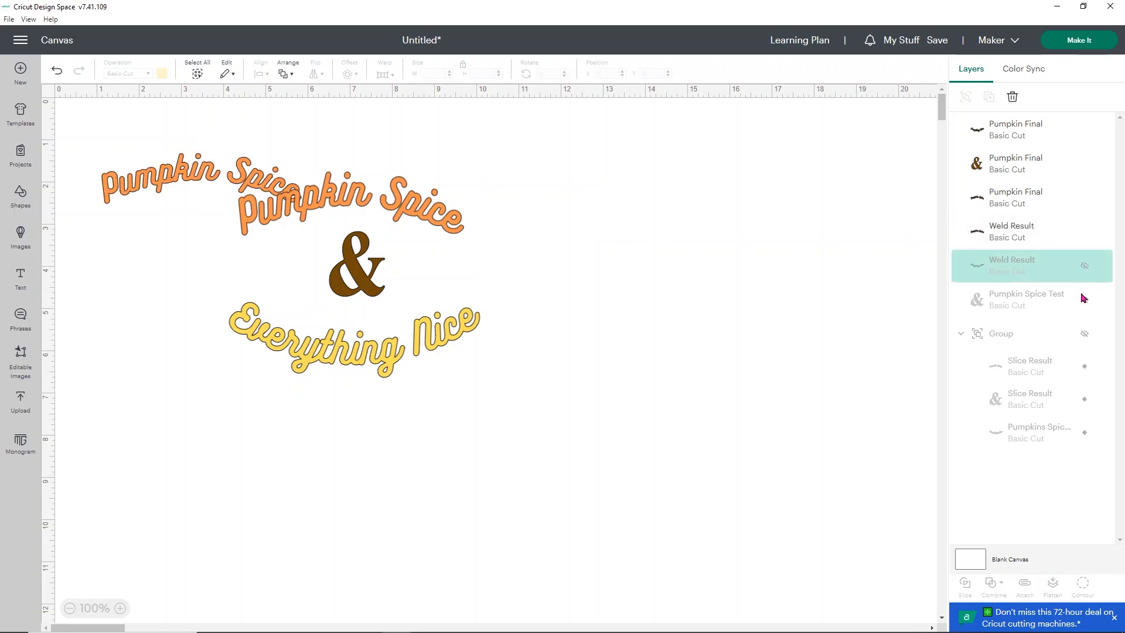
pyautogui.click(1083, 301)
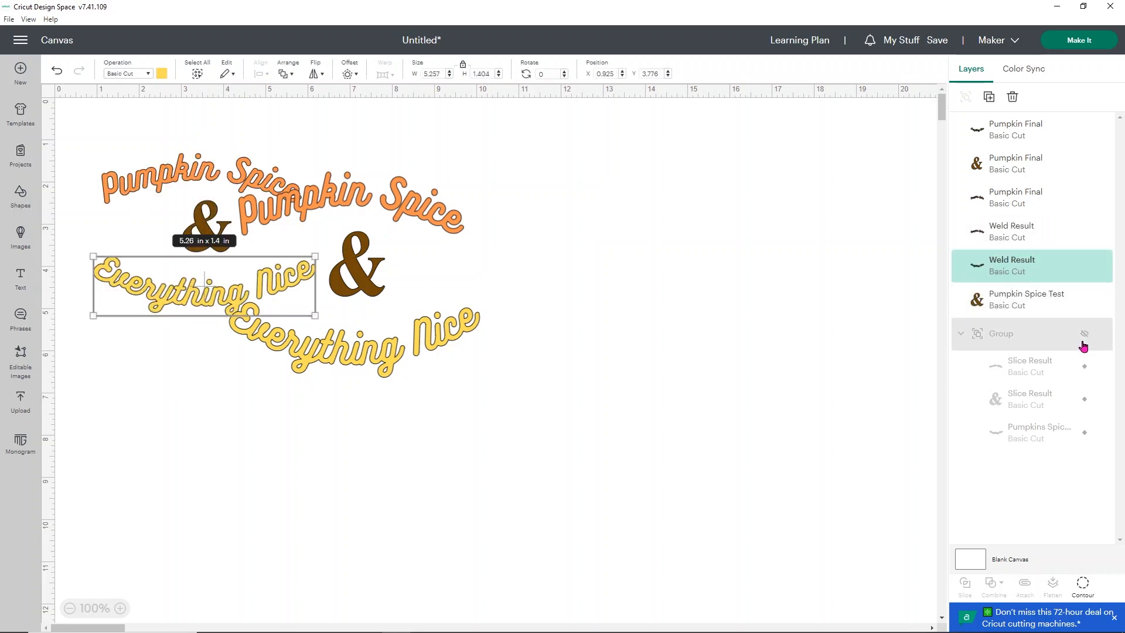
pyautogui.click(1084, 335)
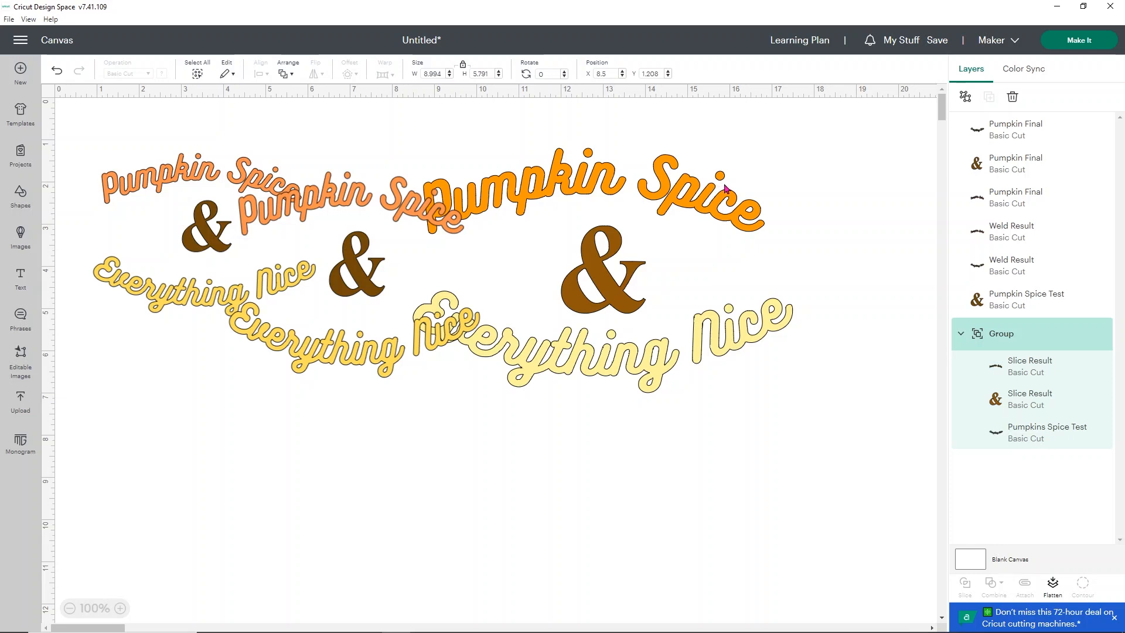
# Step: Move the large sliced group away from the other designs and scale it down proportionally
pyautogui.click(655, 378)
pyautogui.moveTo(643, 305); pyautogui.dragTo(738, 321)
pyautogui.moveTo(888, 408); pyautogui.dragTo(782, 314)
# Step: Move the three Pumpkin Final layers below and between the other two versions, placing the orange phrase at about X 6.15, Y 5.2
pyautogui.moveTo(482, 352); pyautogui.dragTo(551, 496)
pyautogui.moveTo(381, 262); pyautogui.dragTo(457, 425)
pyautogui.moveTo(423, 201); pyautogui.dragTo(501, 351)
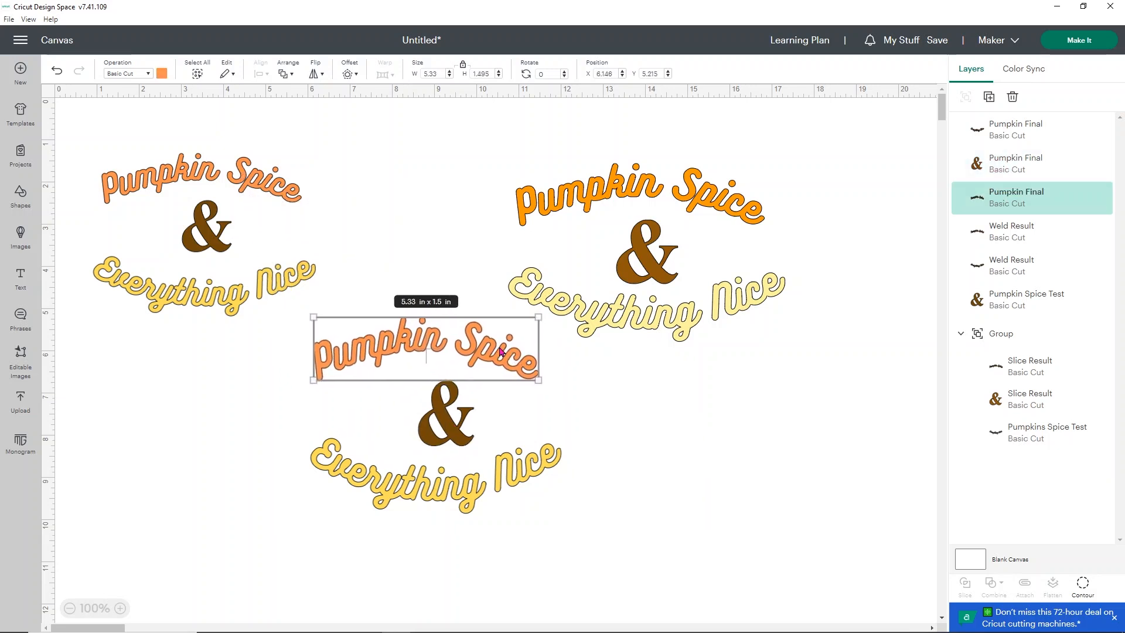